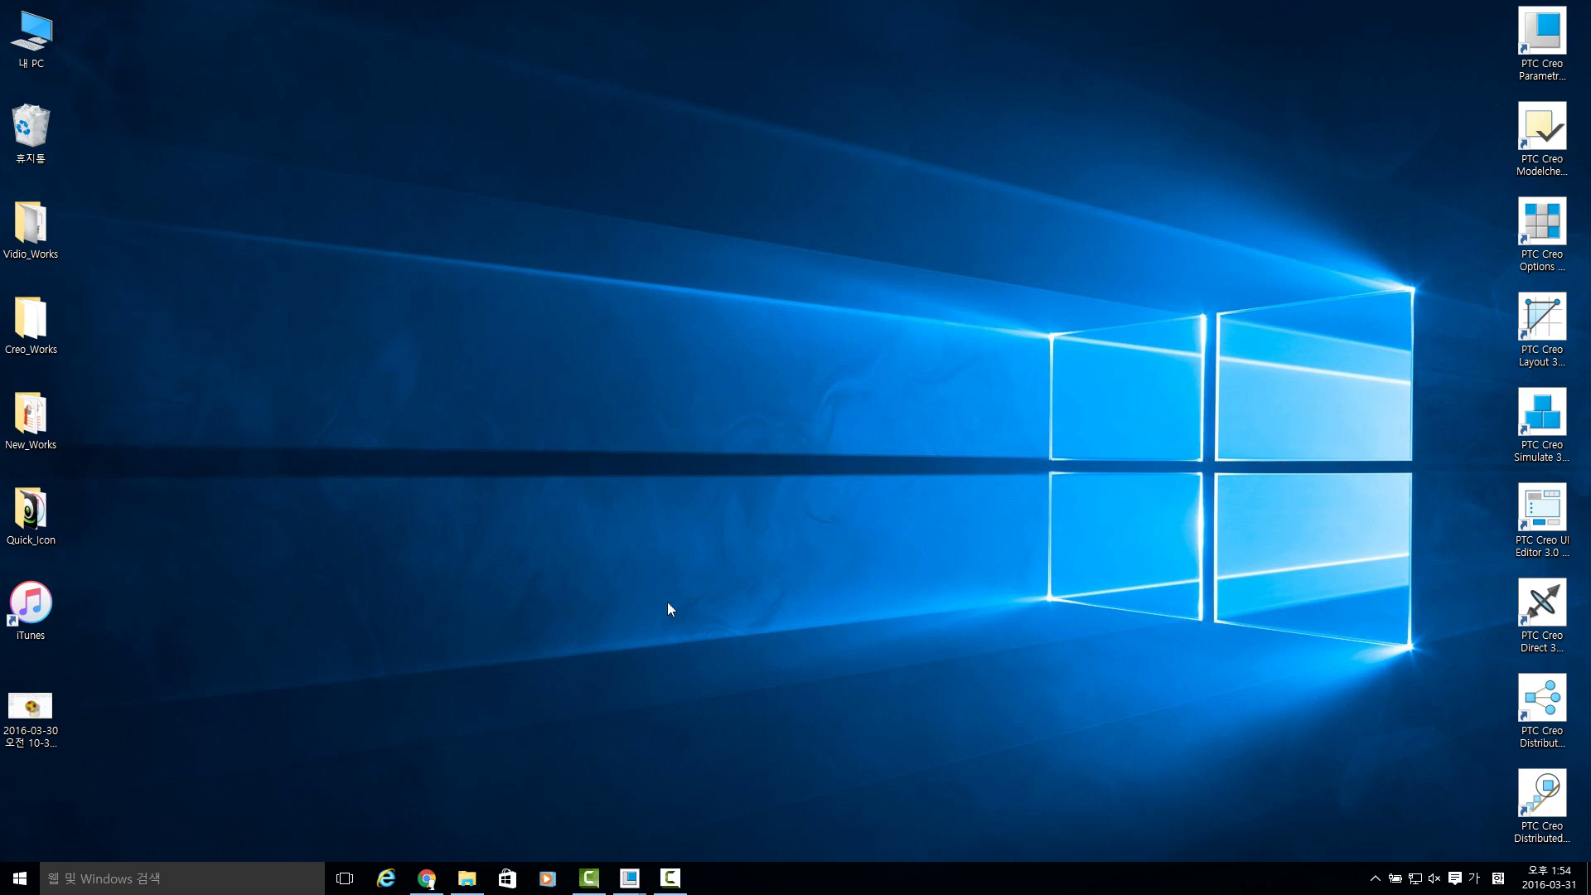
Step: Download the 2D Image to STL Converter (Windows) zip from its Thingiverse page in Chrome
left_click(427, 882)
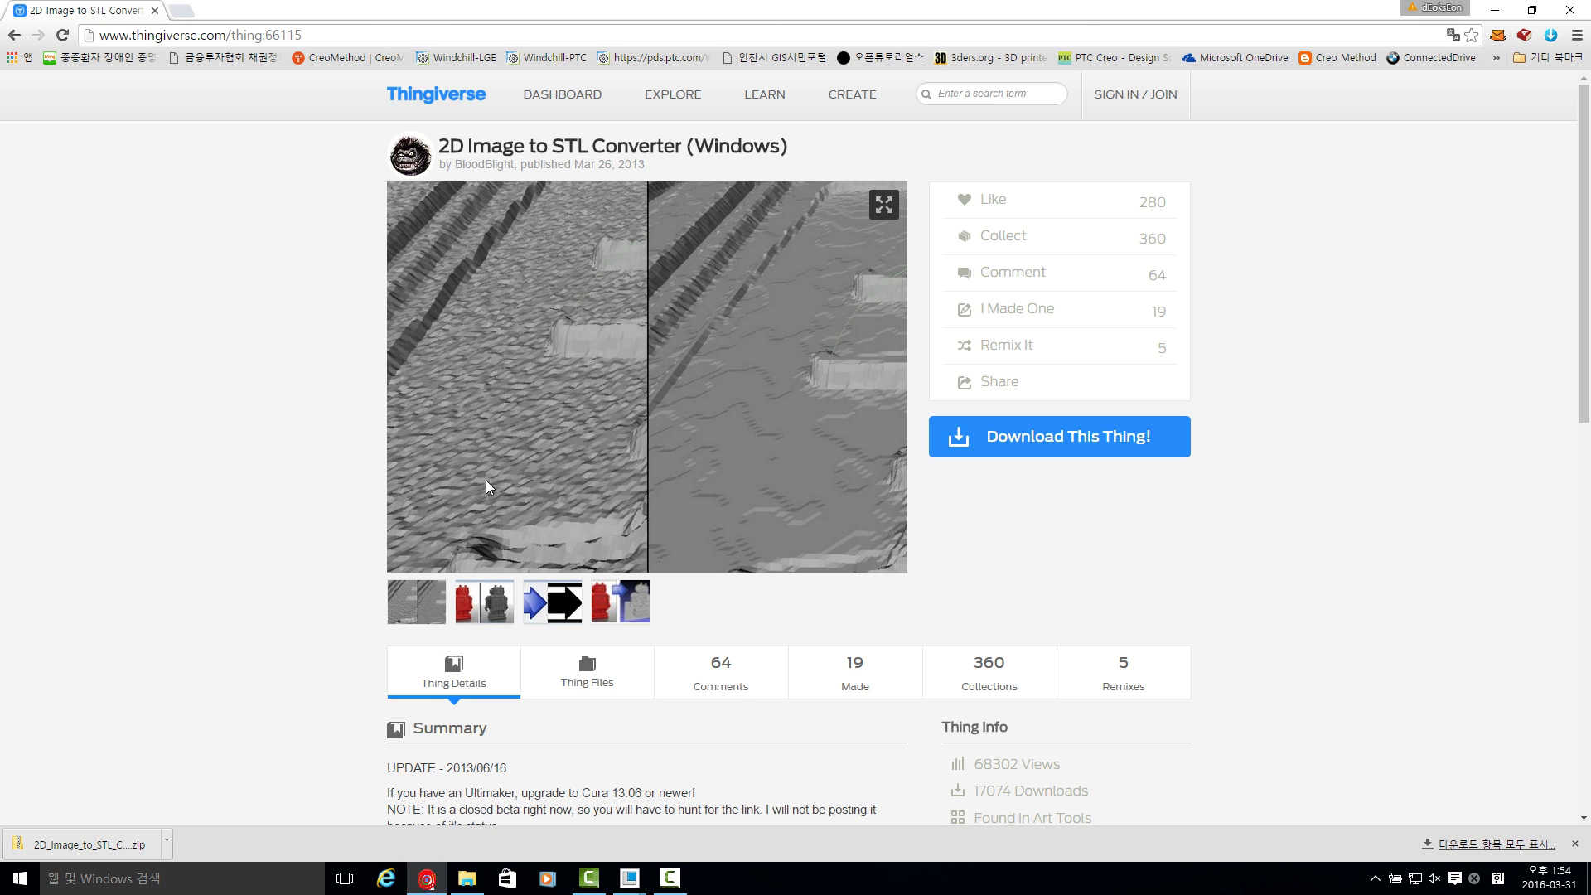
left_click(321, 35)
double_click(394, 8)
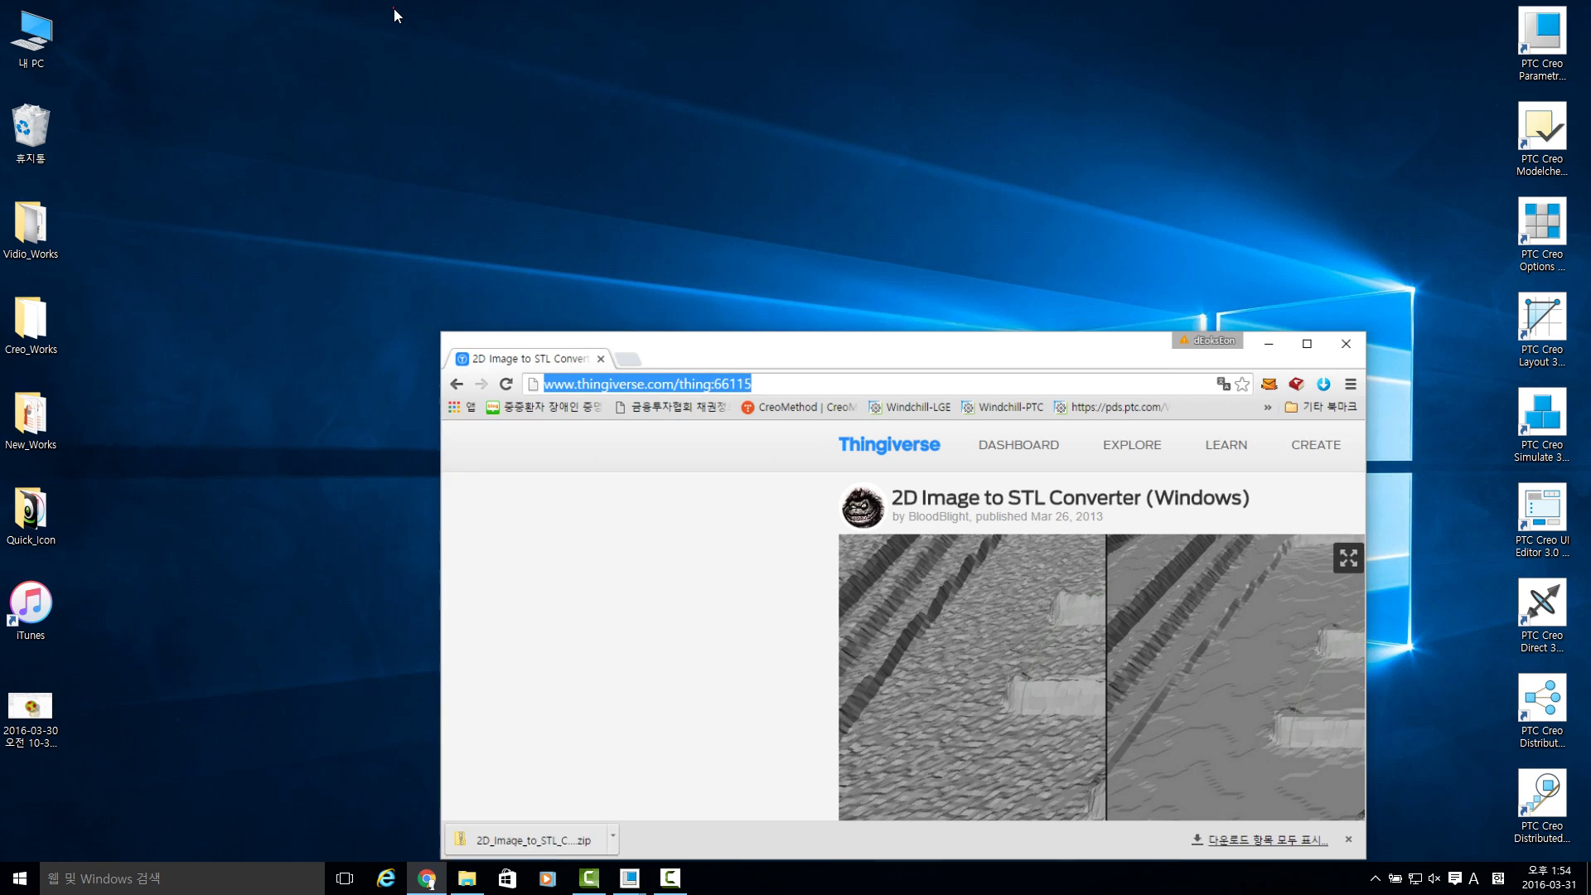
mouse_move(782, 355)
left_mouse_down()
mouse_move(653, 249)
mouse_move(442, 299)
left_mouse_up()
left_click(654, 290)
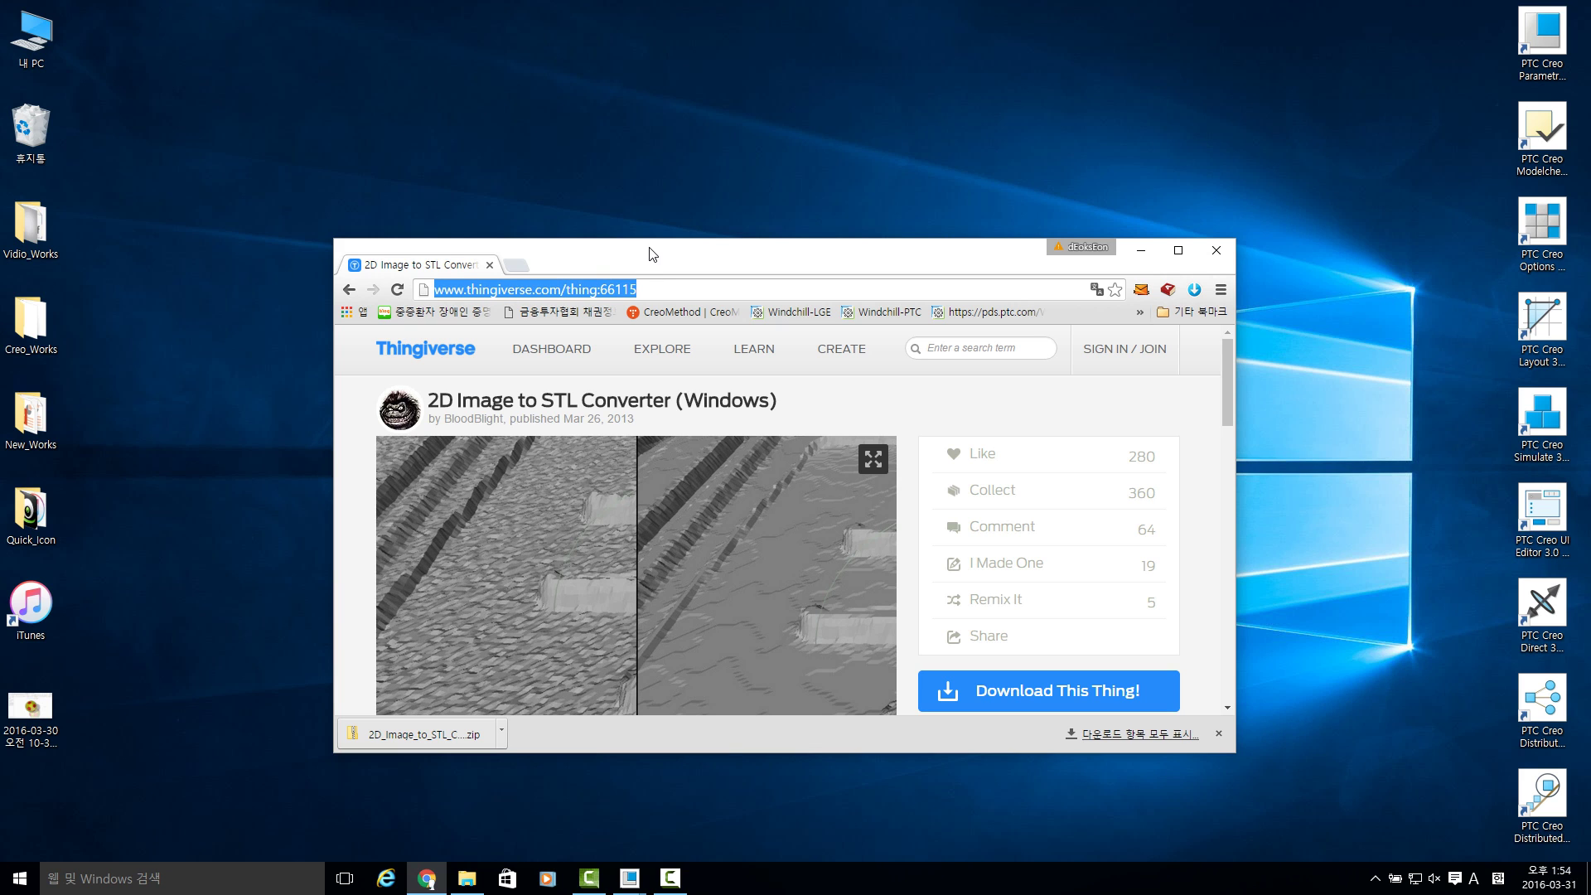
double_click(653, 257)
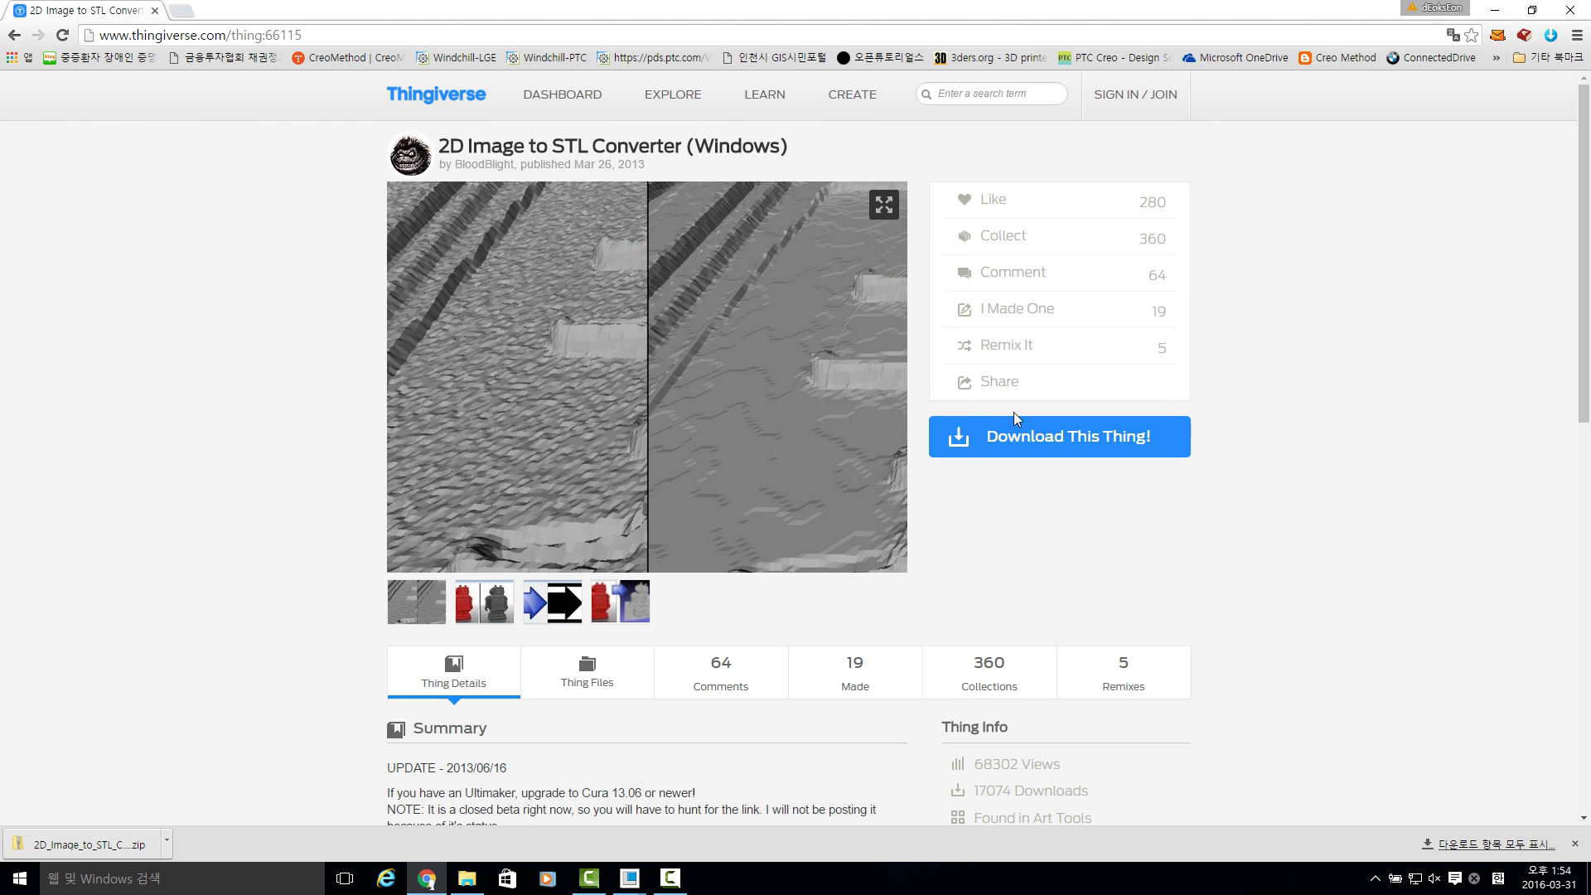
left_click(1058, 439)
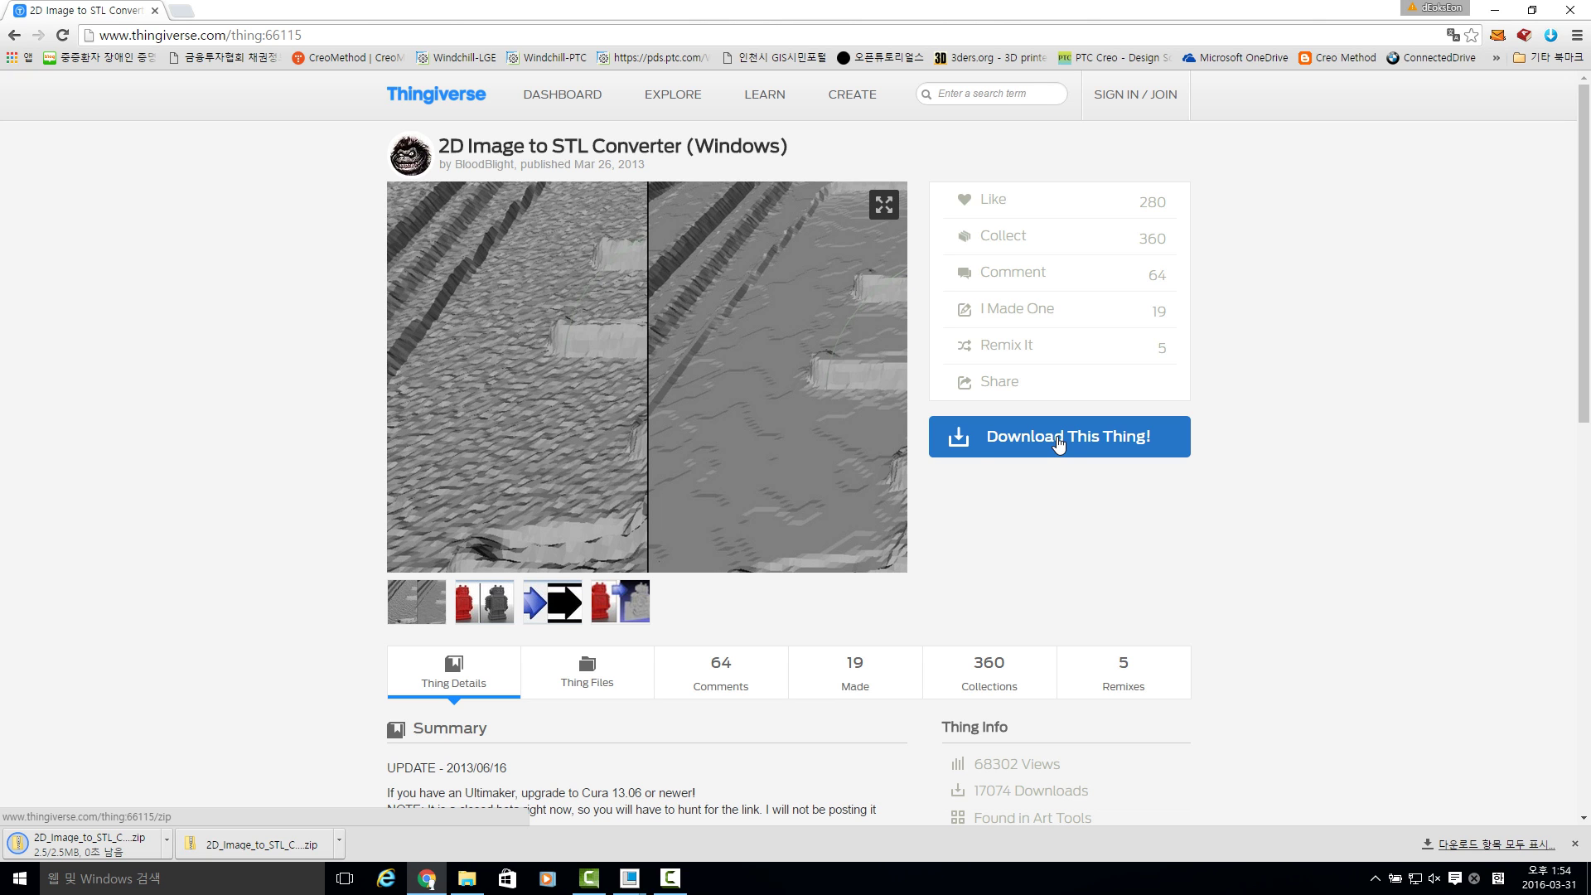
left_click(1495, 10)
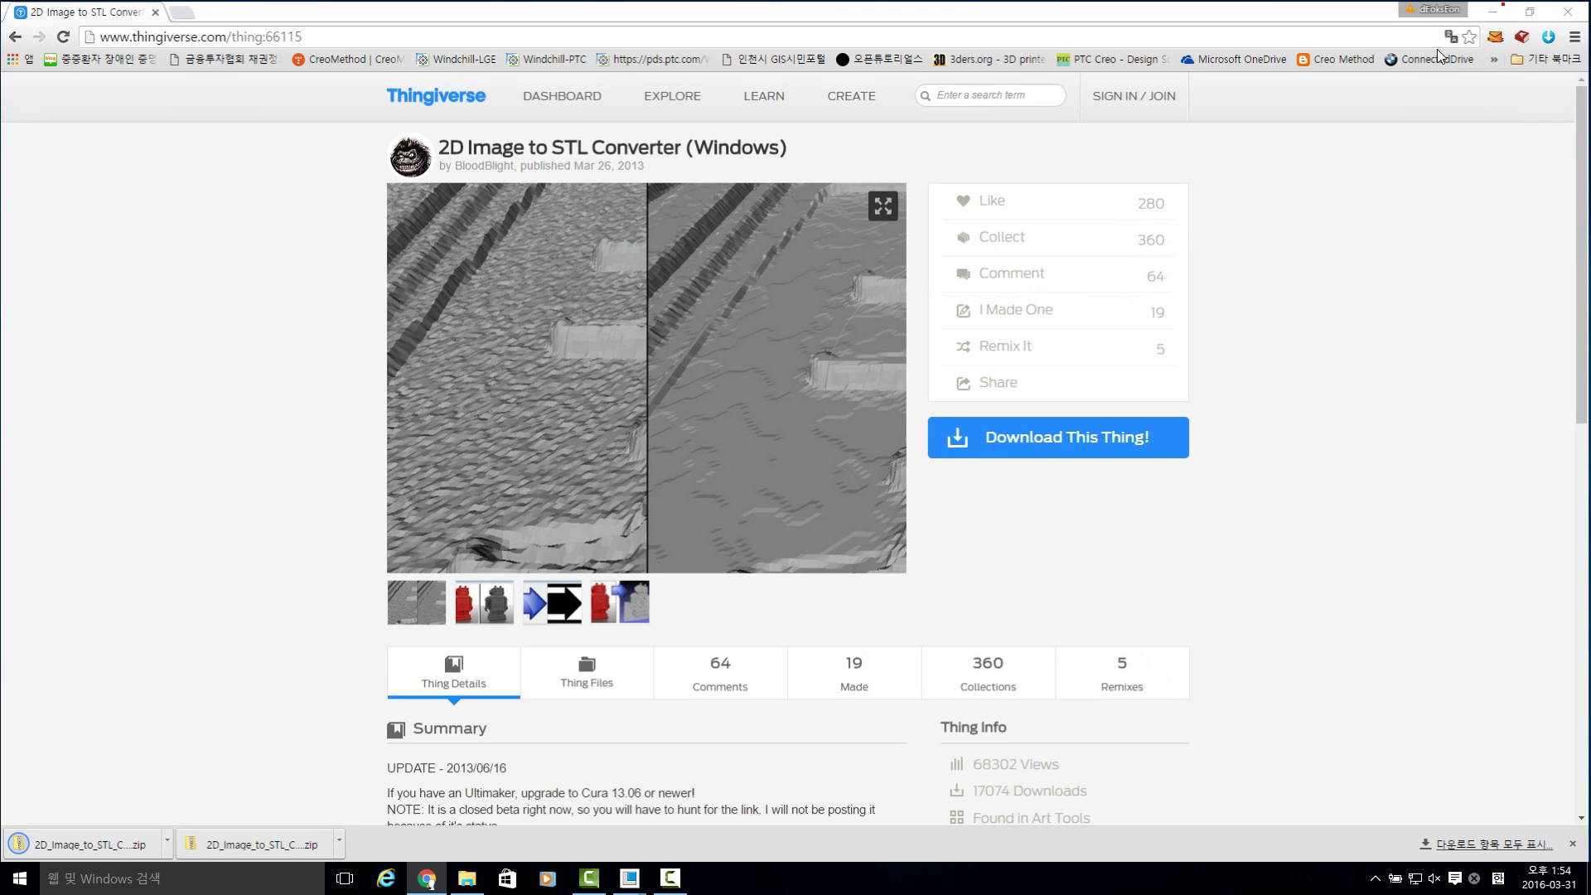
Step: Extract the downloaded converter zip from Downloads into its own folder and open it
double_click(32, 38)
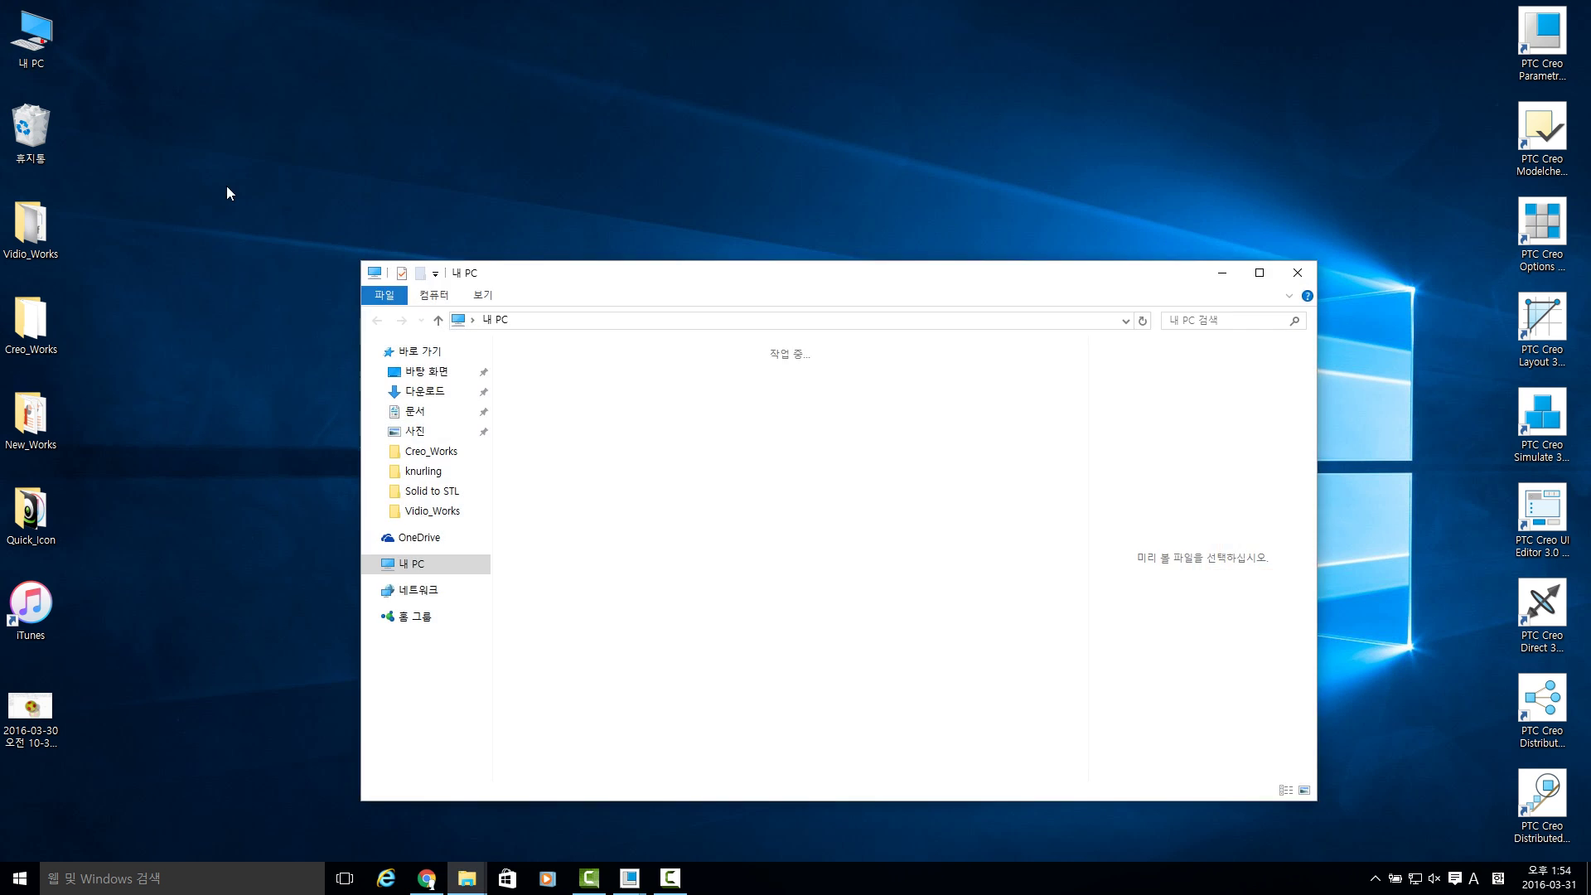
left_click(609, 374)
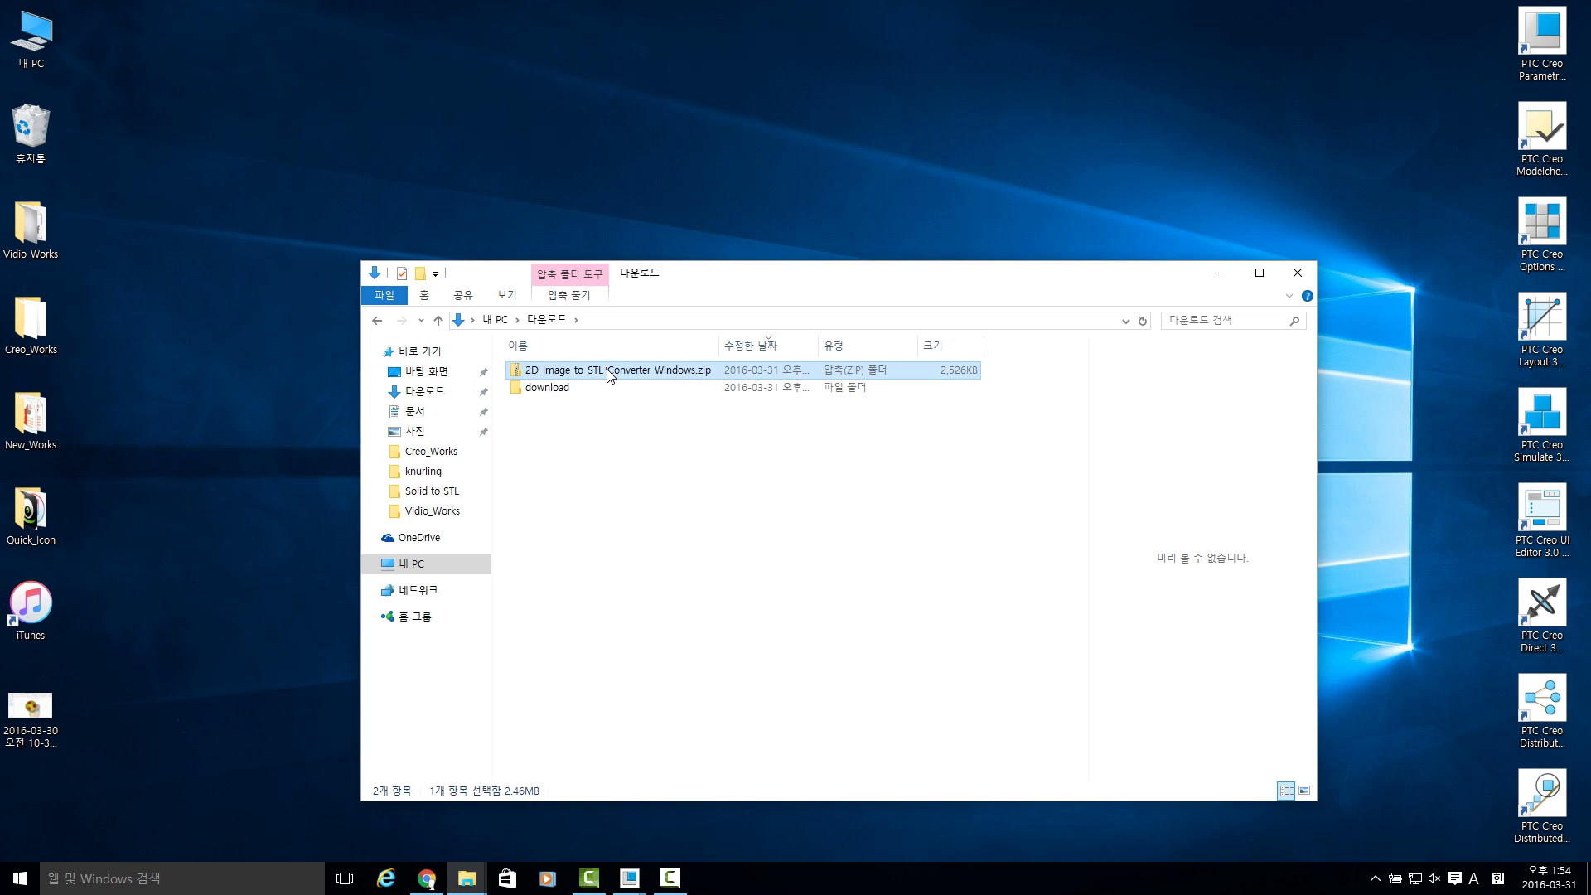
right_click(609, 374)
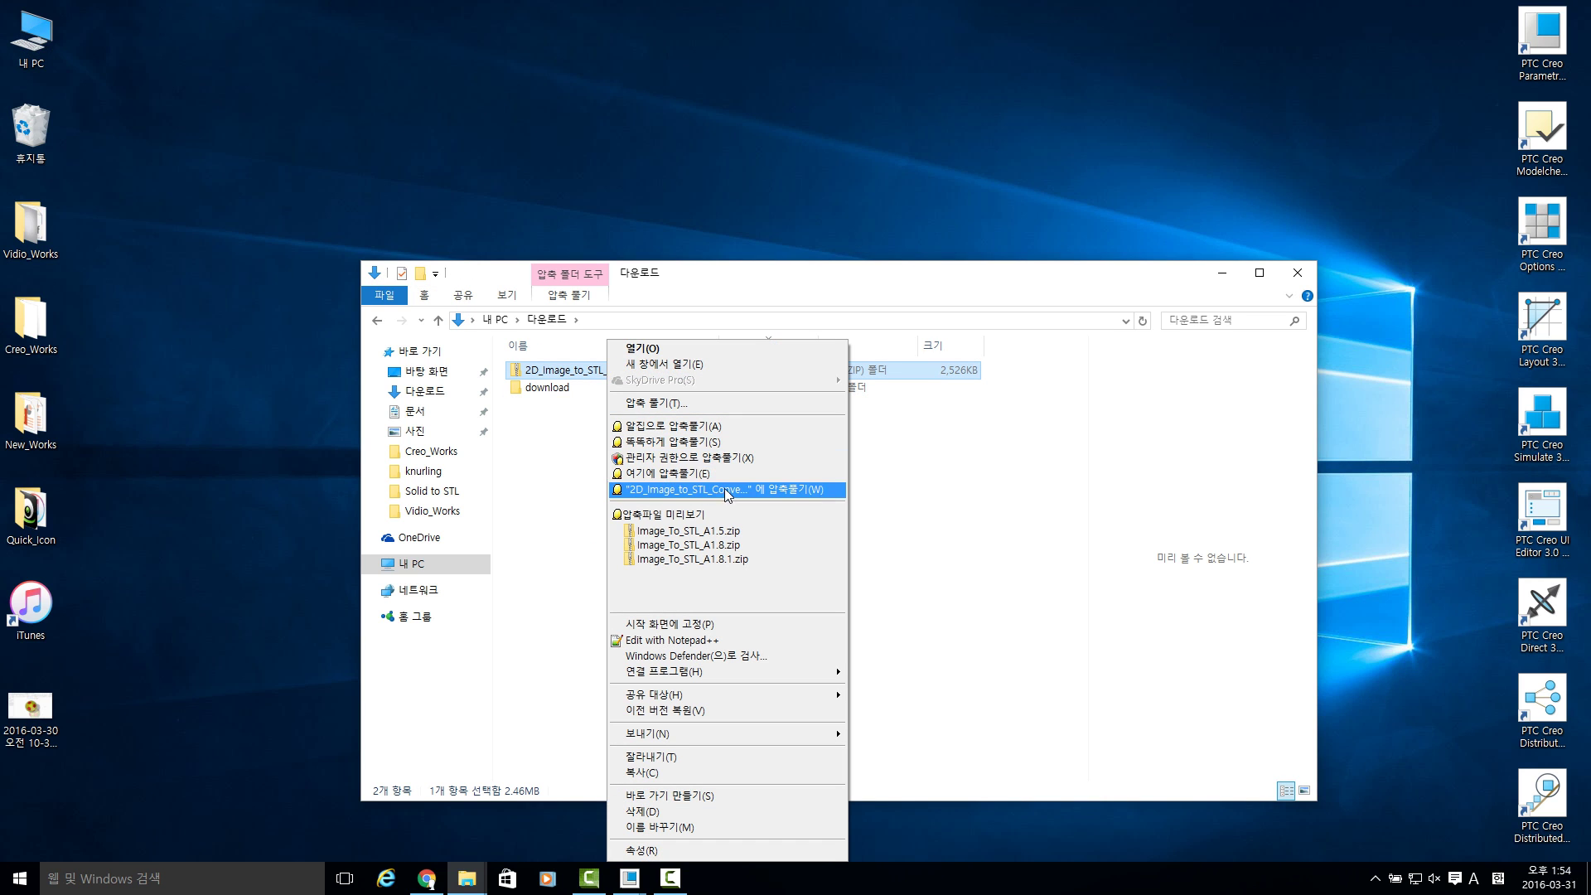
left_click(728, 491)
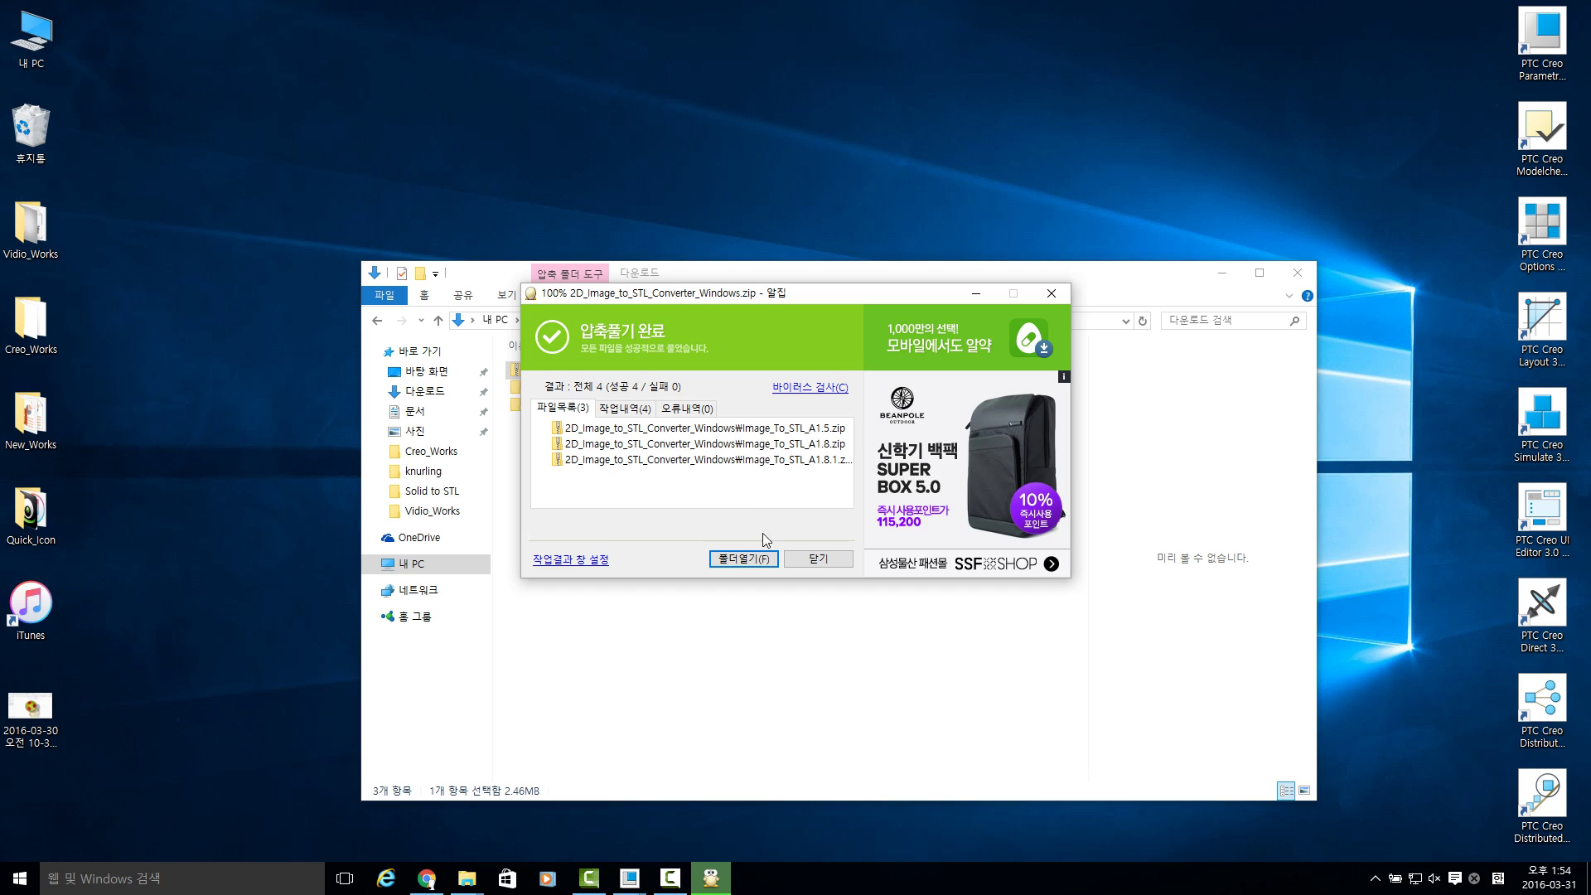
left_click(814, 561)
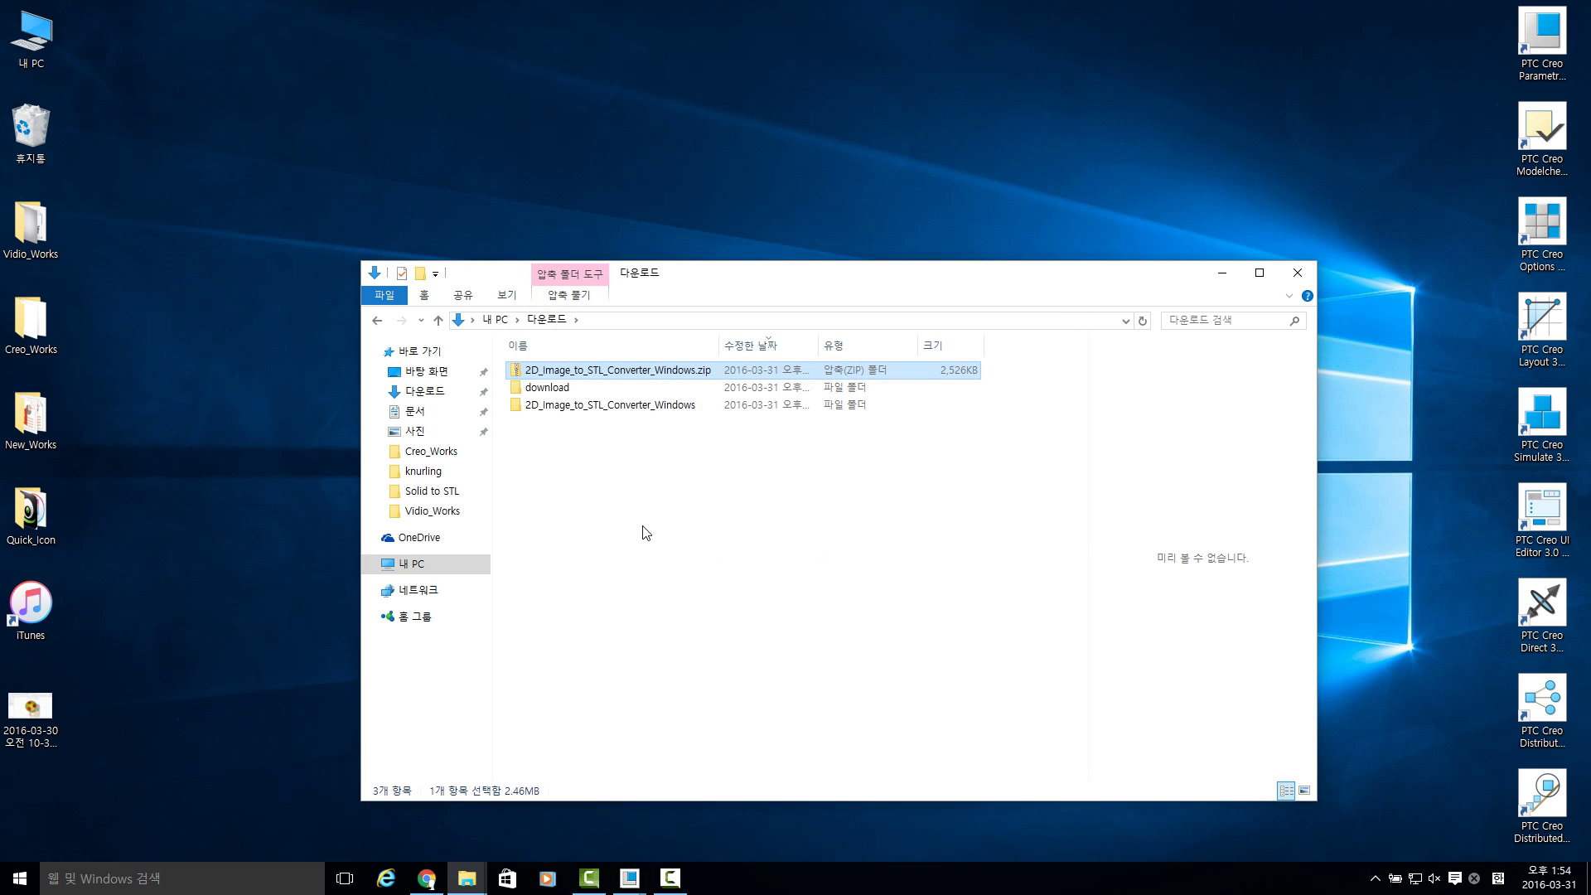
double_click(580, 405)
Step: Extract Image_To_STL_A1.8.1.zip into an Image_To_STL_A1.8.1 folder and open it
double_click(584, 370)
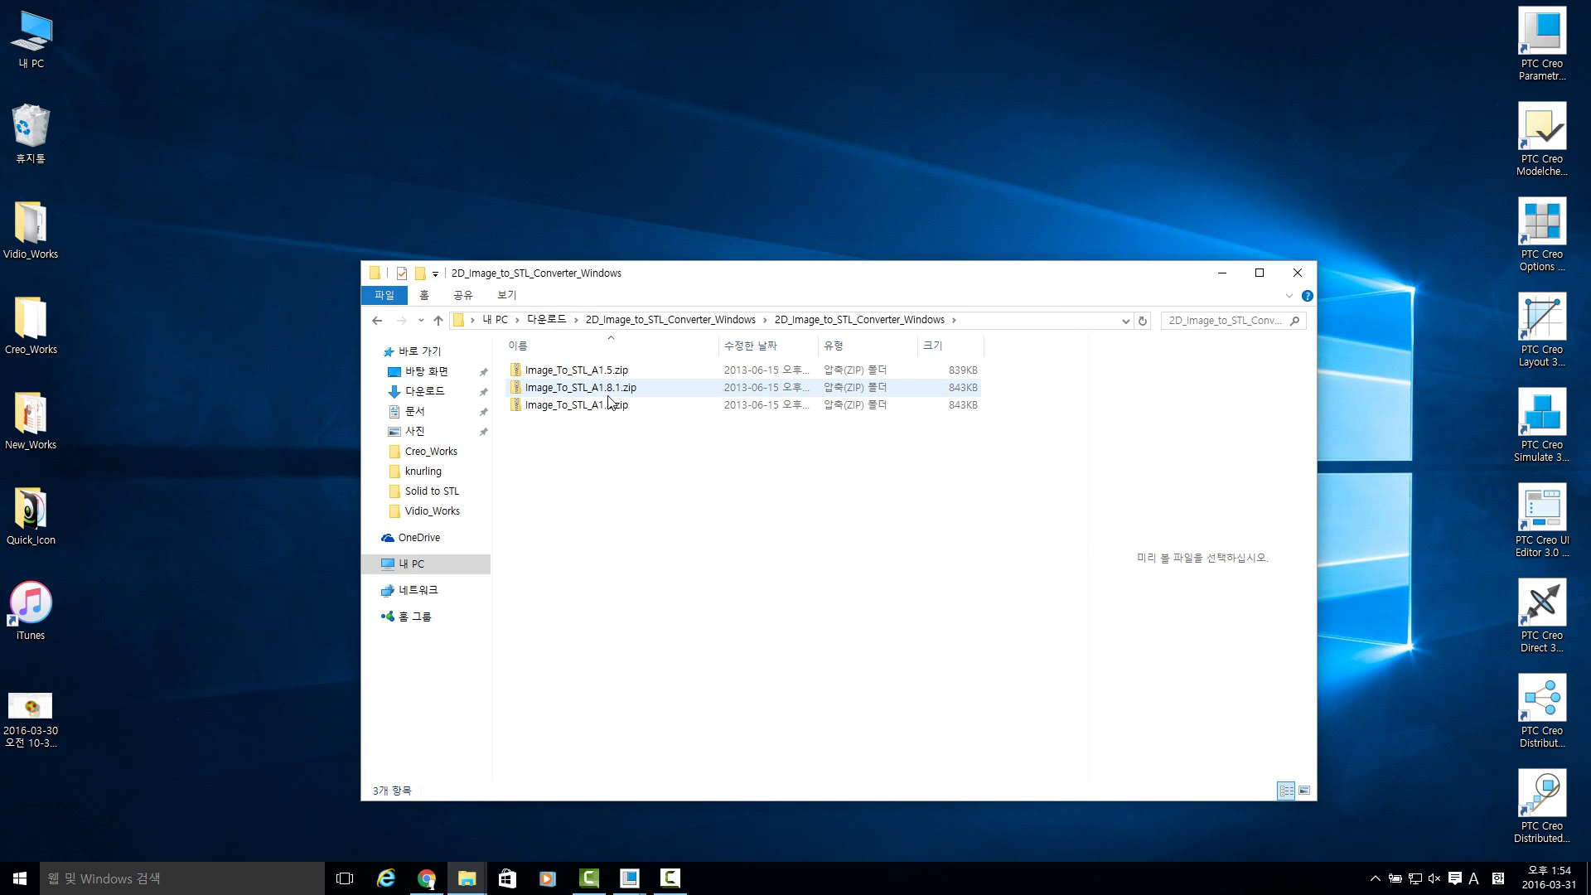
left_click(615, 395)
right_click(614, 394)
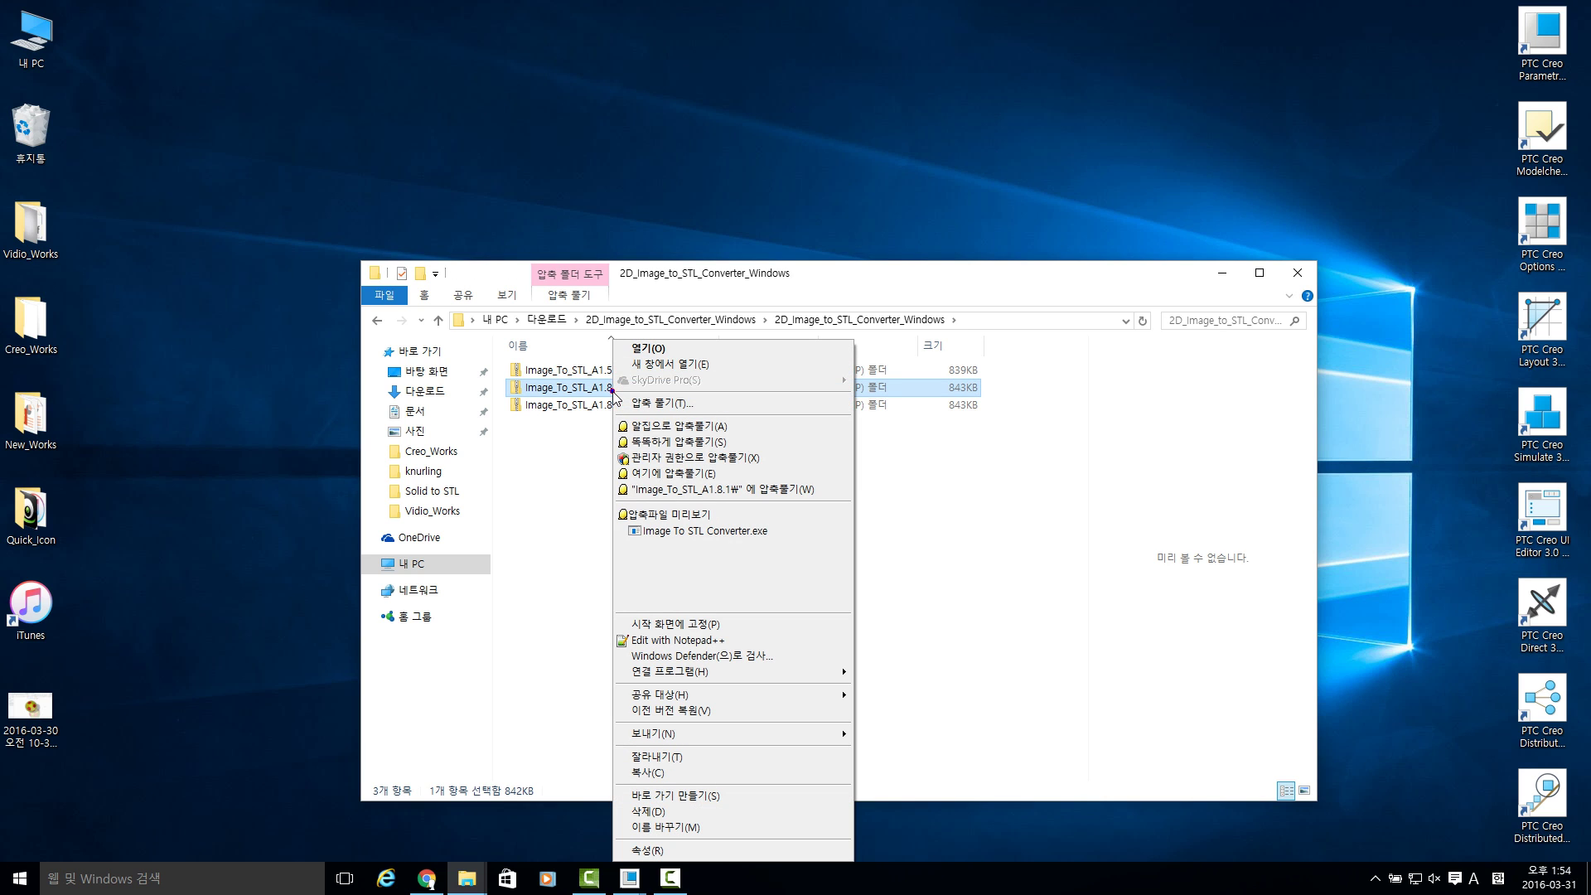
left_click(744, 489)
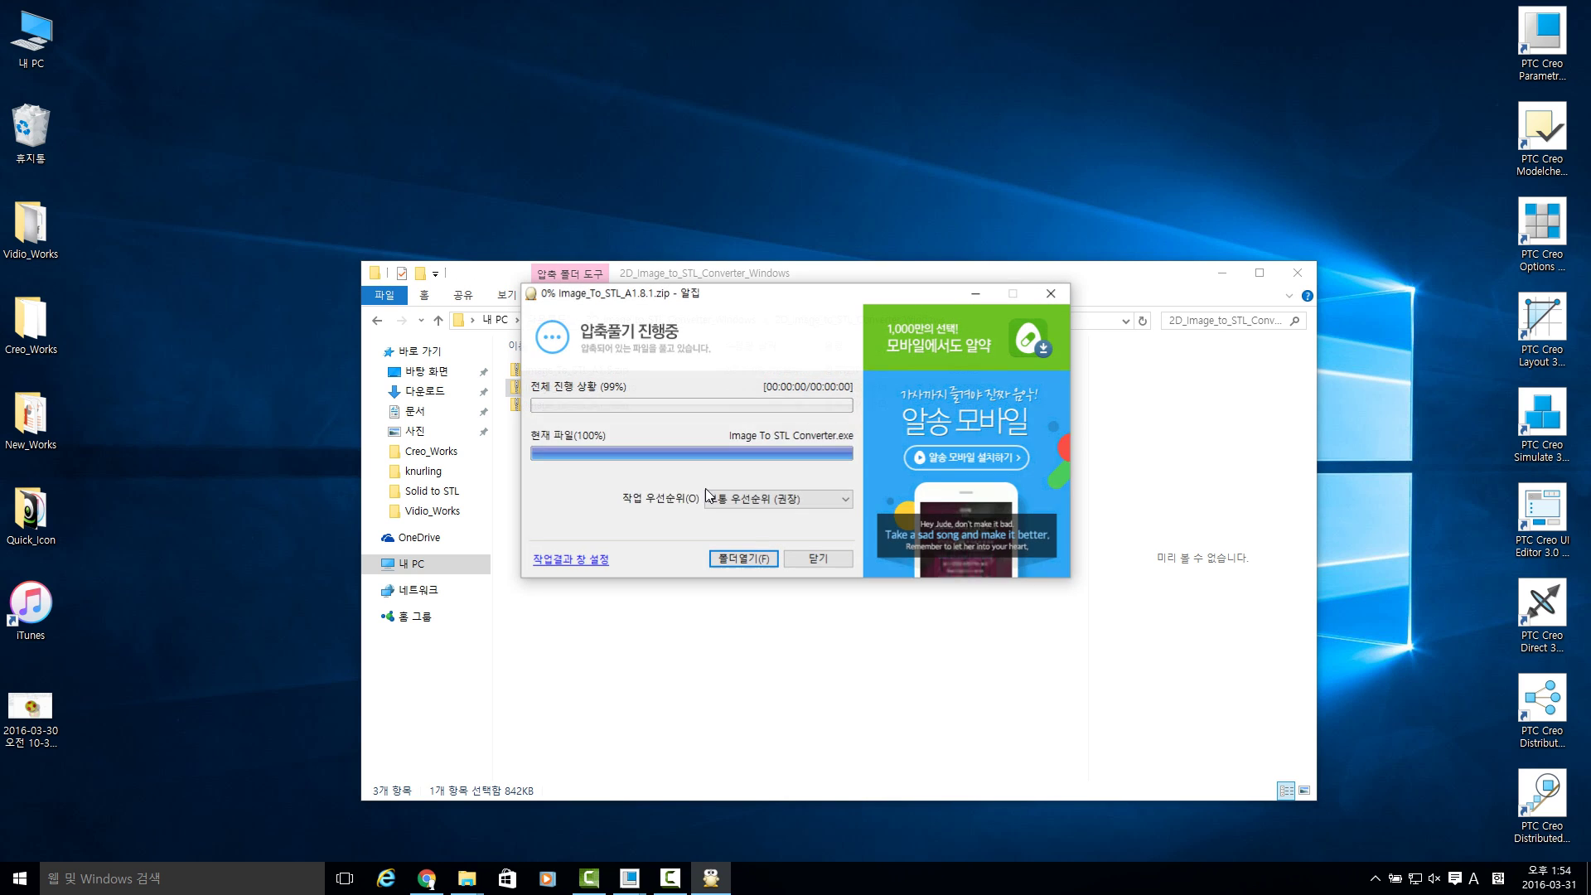
left_click(817, 560)
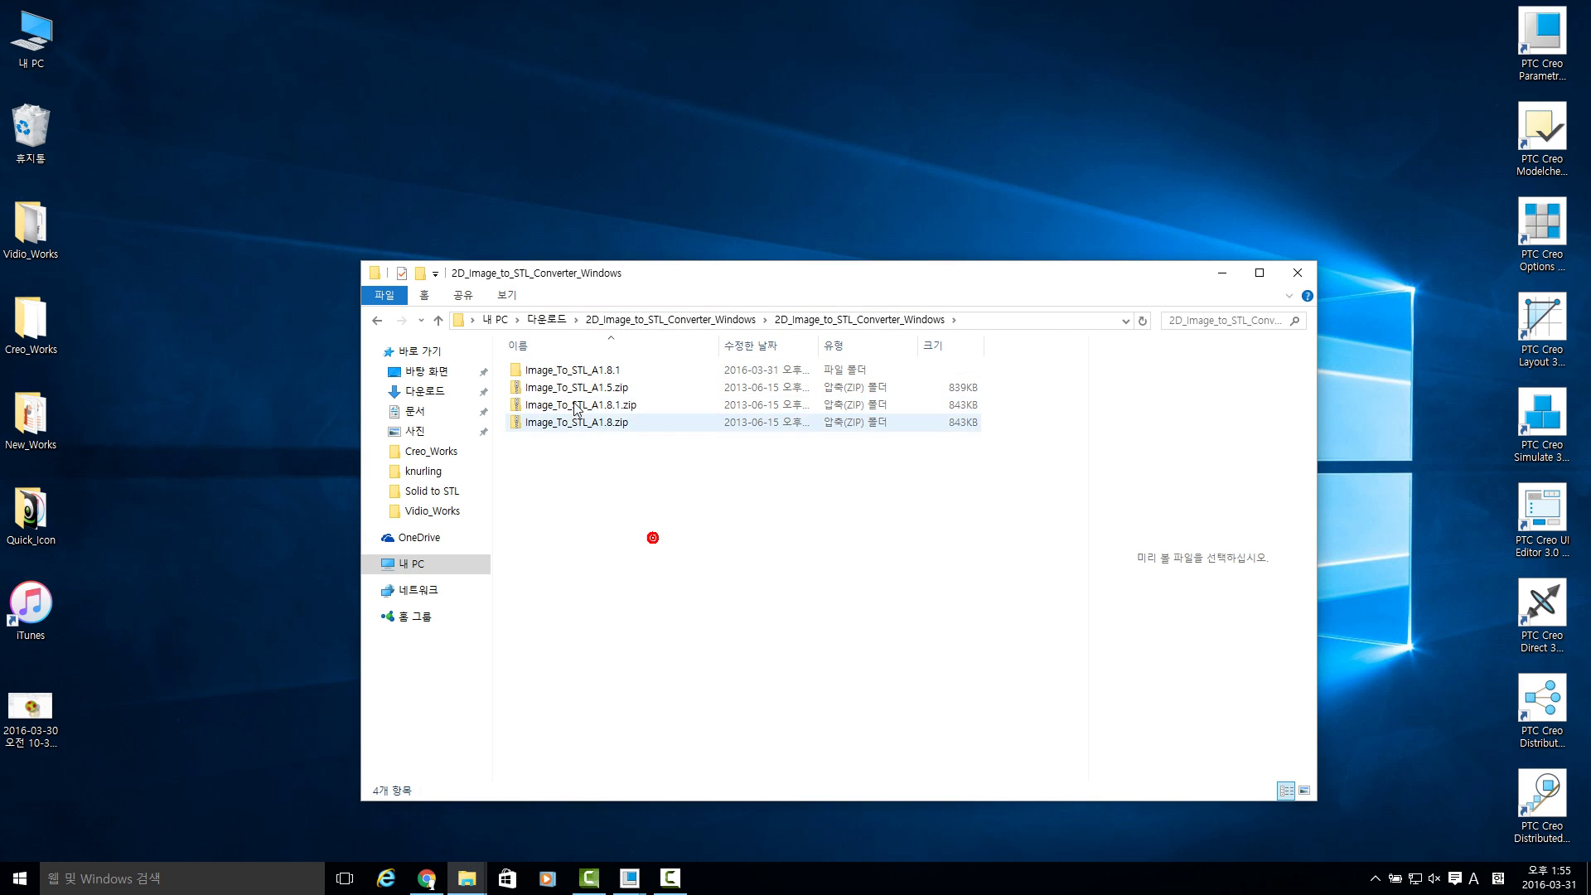
double_click(563, 371)
Step: Launch Image To STL Converter.exe, close File Explorer, and return to the Thingiverse page
double_click(580, 371)
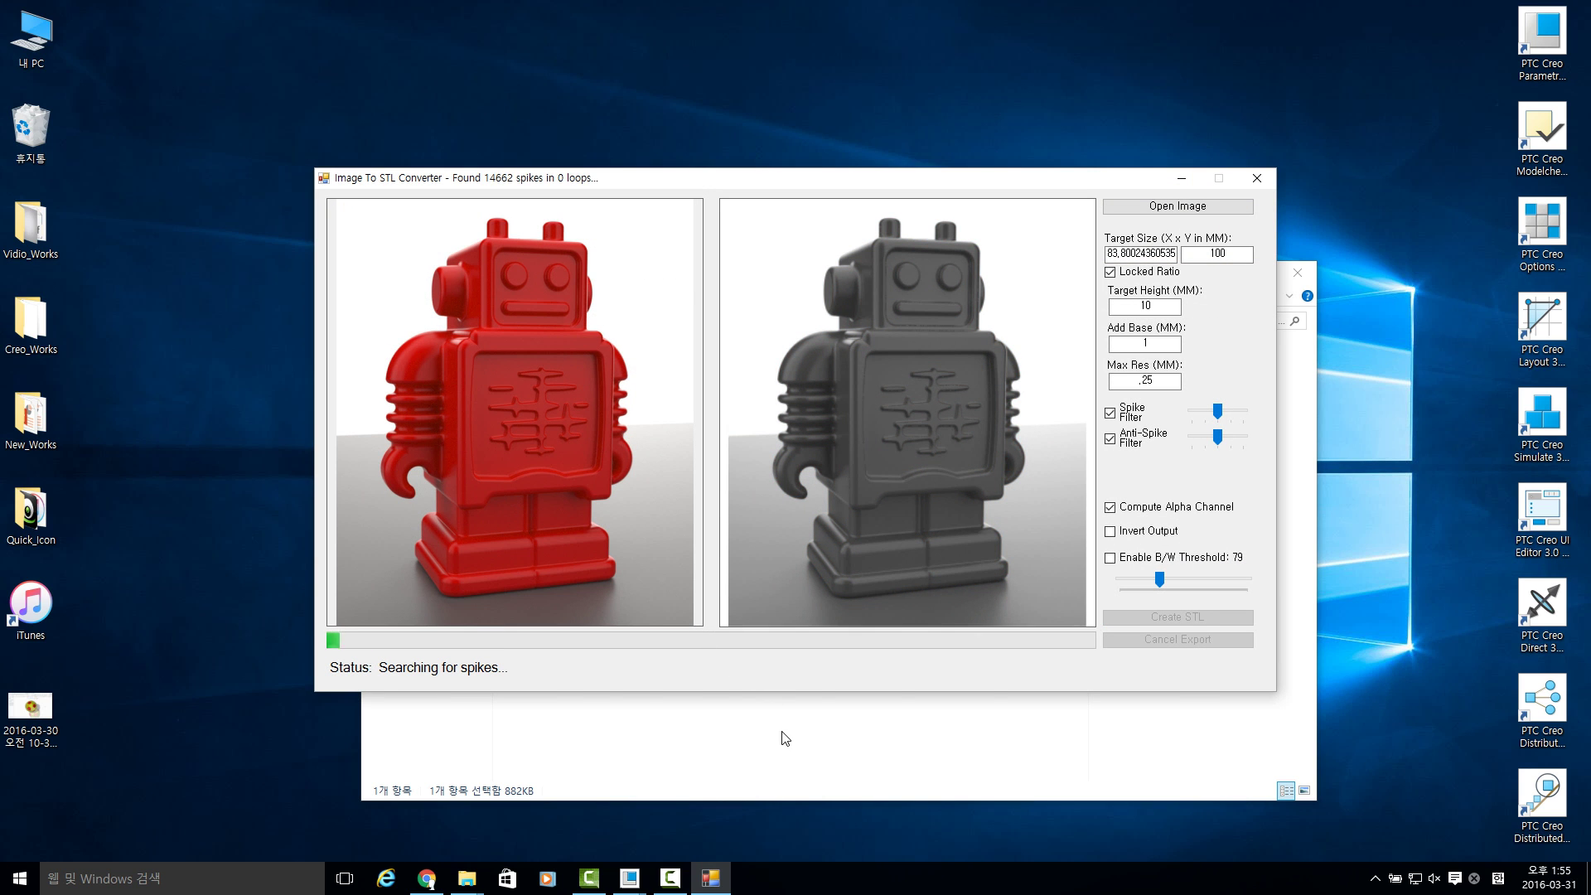
left_click(758, 703)
left_click(1295, 275)
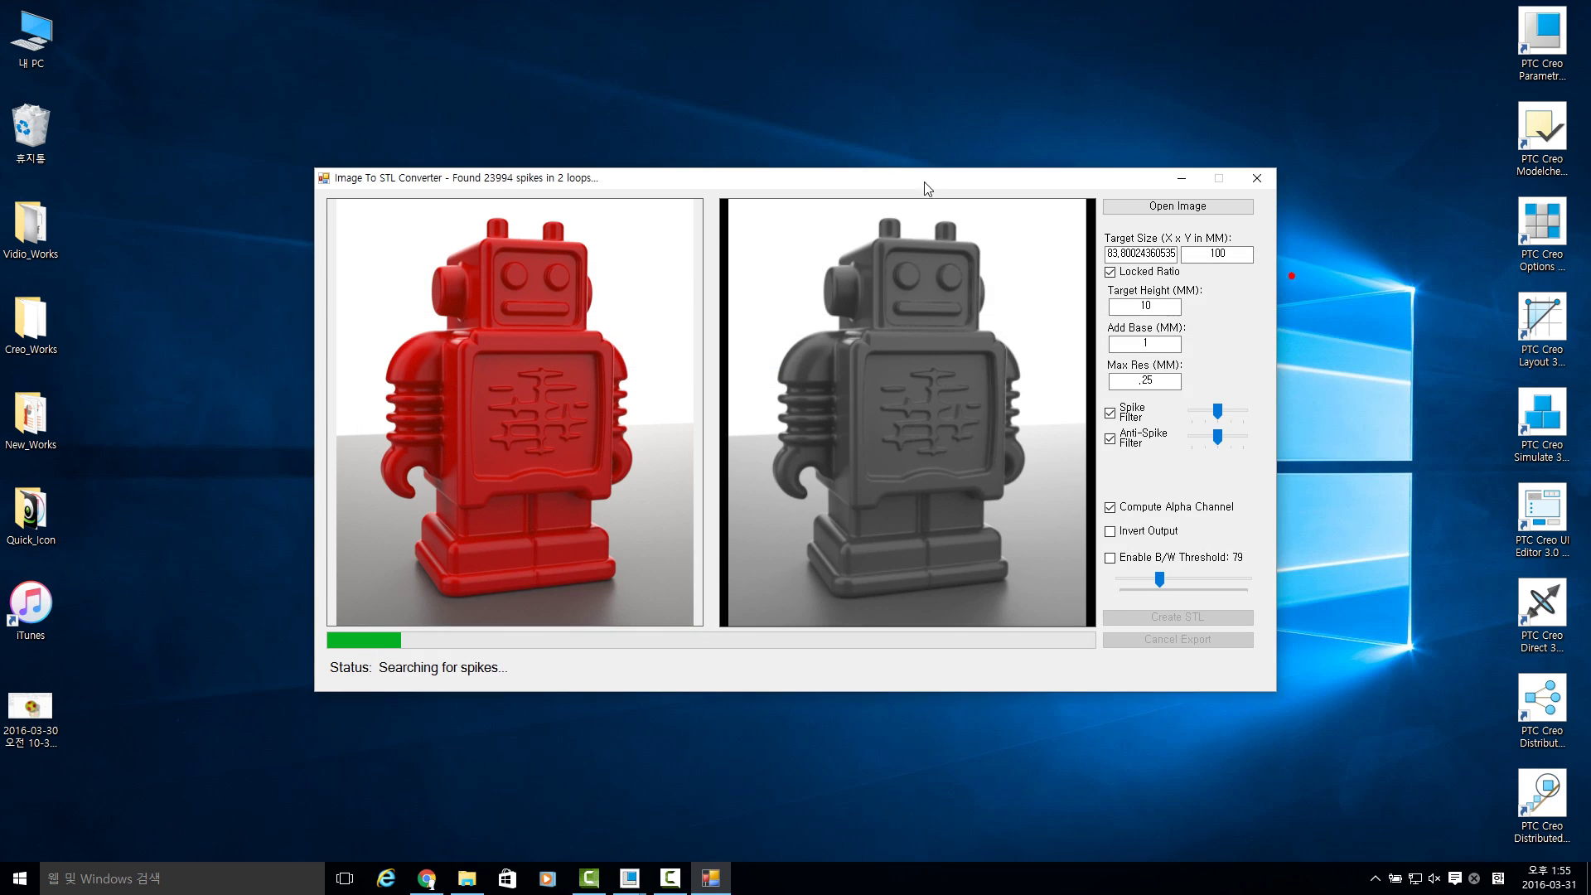
left_click_drag(923, 177, 917, 134)
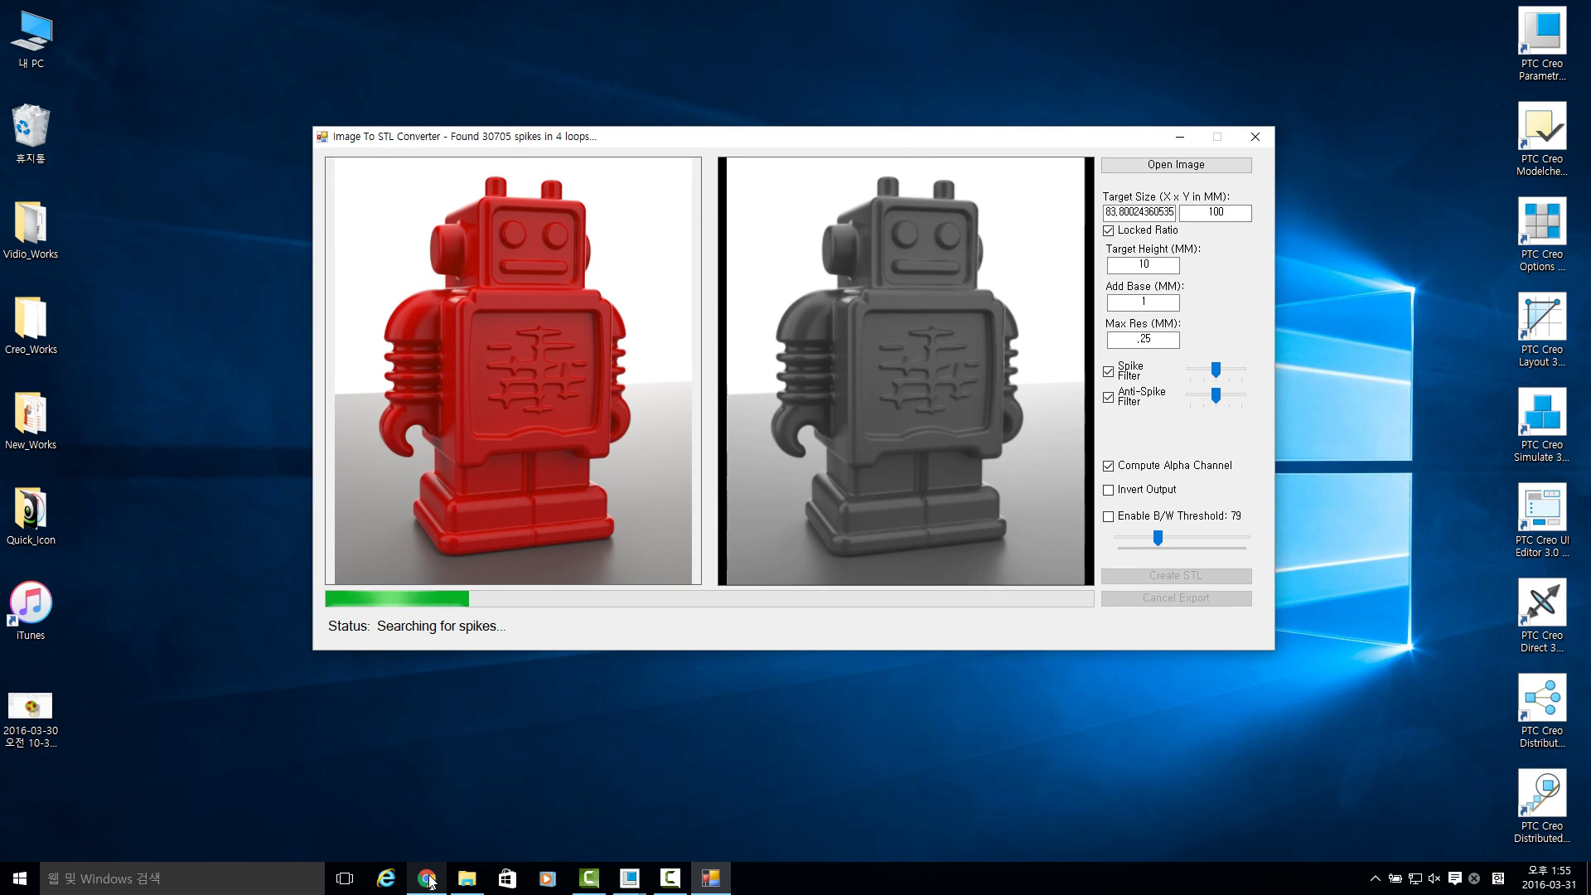
left_click(427, 877)
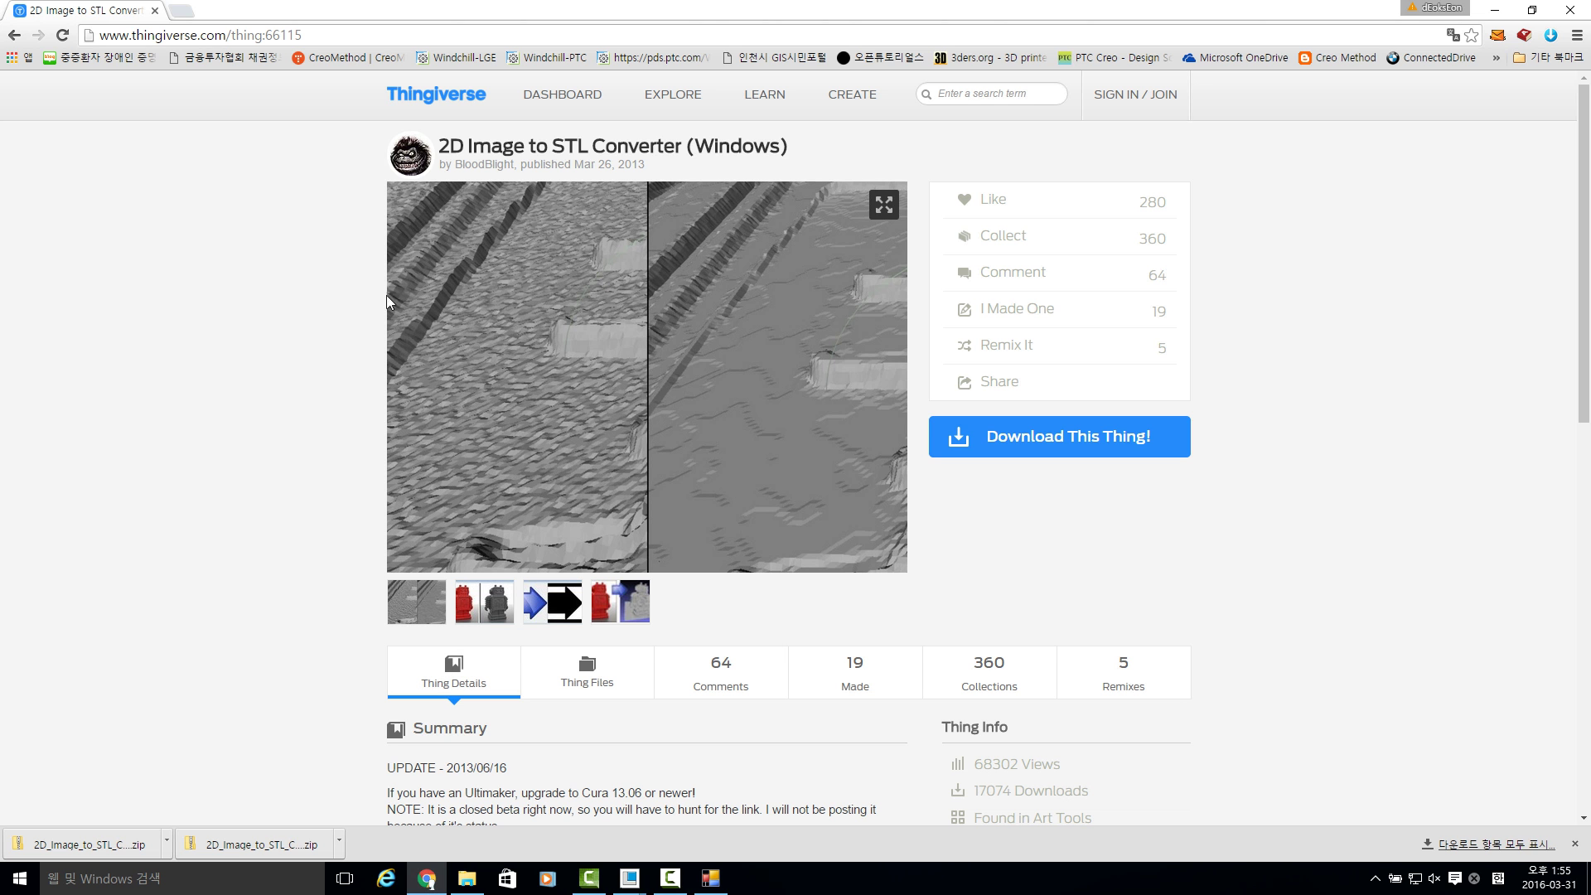
Step: Search Google in a new tab for 태양의 후예
left_click(183, 11)
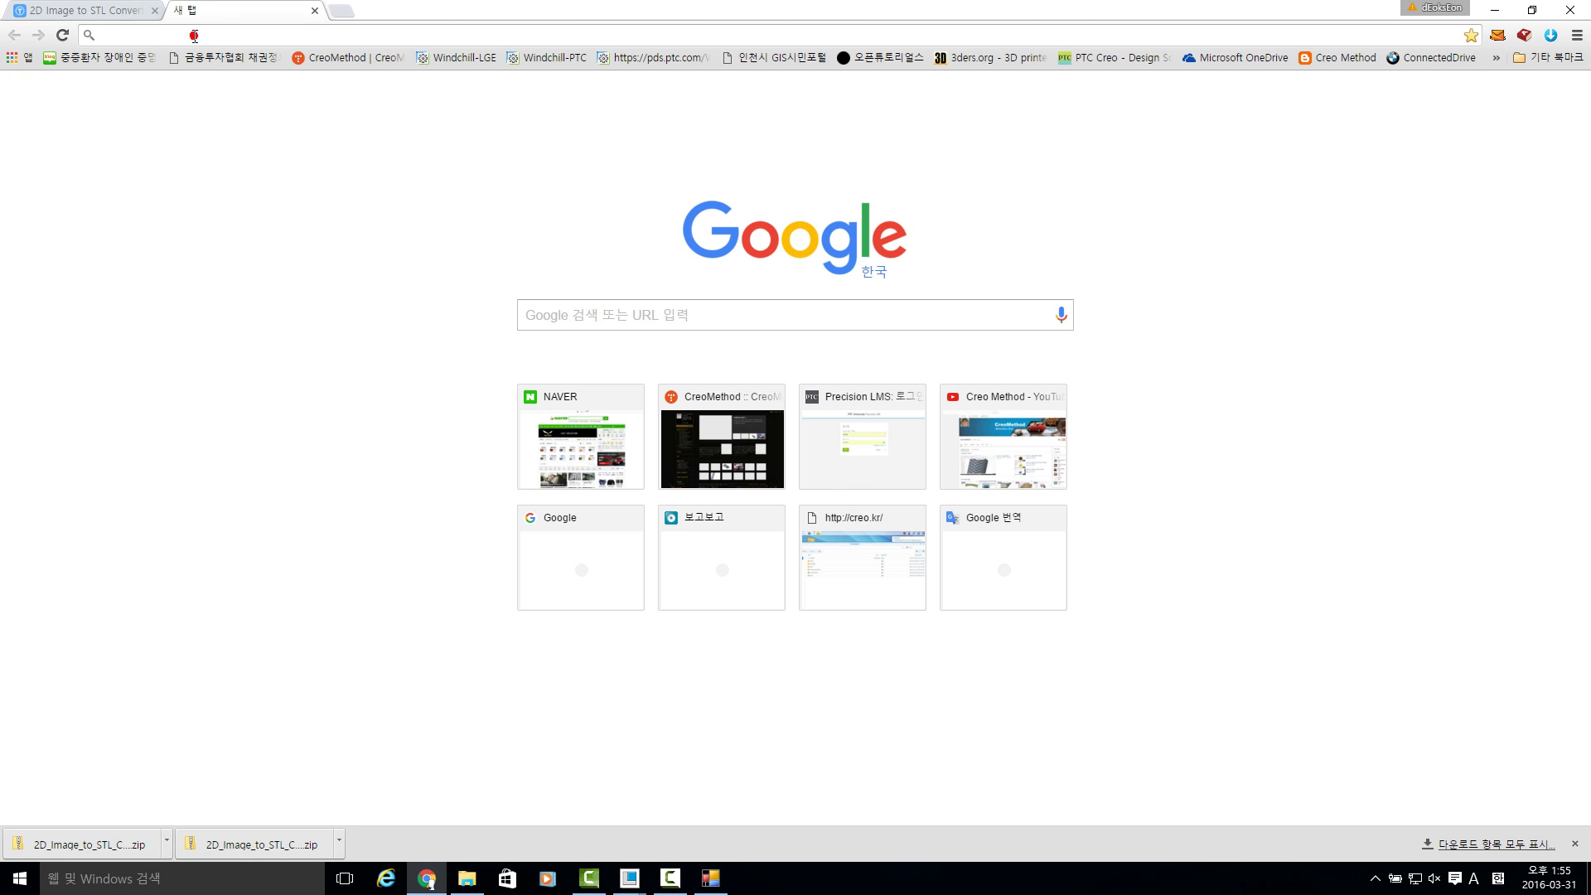
left_click(575, 315)
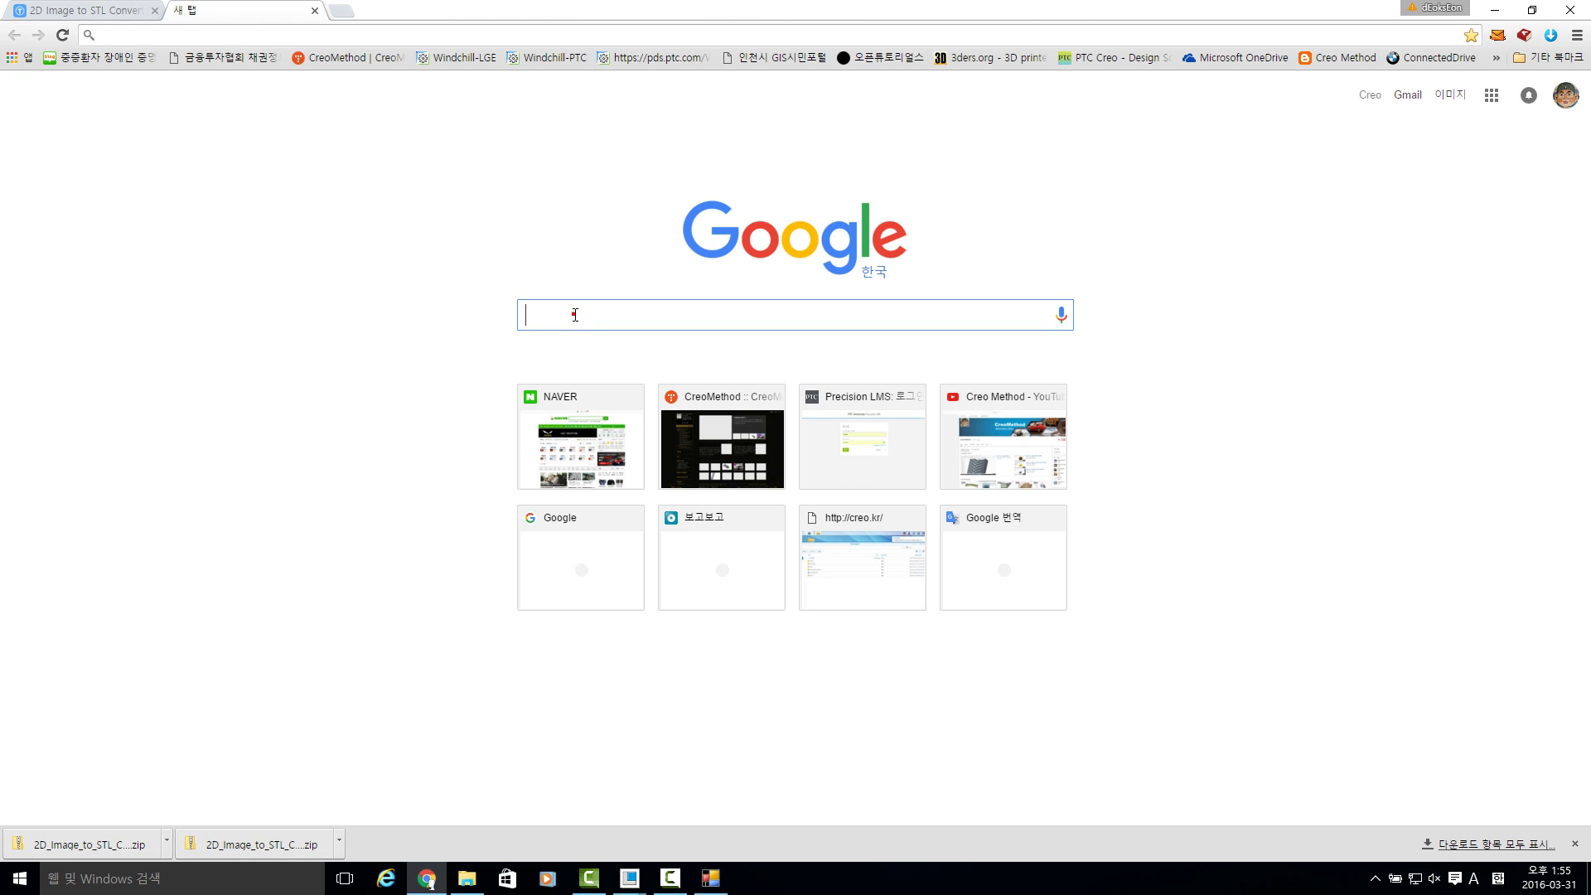
type("xo")
key("BackSpace")
key("BackSpace")
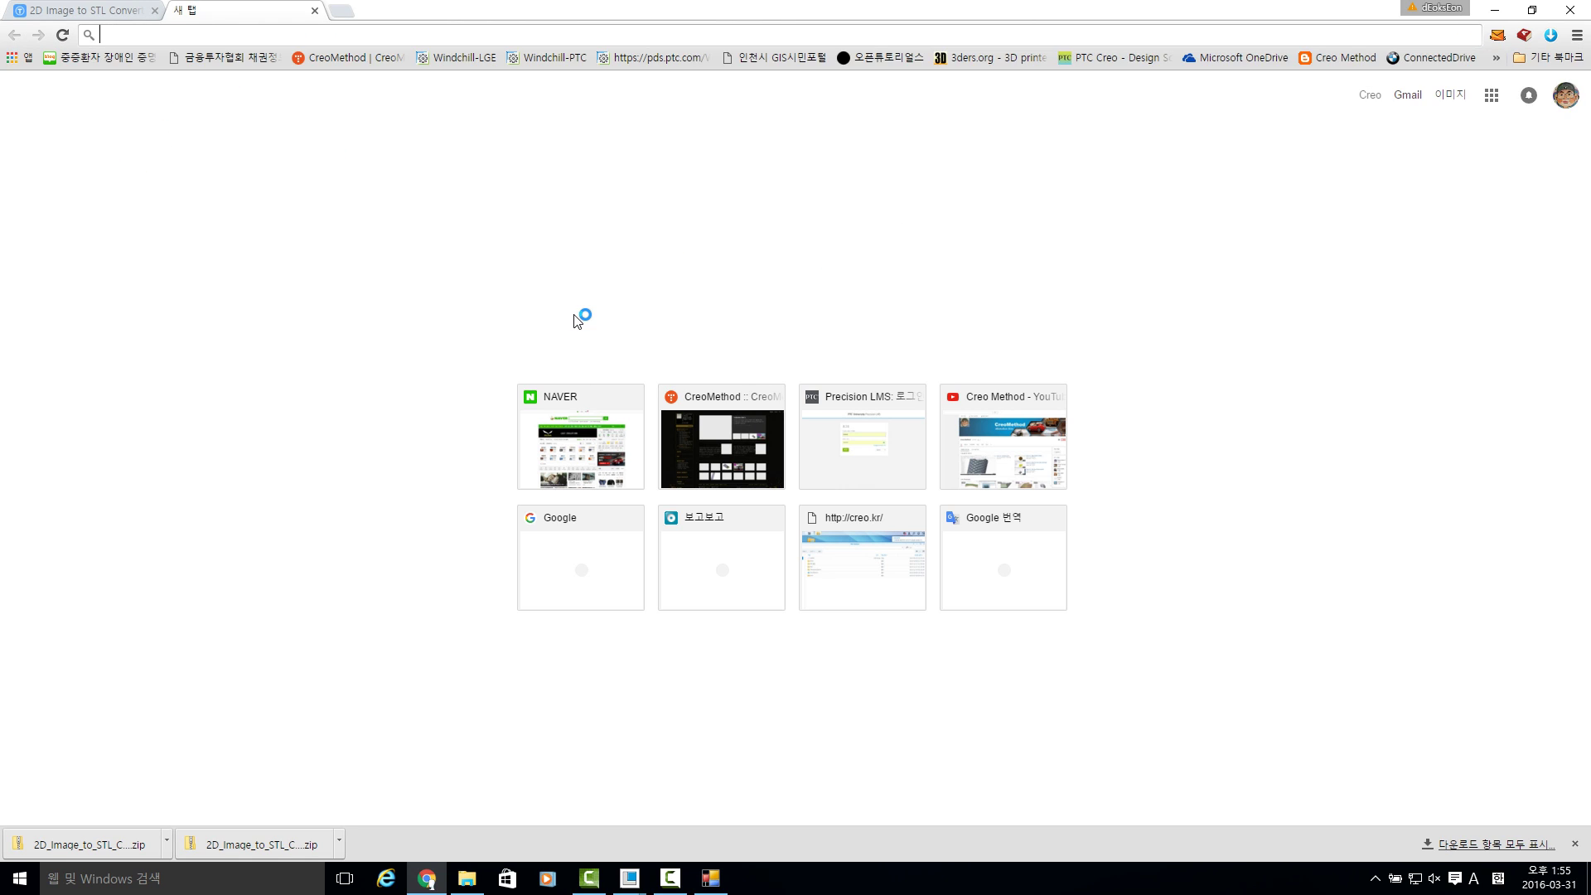
key("Hangul")
type("탱")
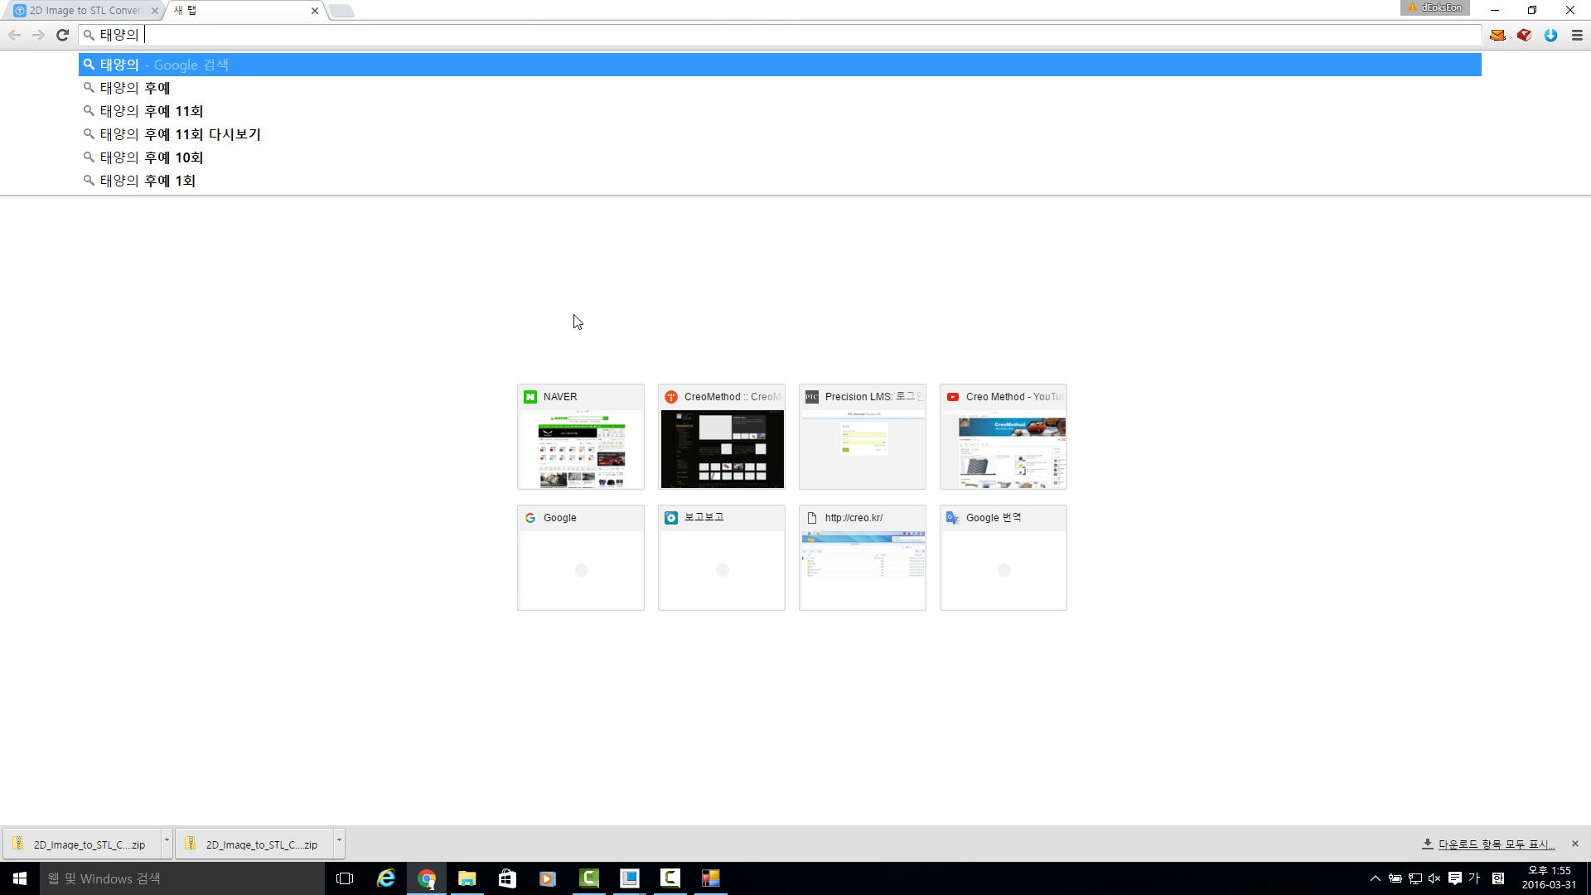
type("혜")
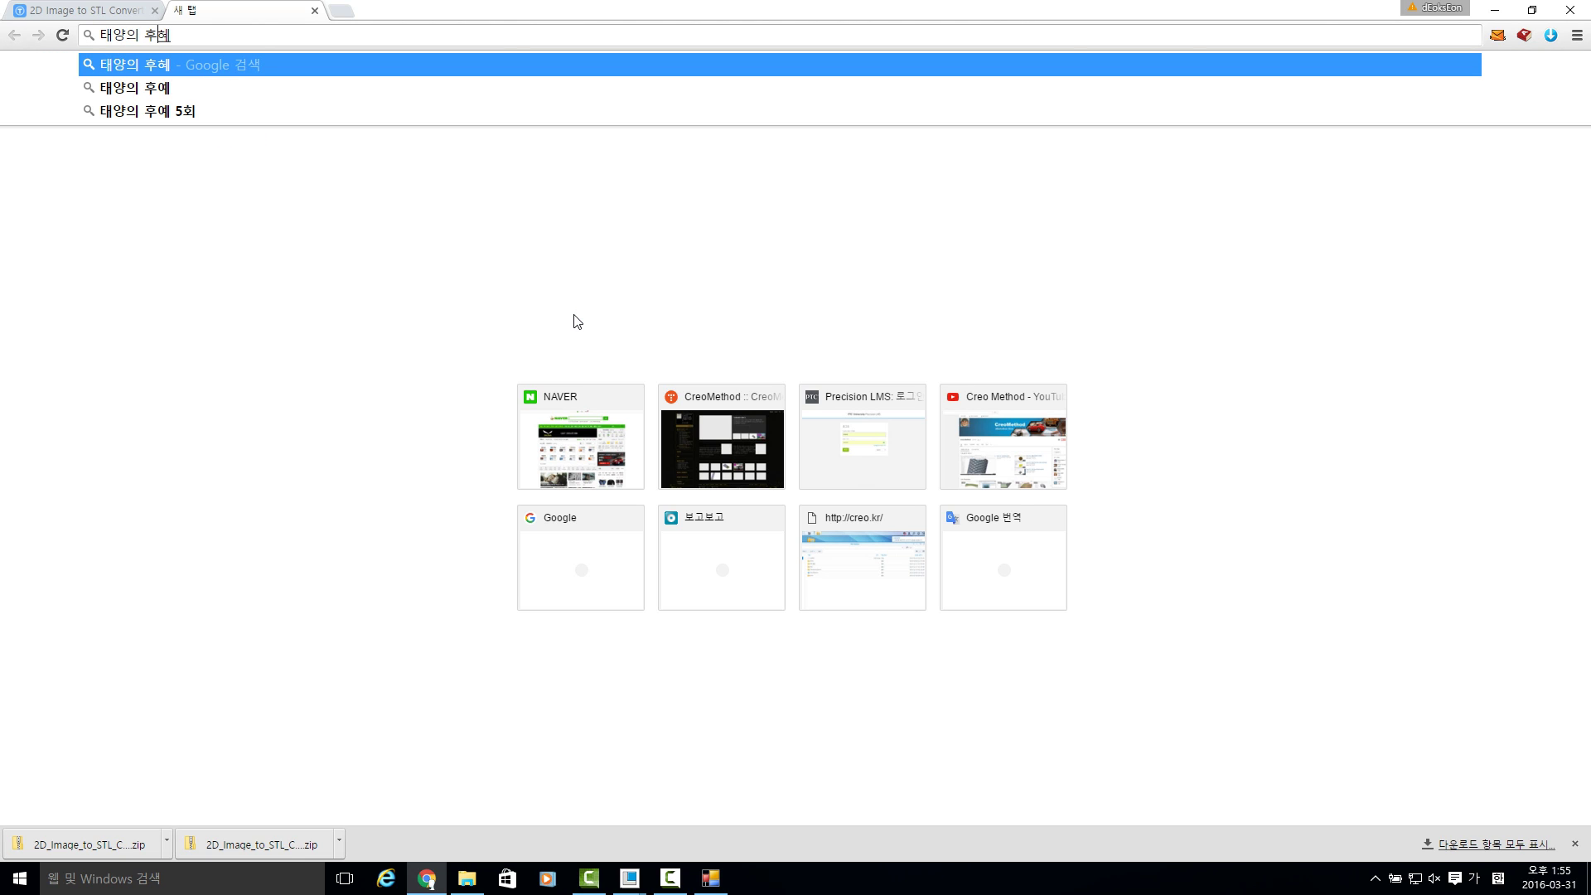
key("BackSpace")
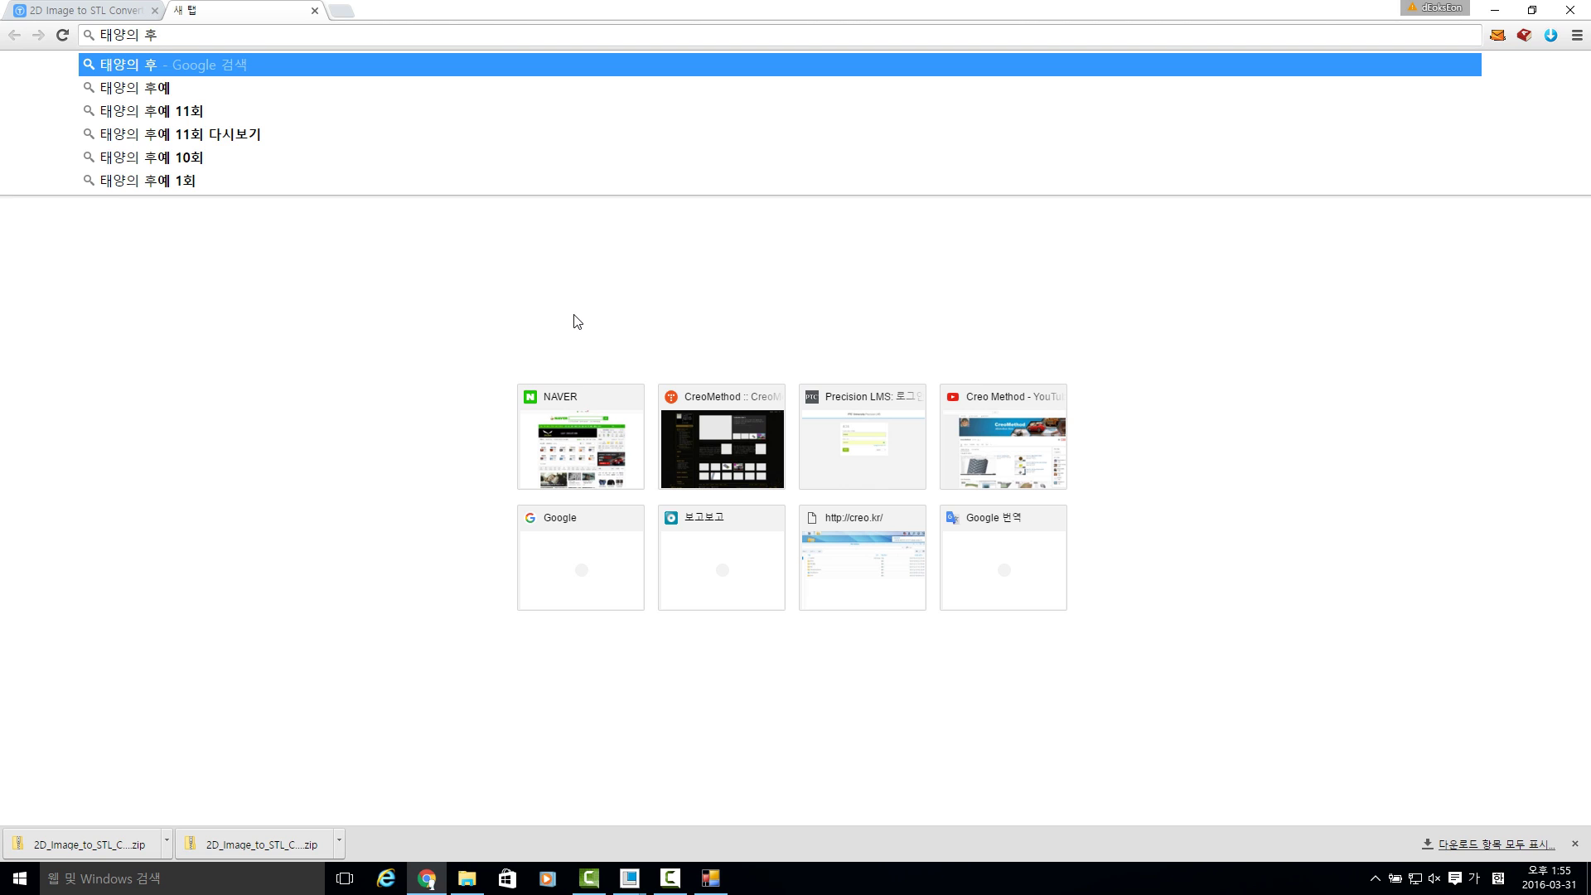
type("ㅇ")
key("Return")
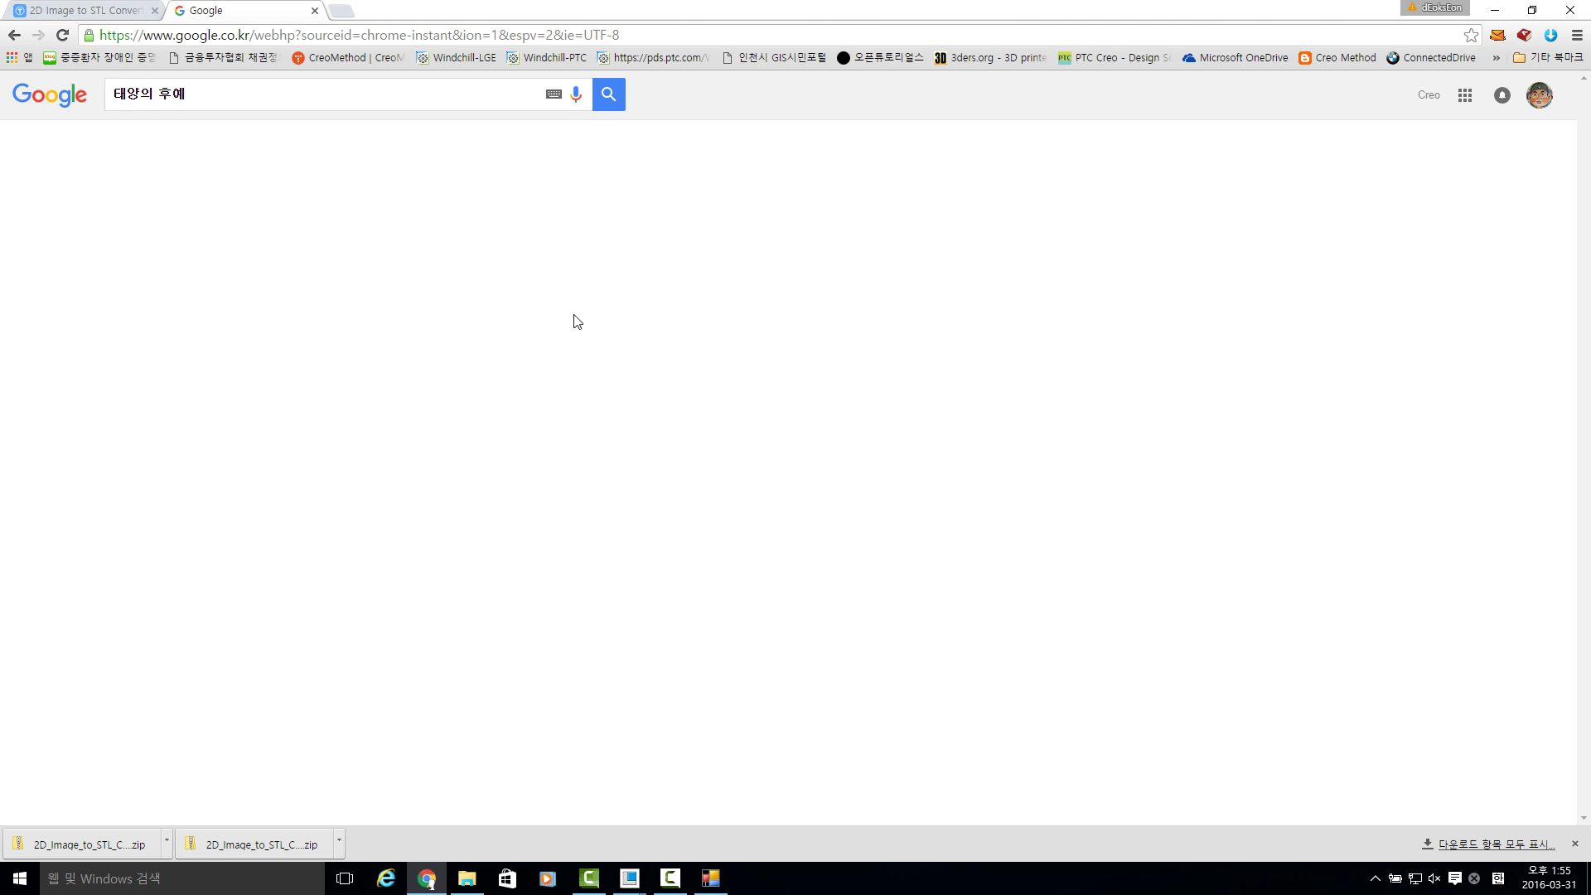
Step: Preview the 1280 × 720 two-face still in Google Images and start a screen capture
left_click(236, 146)
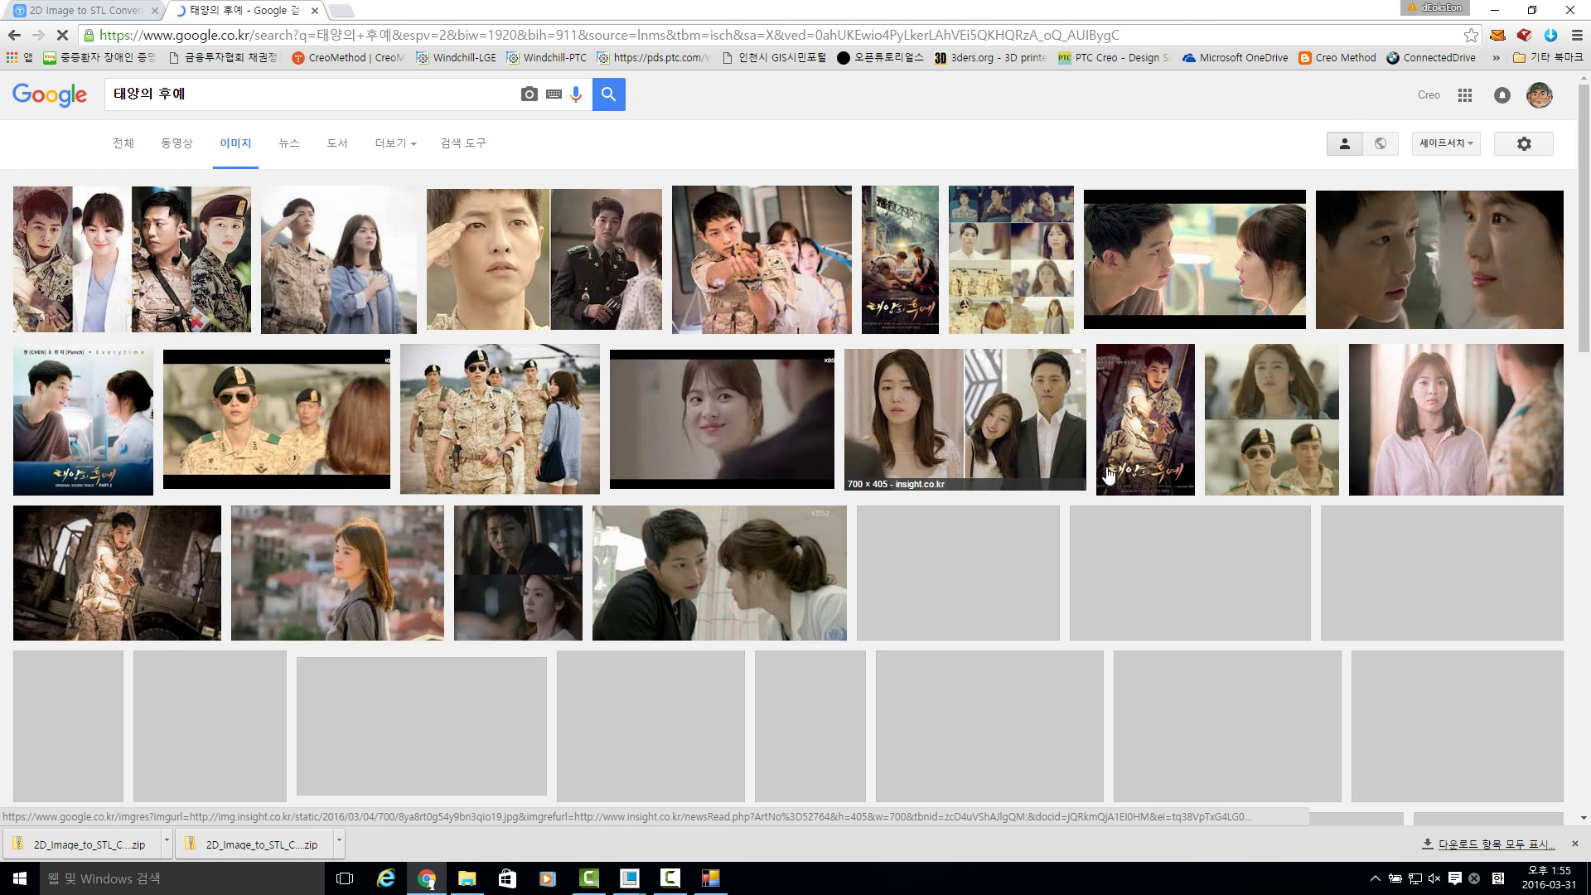
left_click(1405, 260)
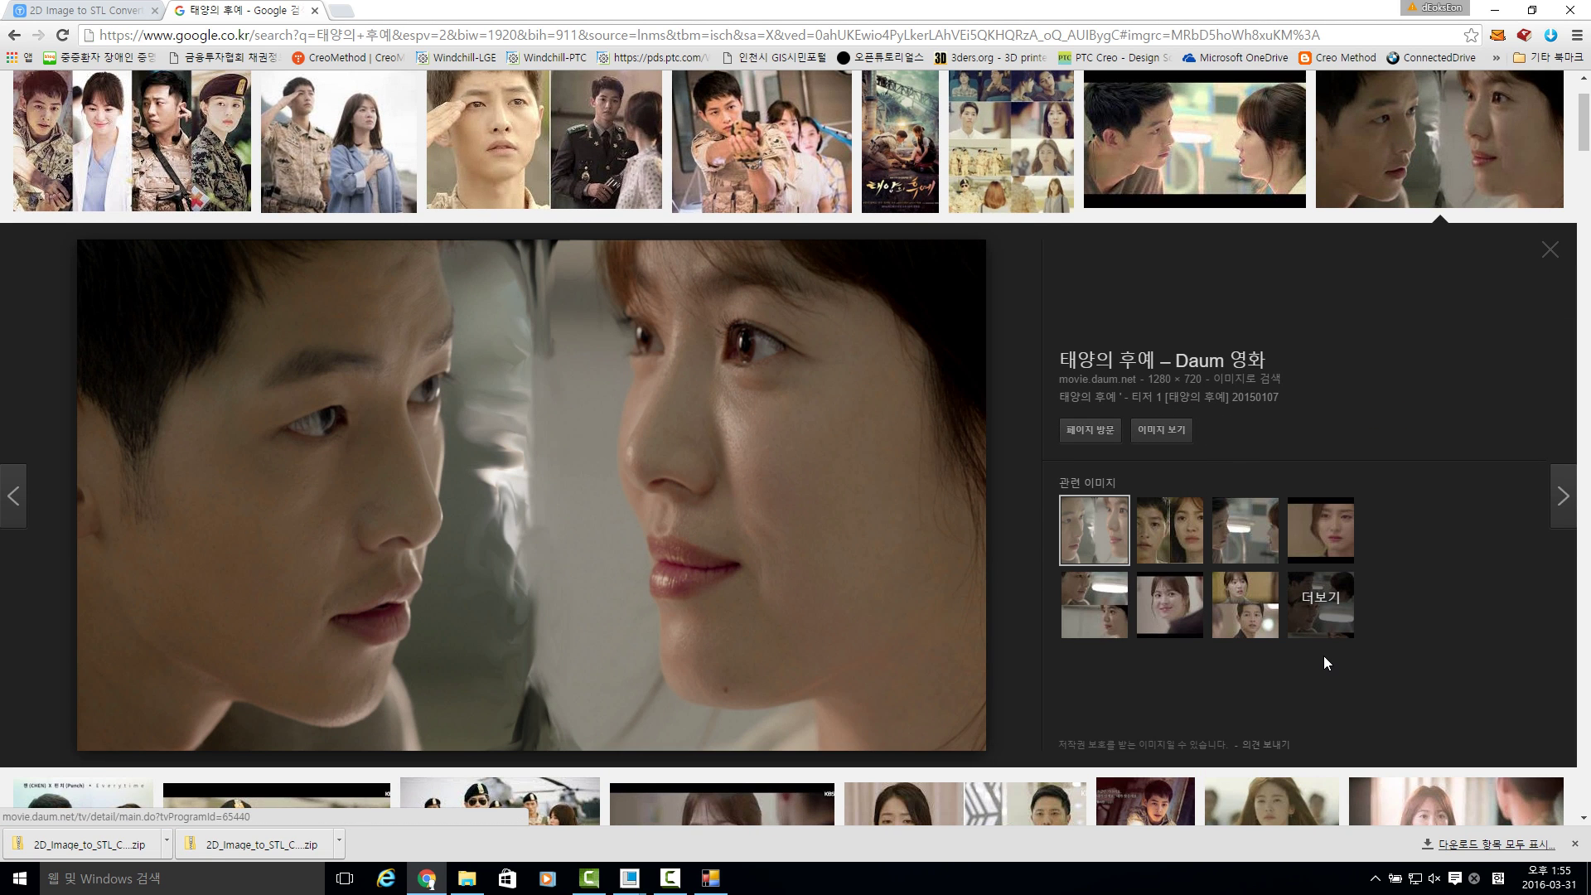
key("Print")
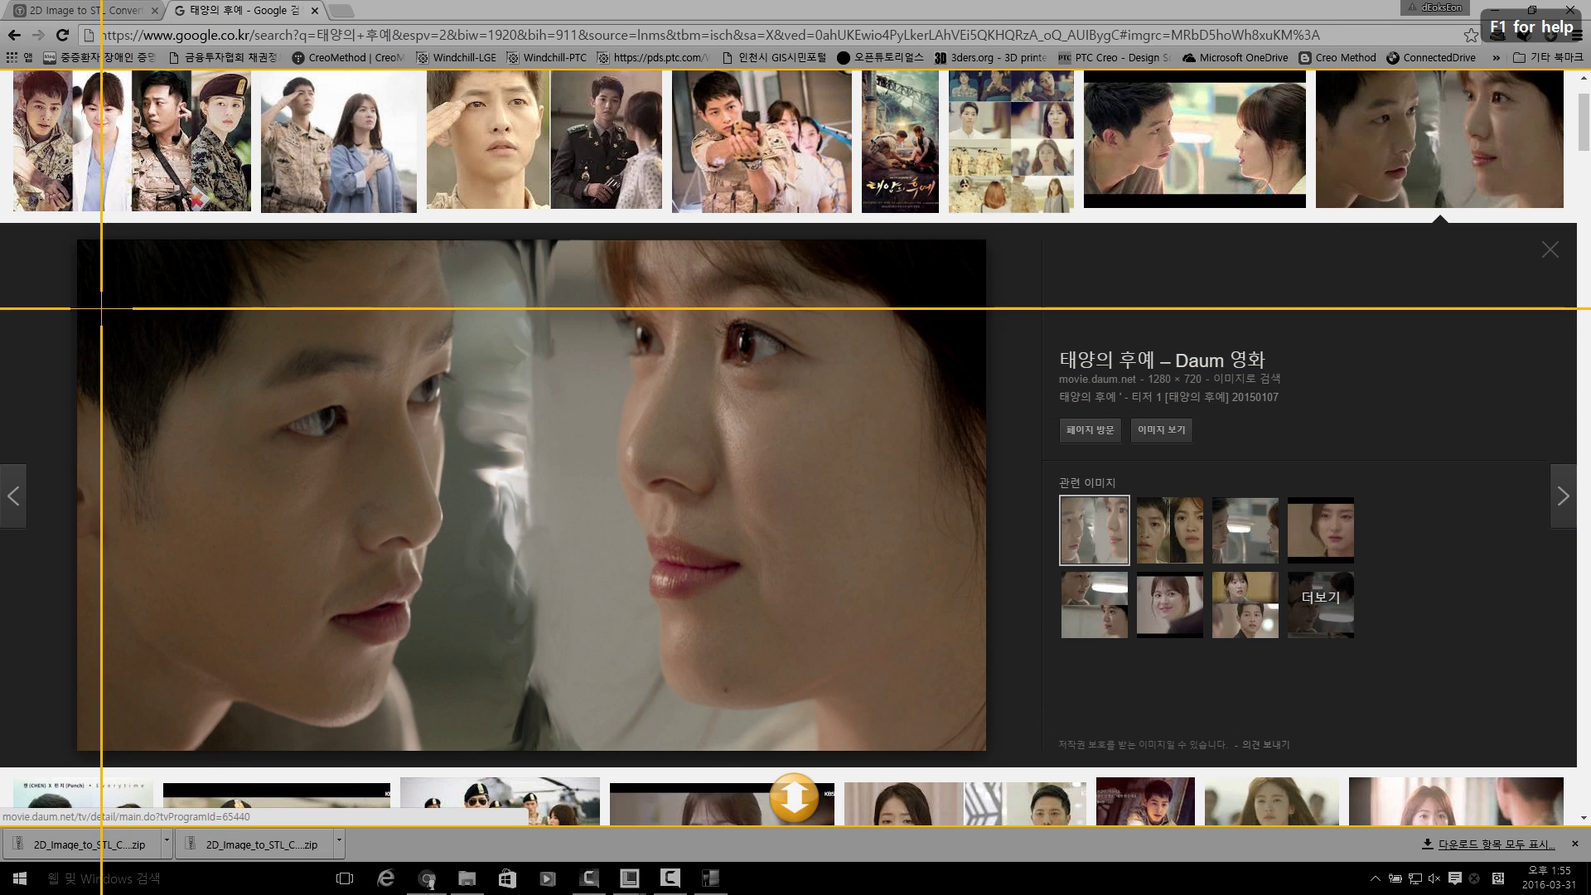
Step: Capture the two-face region and save it to the Desktop as 태양의 후예.jpg
mouse_move(86, 248)
left_mouse_down()
mouse_move(820, 627)
mouse_move(939, 752)
left_mouse_up()
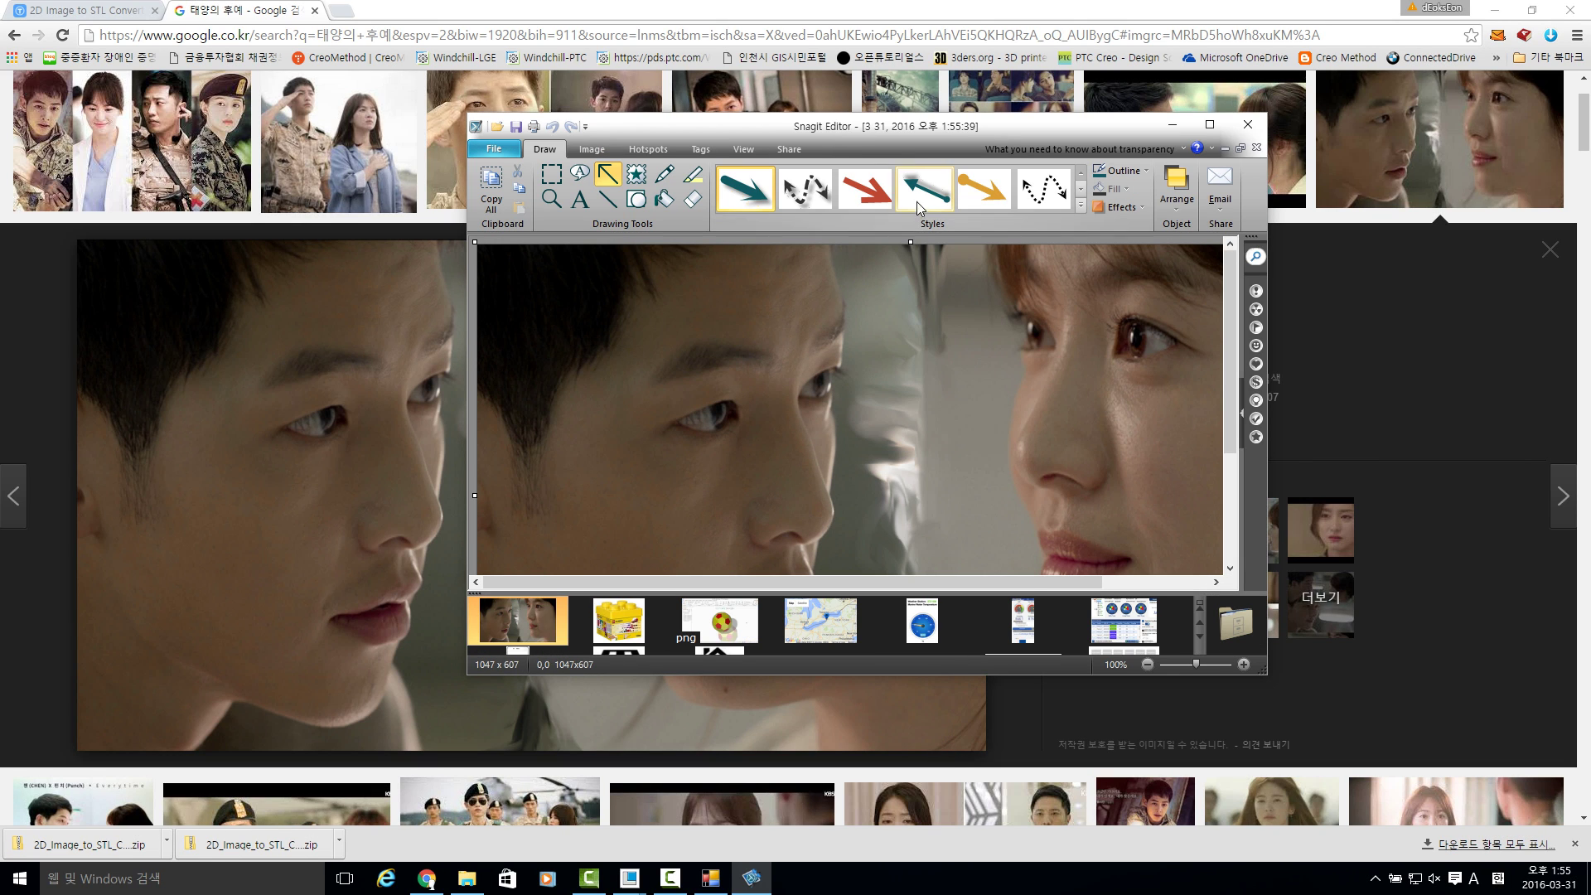
double_click(891, 128)
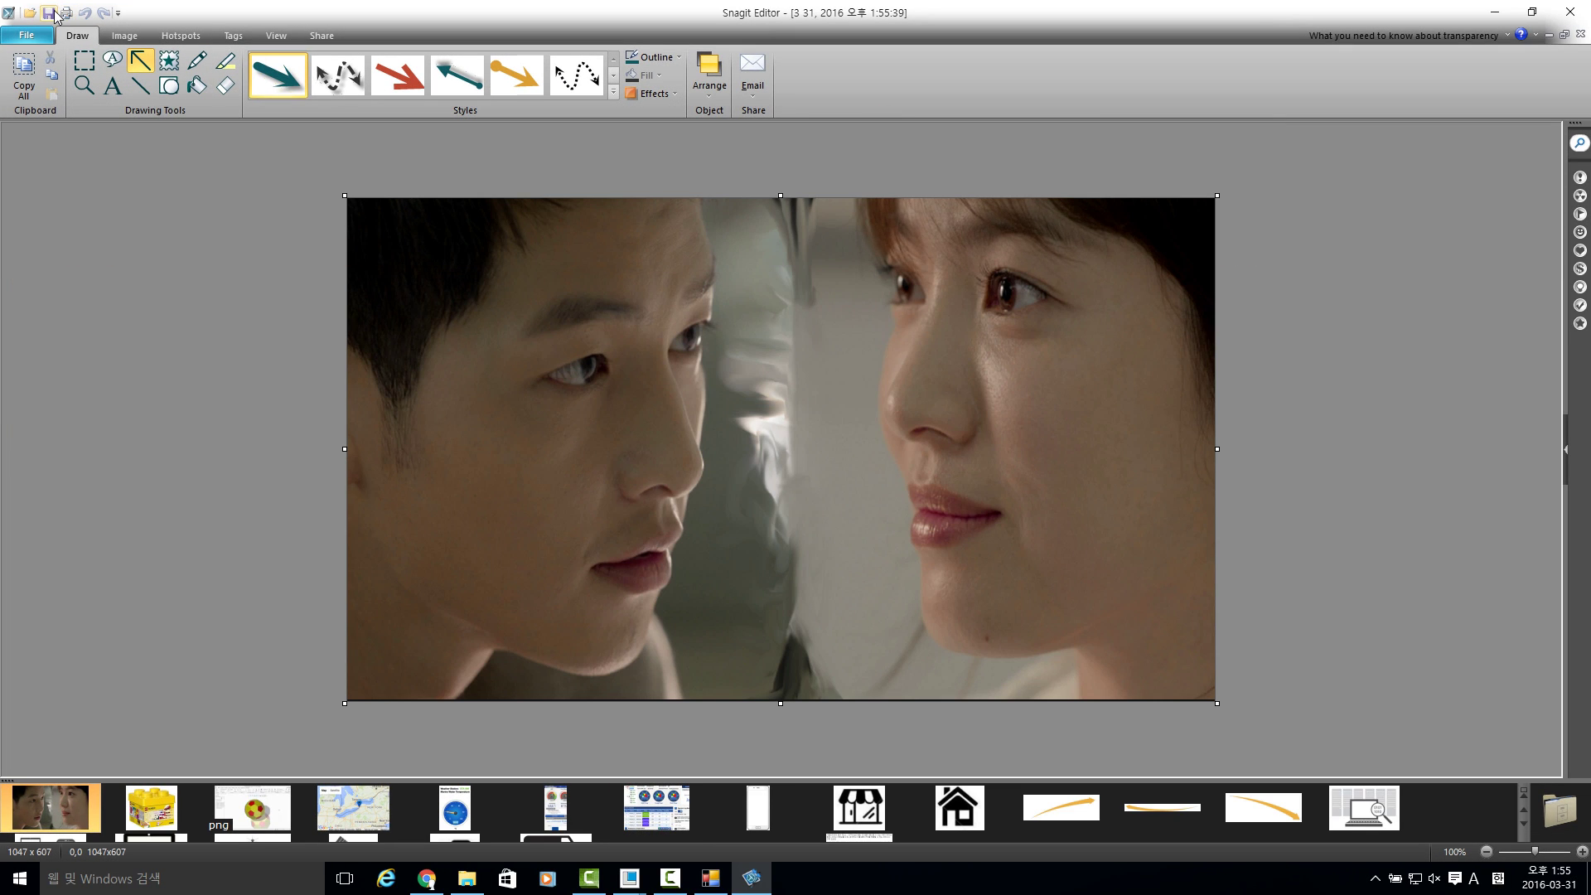
left_click(49, 14)
left_click(463, 381)
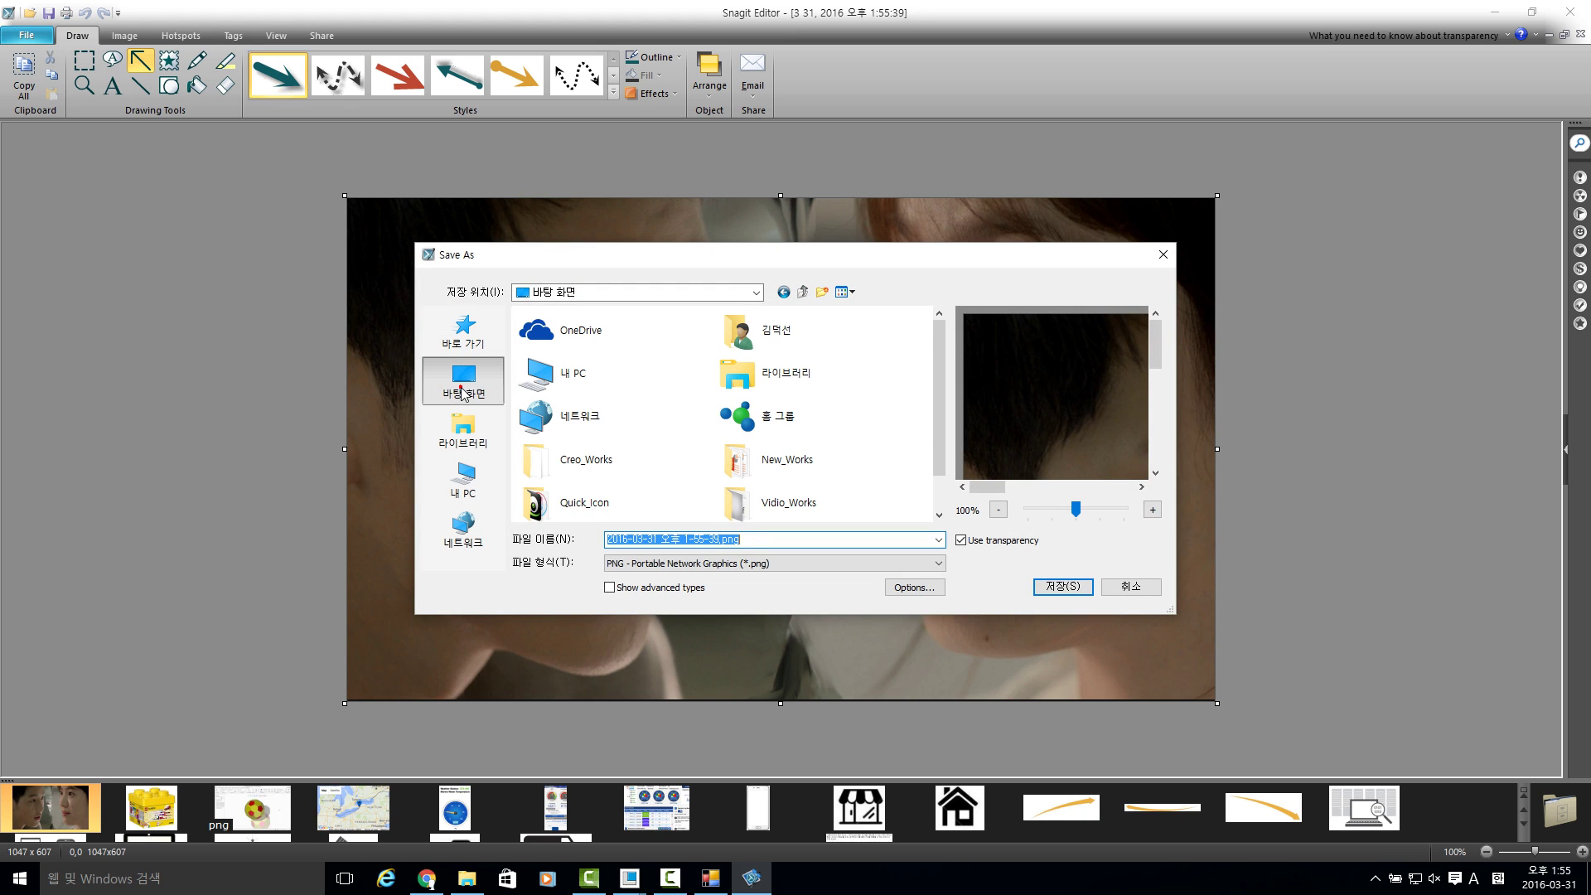
left_click_drag(754, 541, 558, 540)
type("xo")
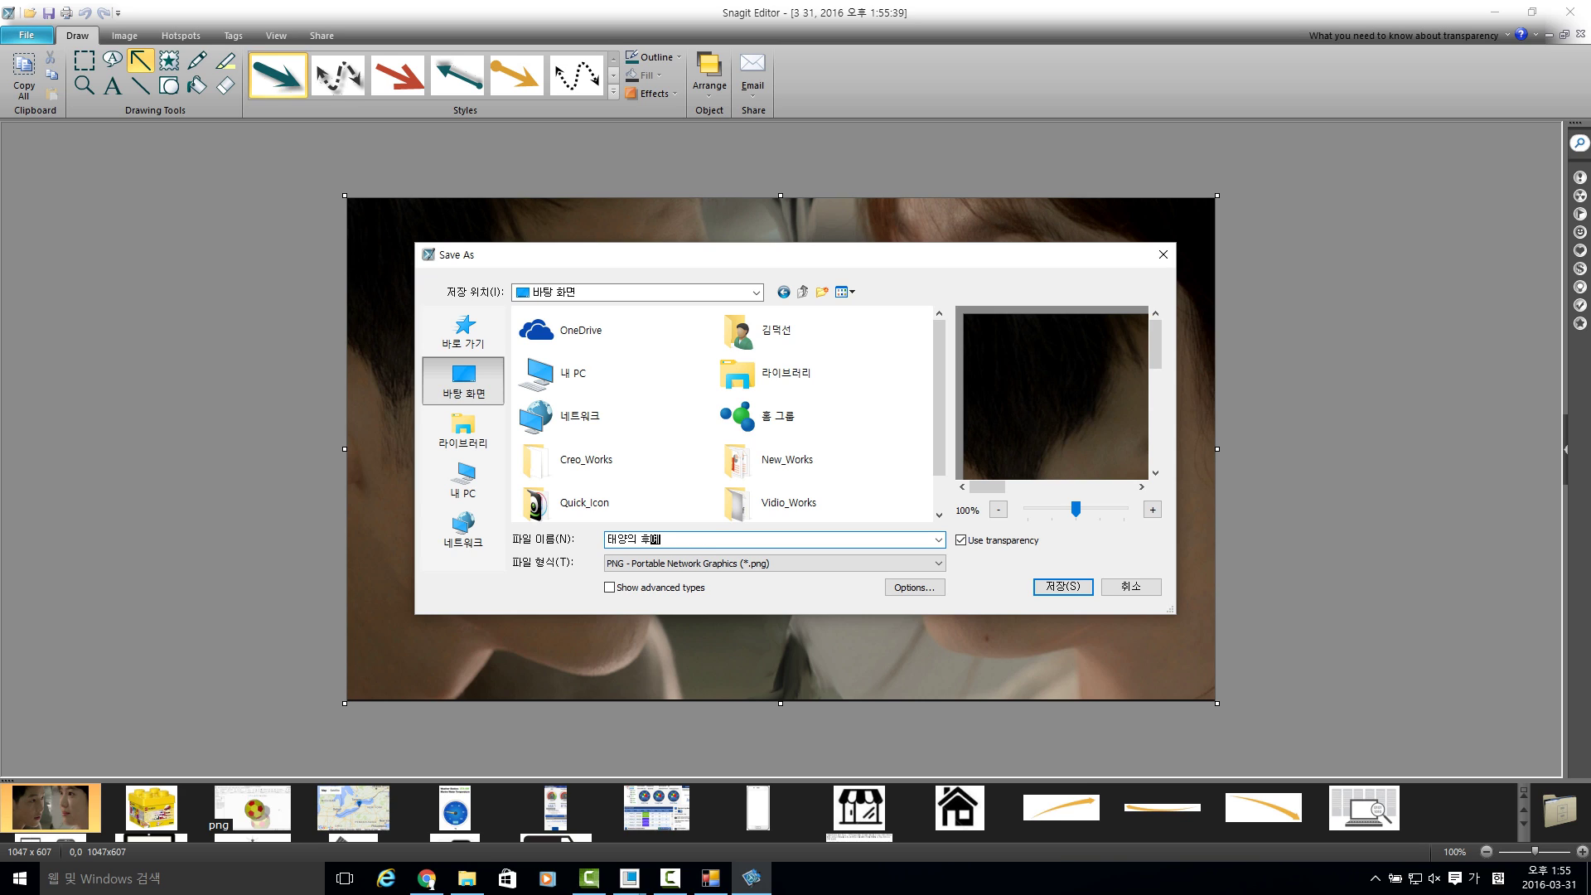
left_click(853, 560)
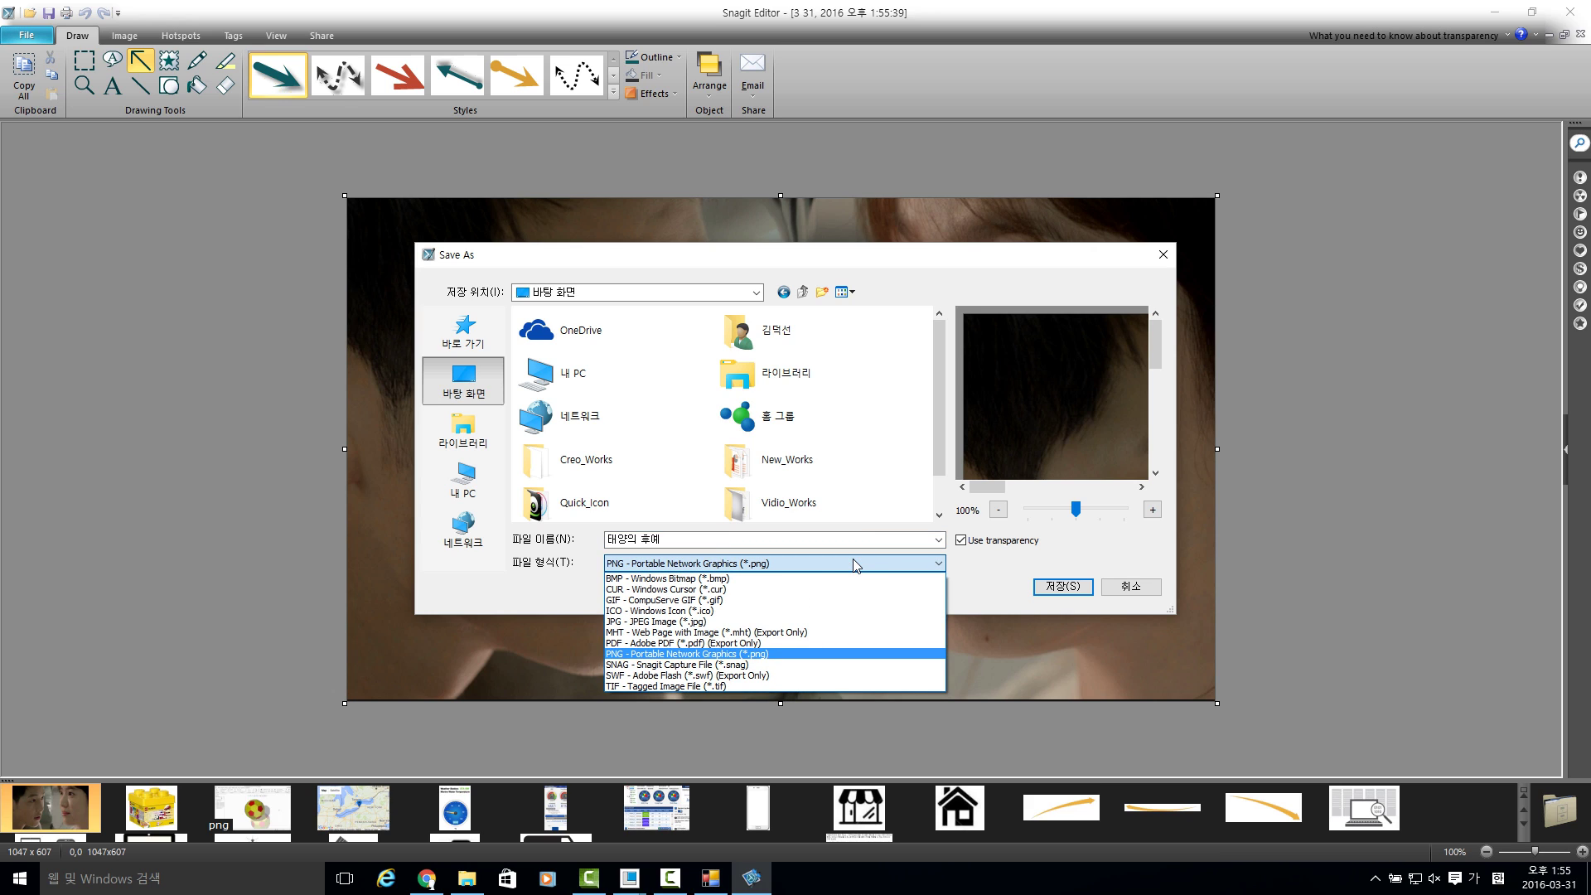
left_click(812, 622)
left_click(1070, 587)
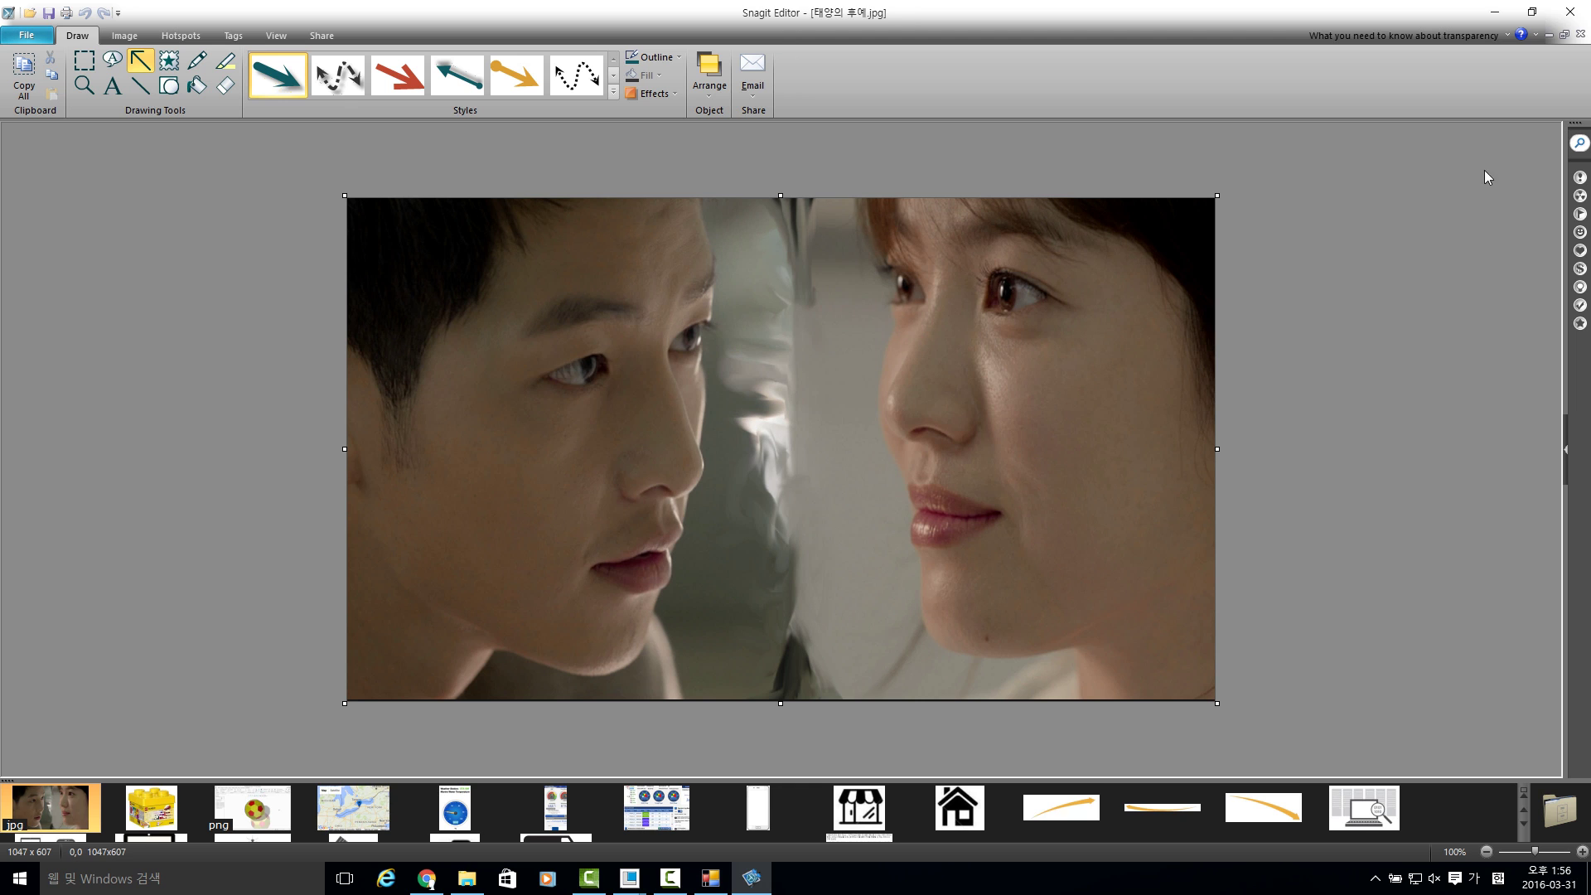
left_click(1494, 12)
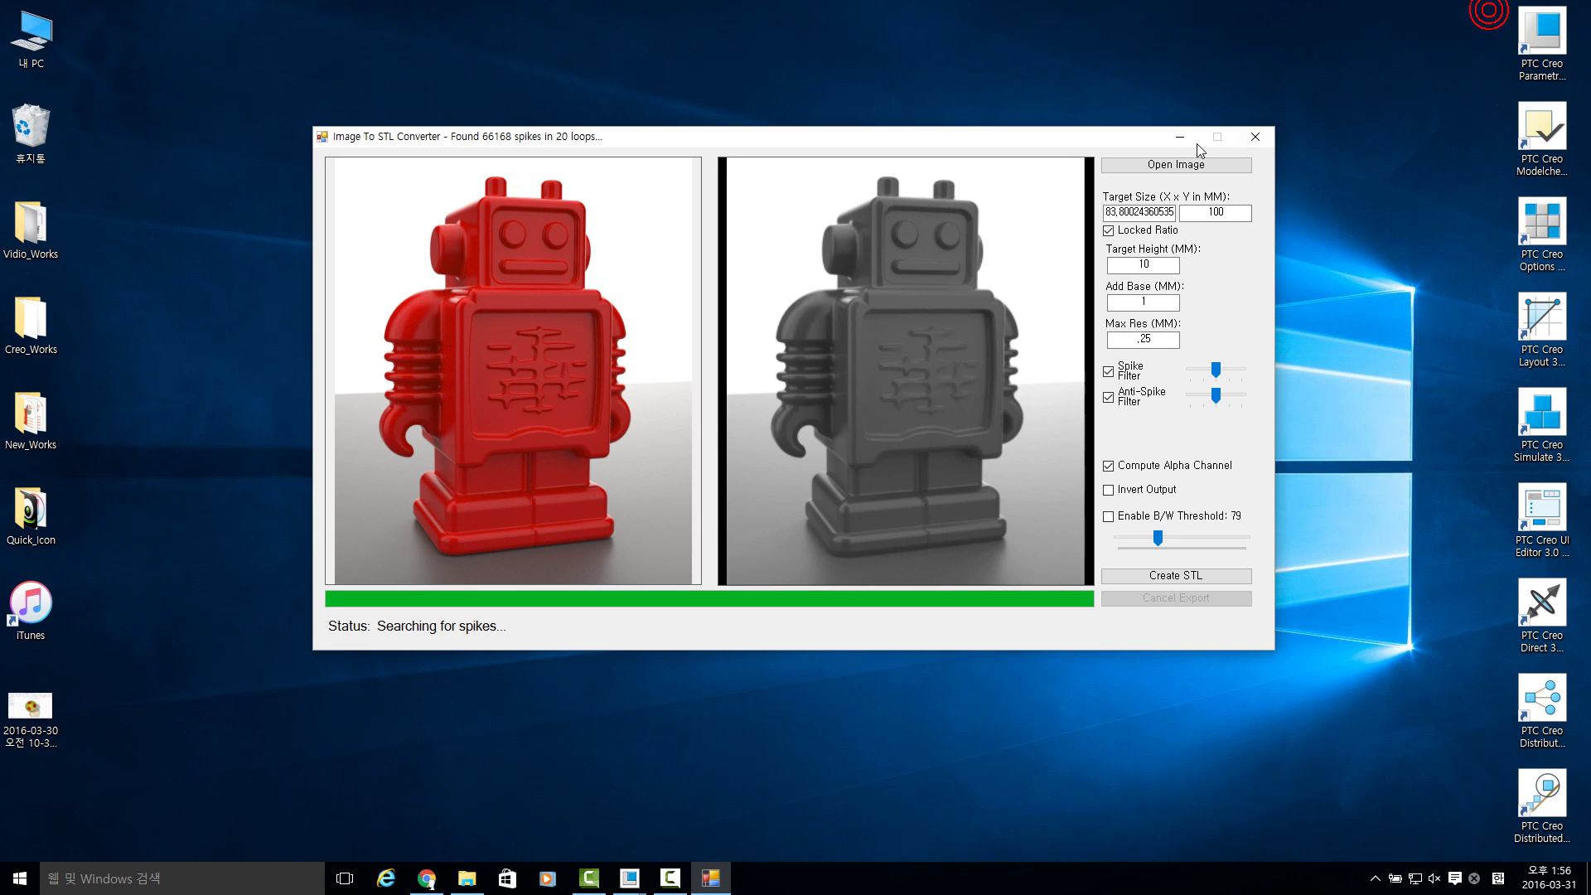
Step: Open 태양의 후예.jpg from the Desktop in the converter, giving an 84 × 48.699 mm preview
left_click_drag(1196, 142, 1191, 142)
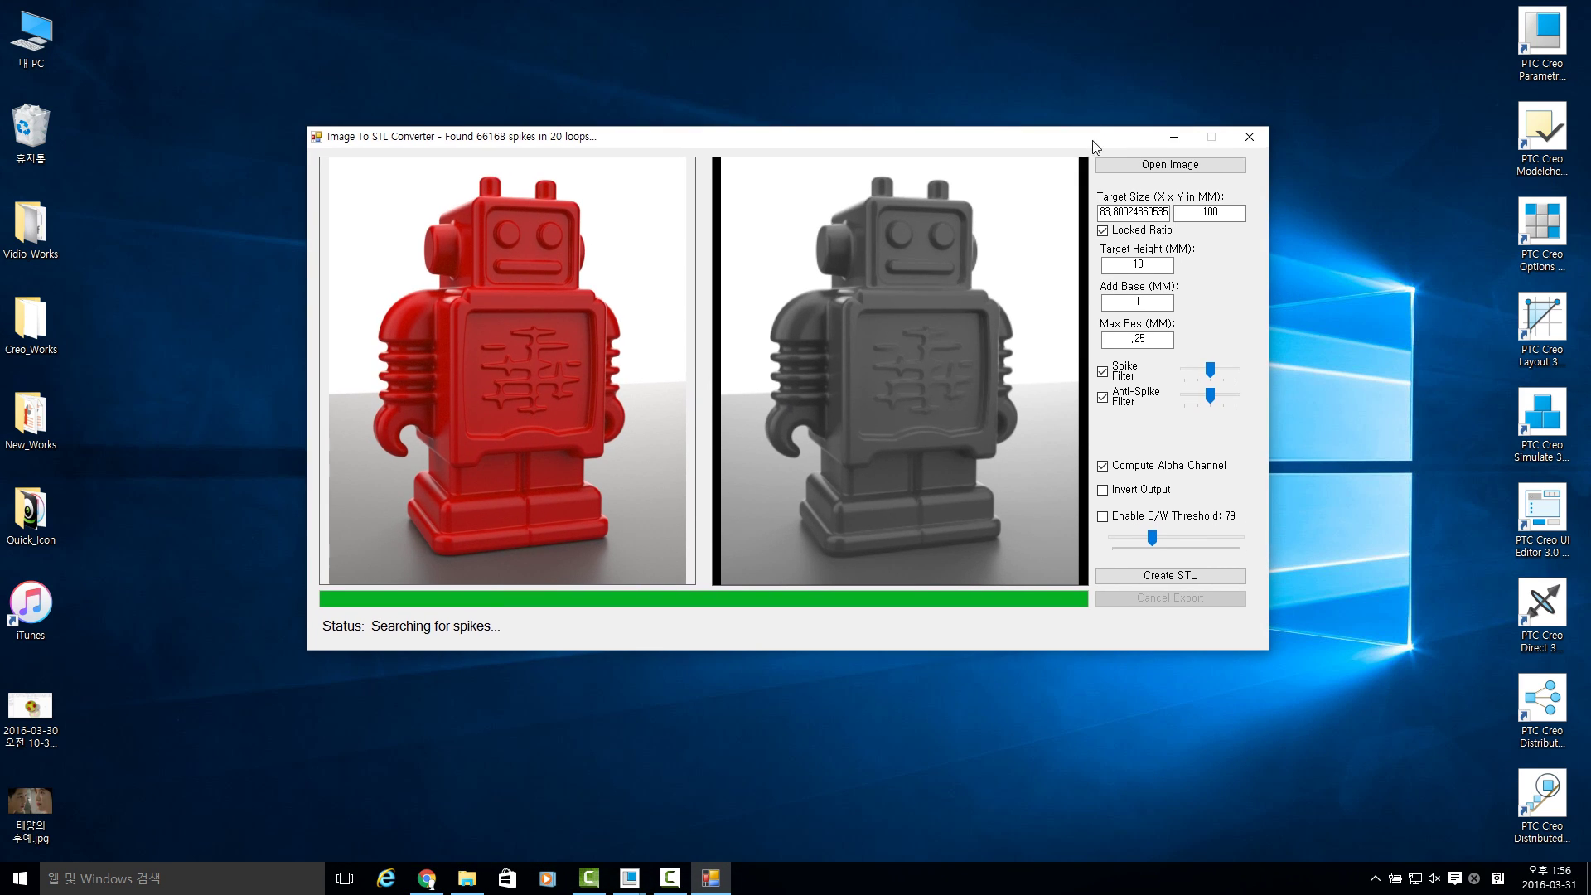
left_click(1156, 166)
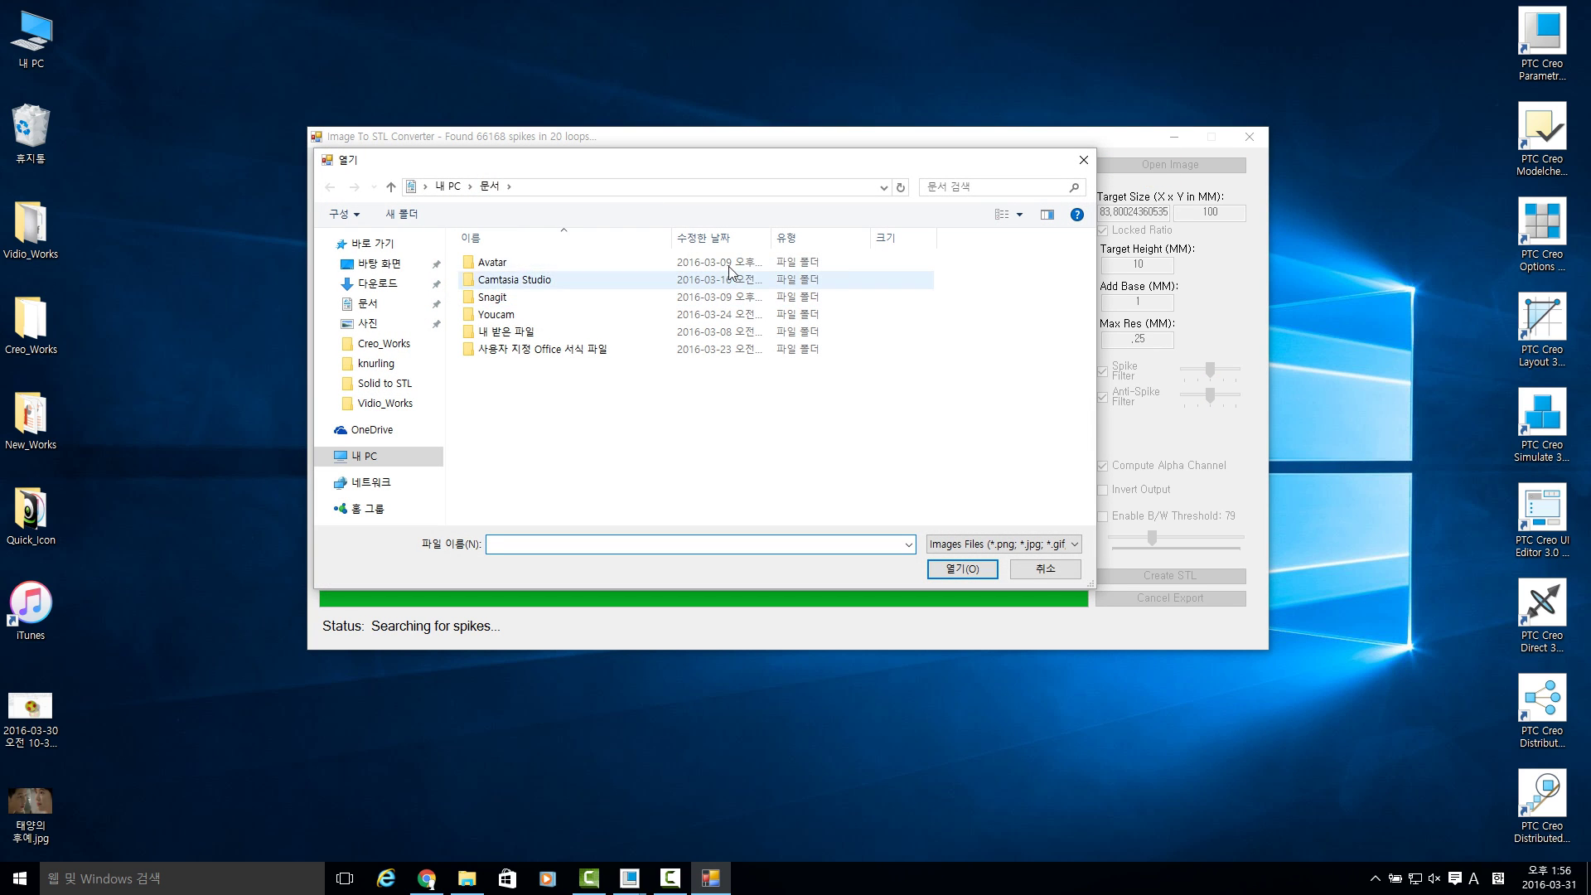
left_click(393, 271)
double_click(980, 288)
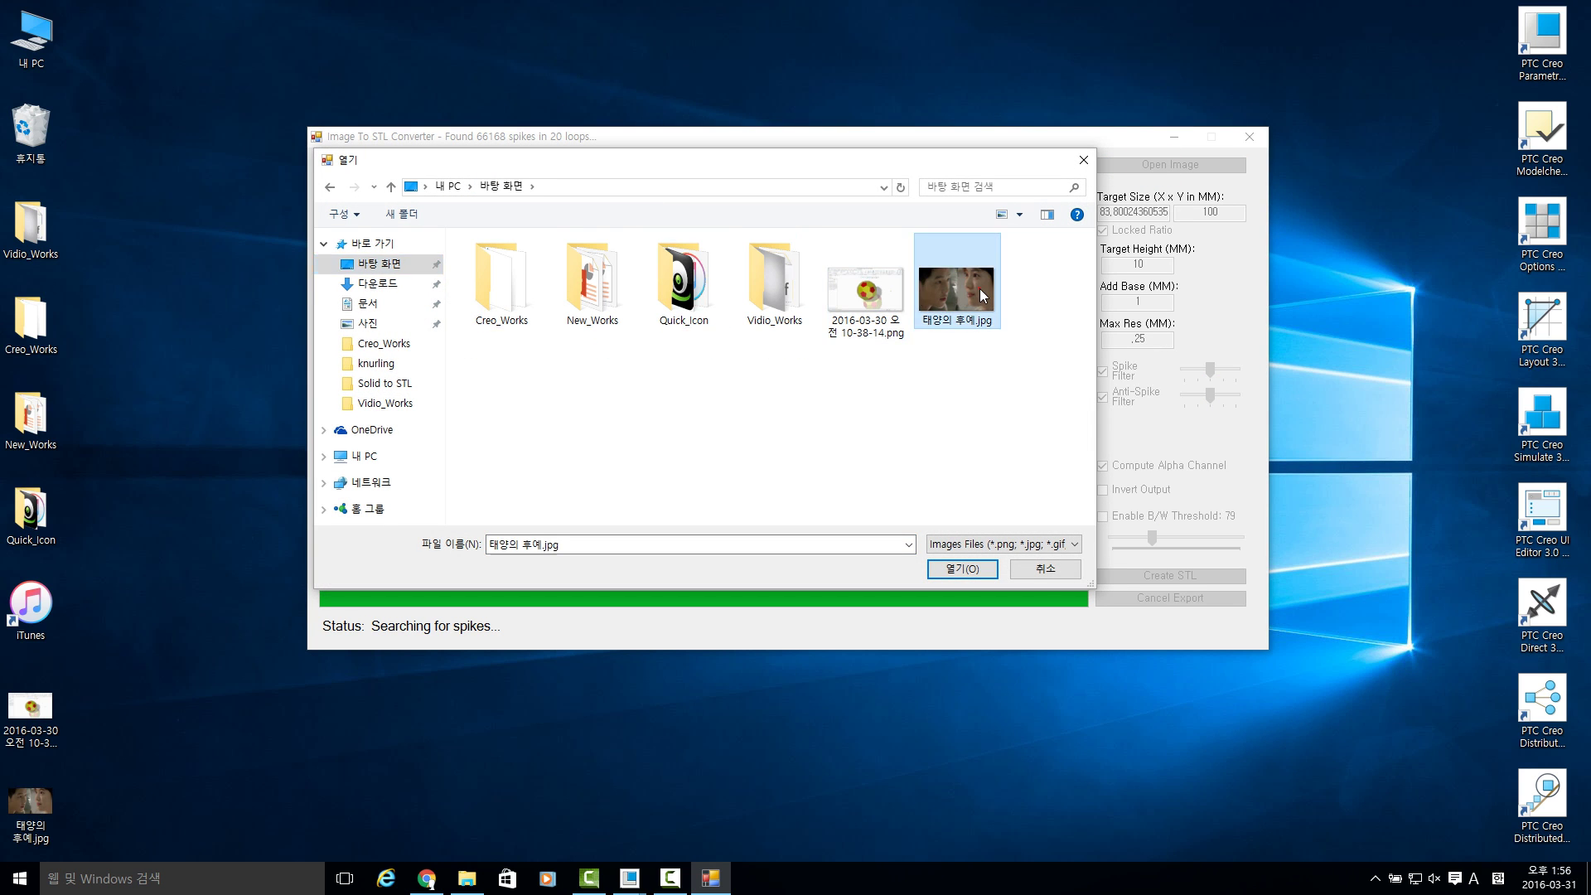
left_click_drag(798, 138, 761, 116)
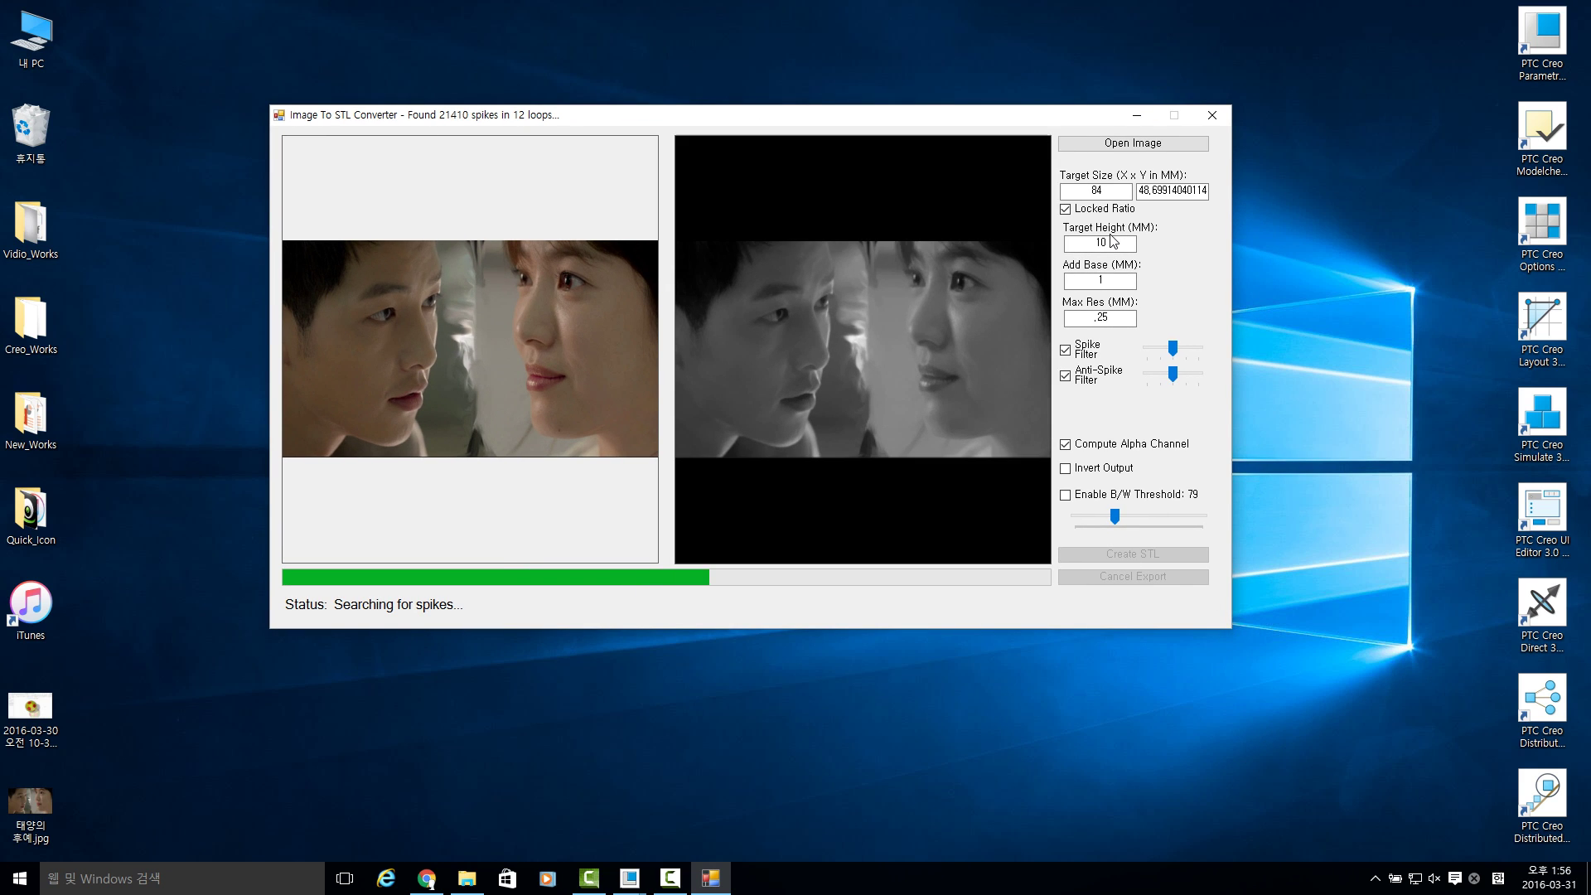
left_click_drag(1104, 189, 1074, 184)
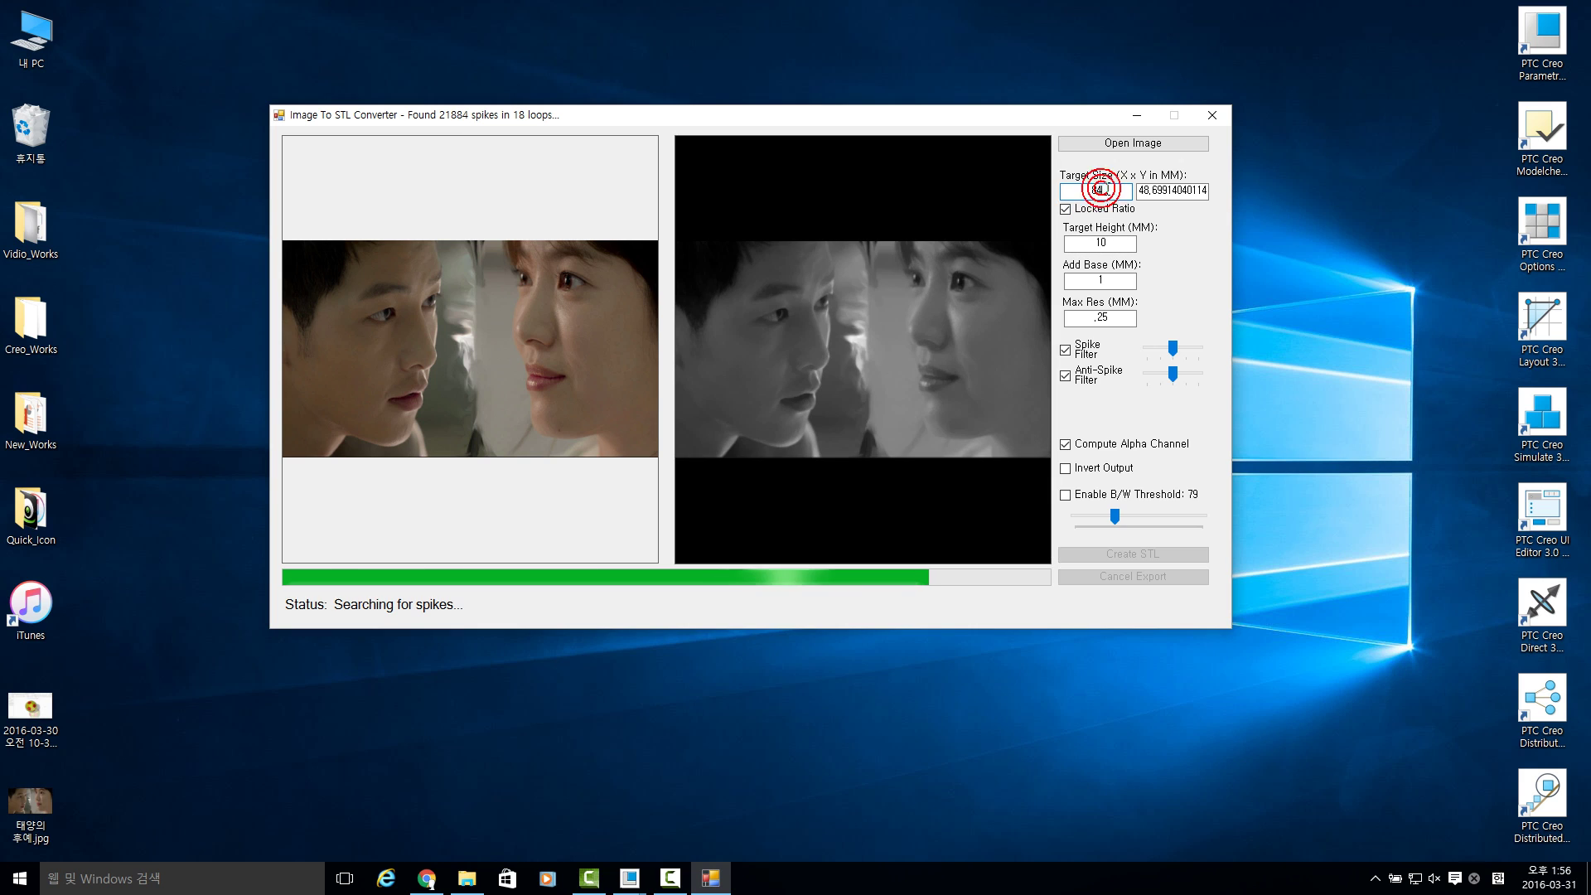
Step: Set target size X 100, Y 60 with Locked Ratio off, and target height 5
type("100")
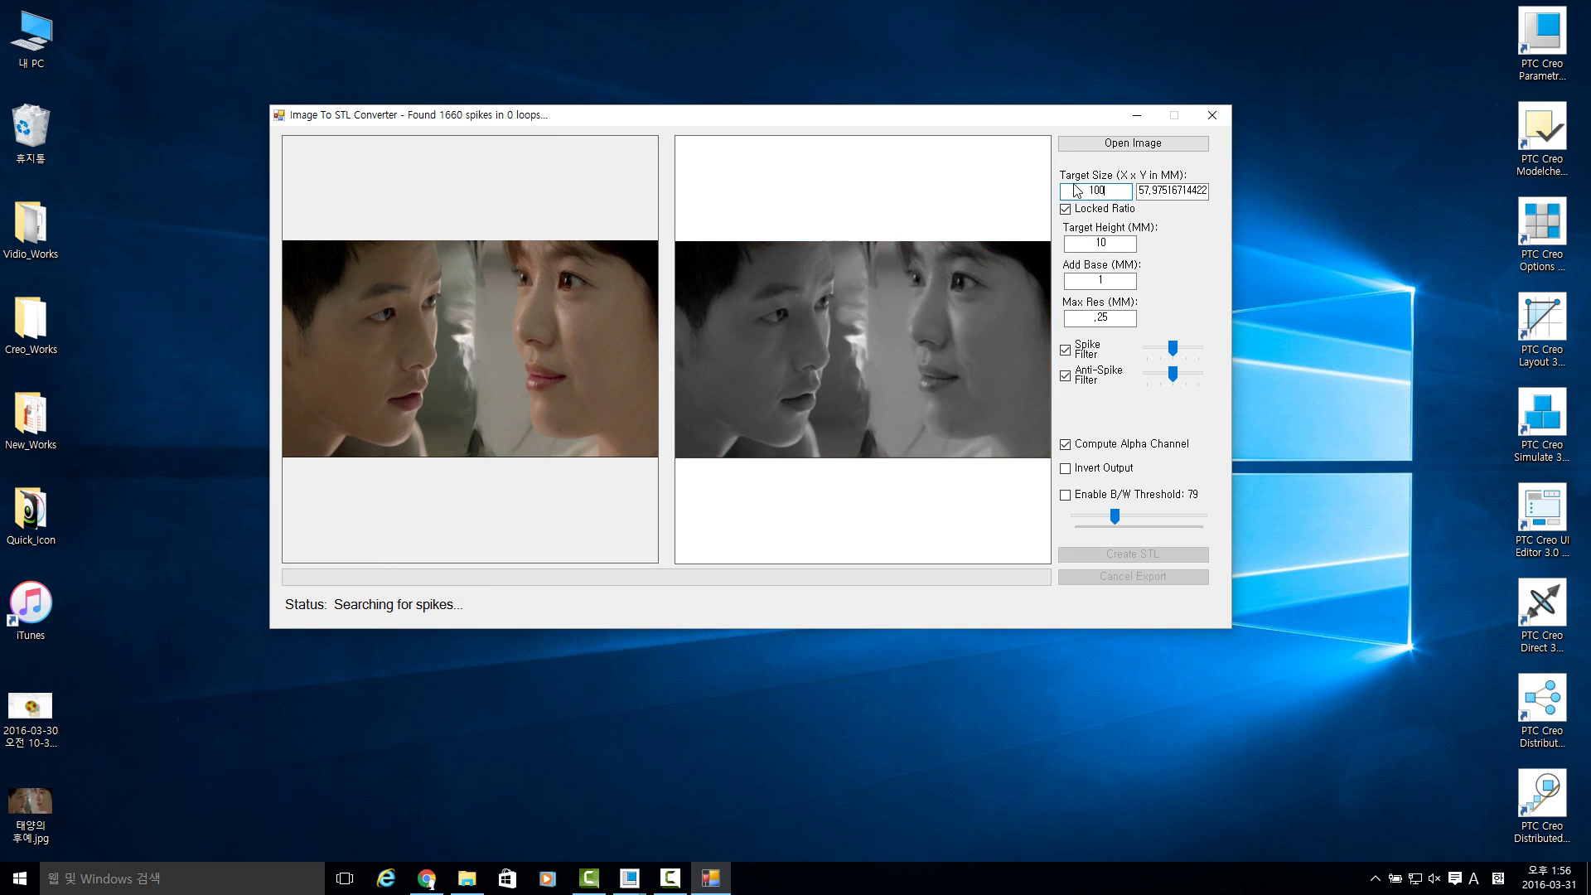
left_click(1066, 209)
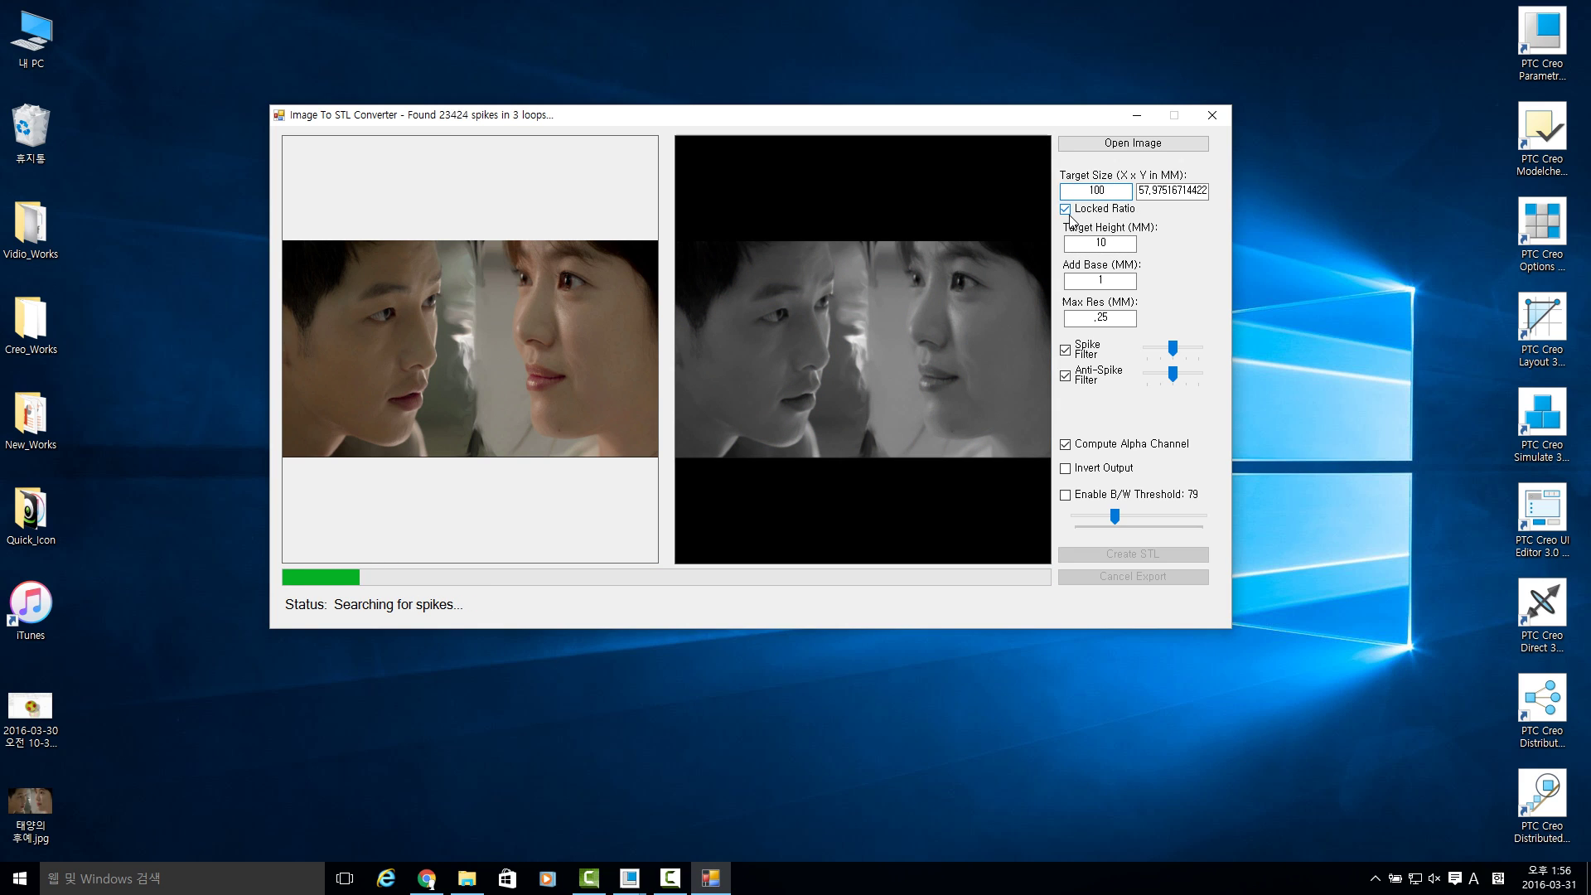
double_click(1159, 190)
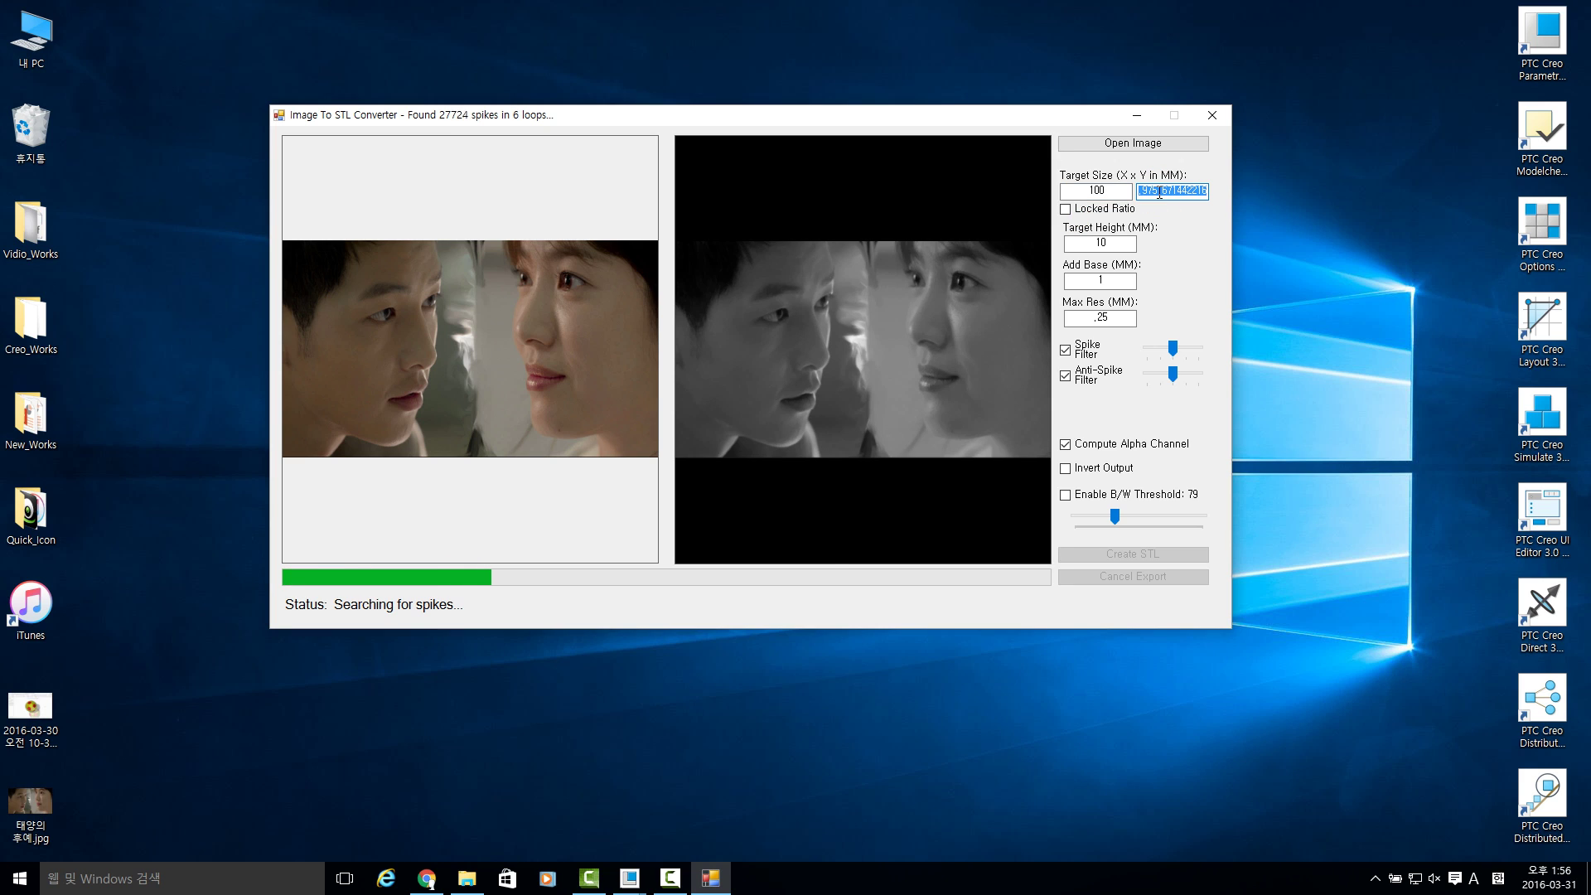
type("60")
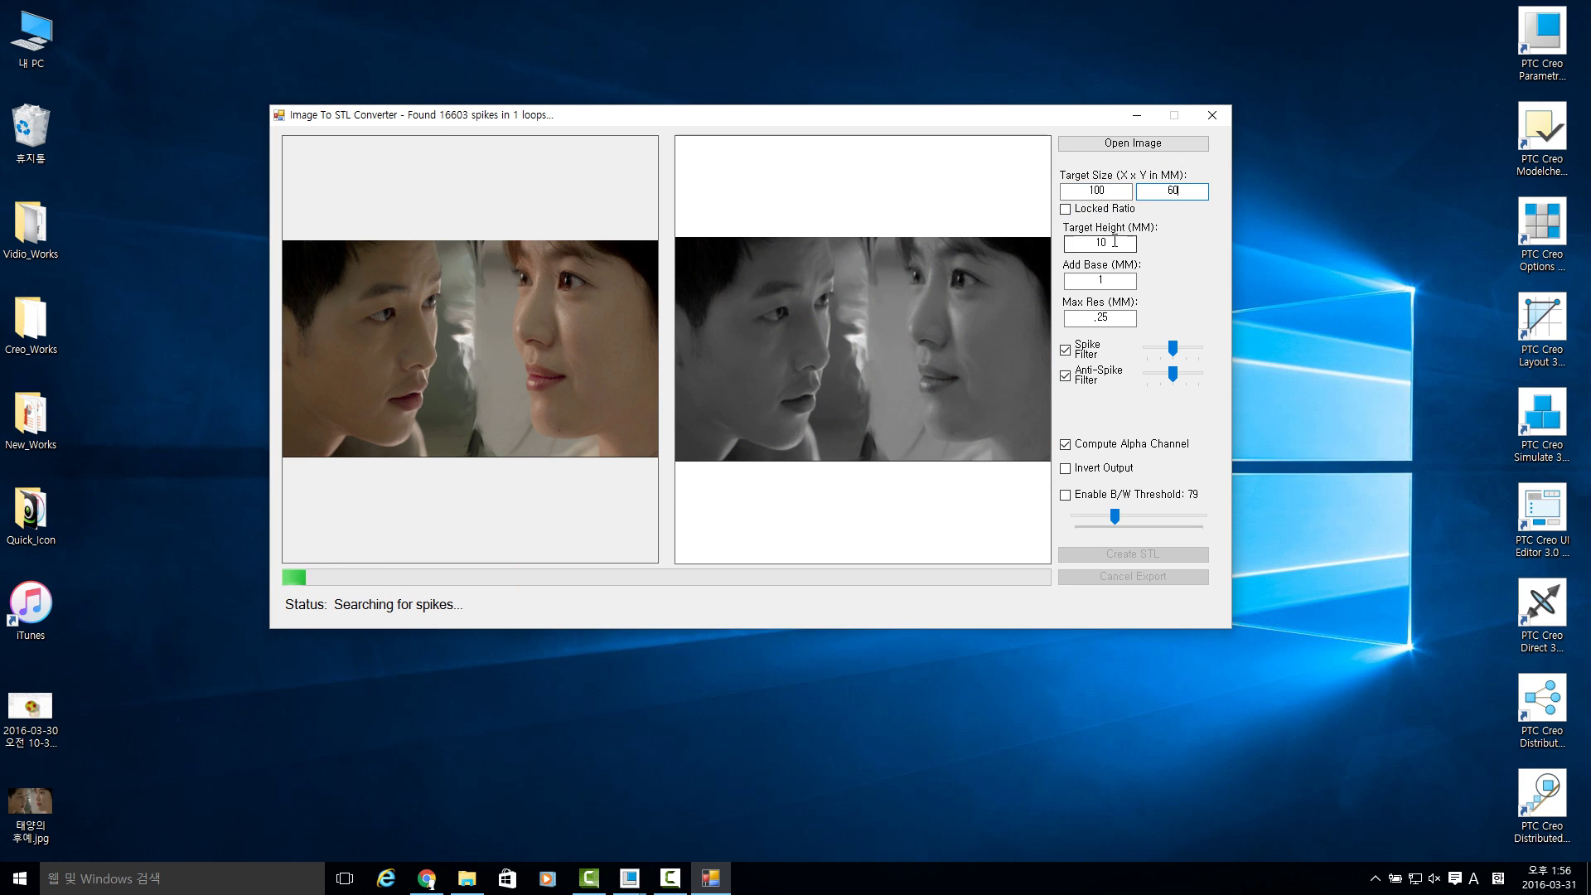
double_click(1087, 241)
type("5")
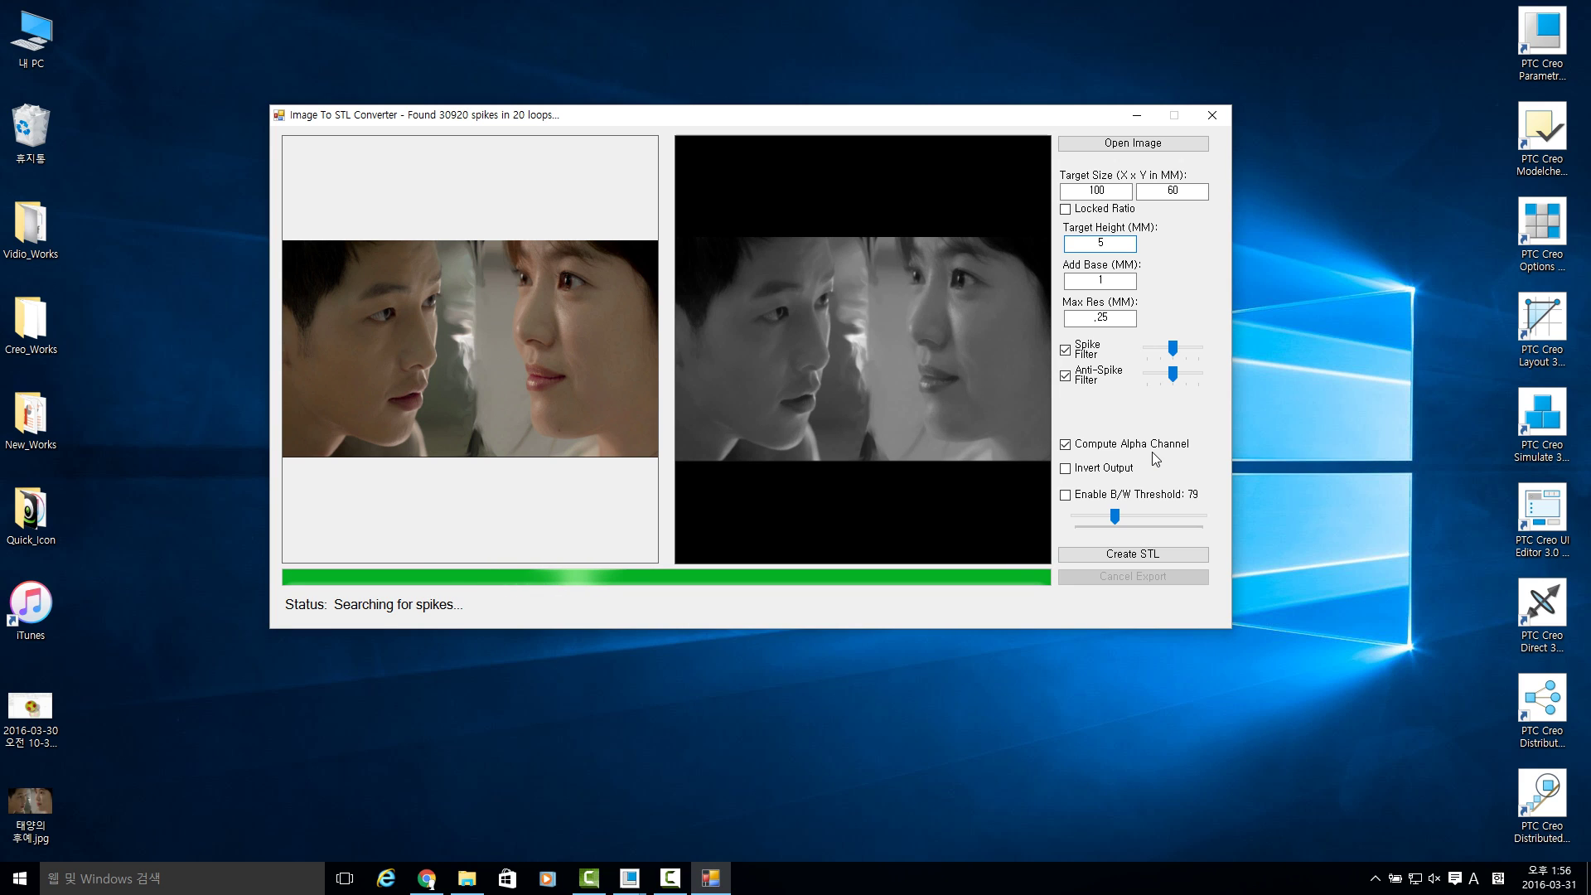
Step: Save the relief as 2d_test.stl on the Desktop and minimize the converter
left_click(1130, 560)
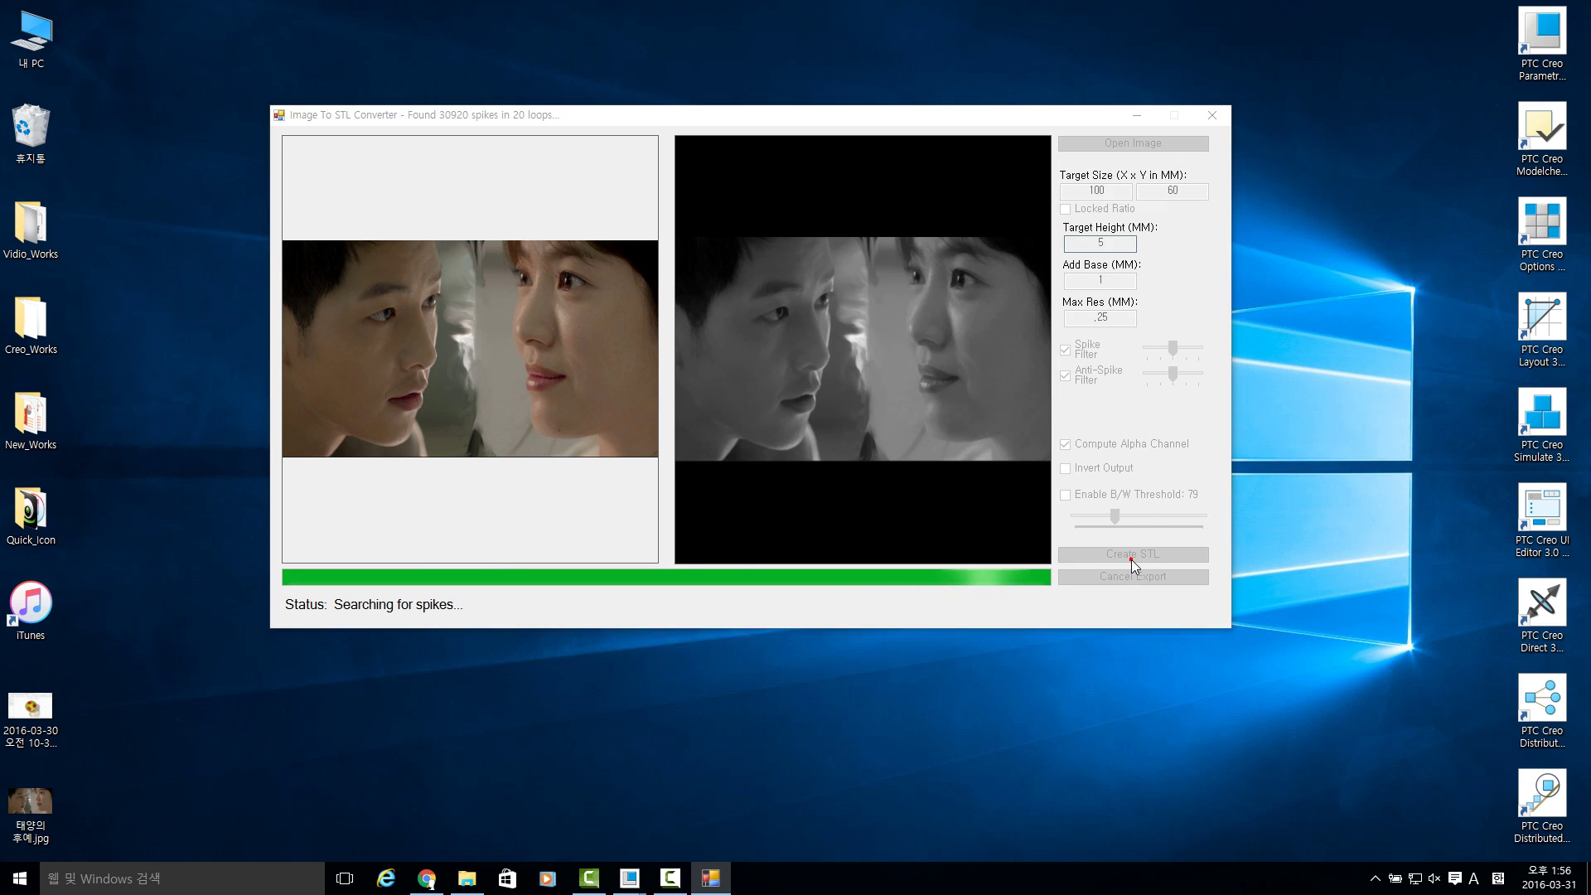
left_click(335, 249)
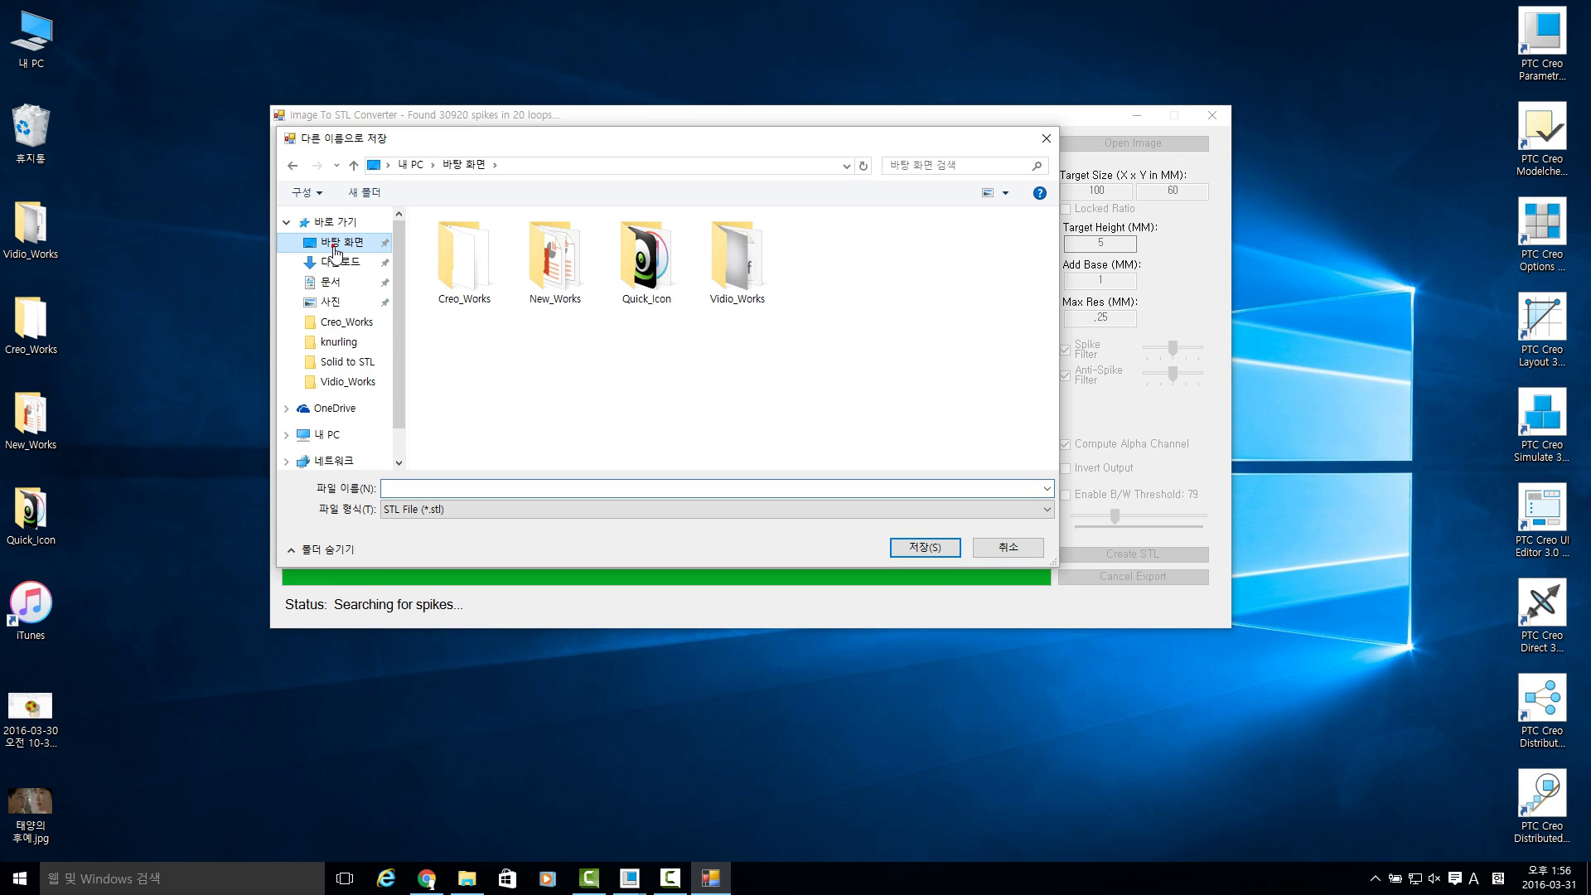
left_click(423, 487)
type("2d_test")
left_click(926, 547)
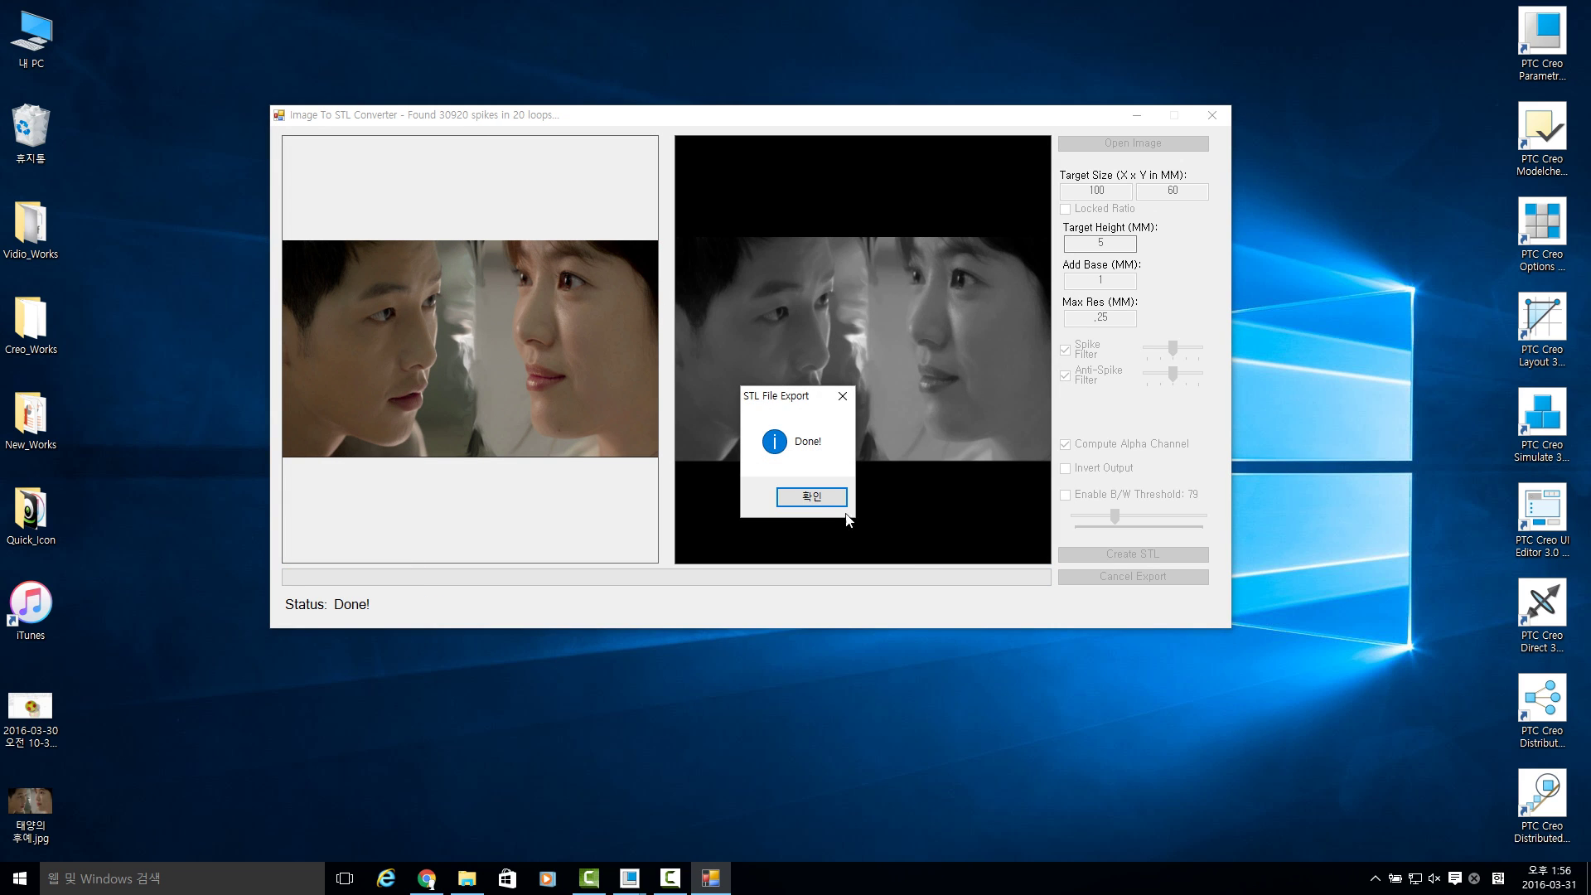
left_click(812, 497)
left_click(1134, 116)
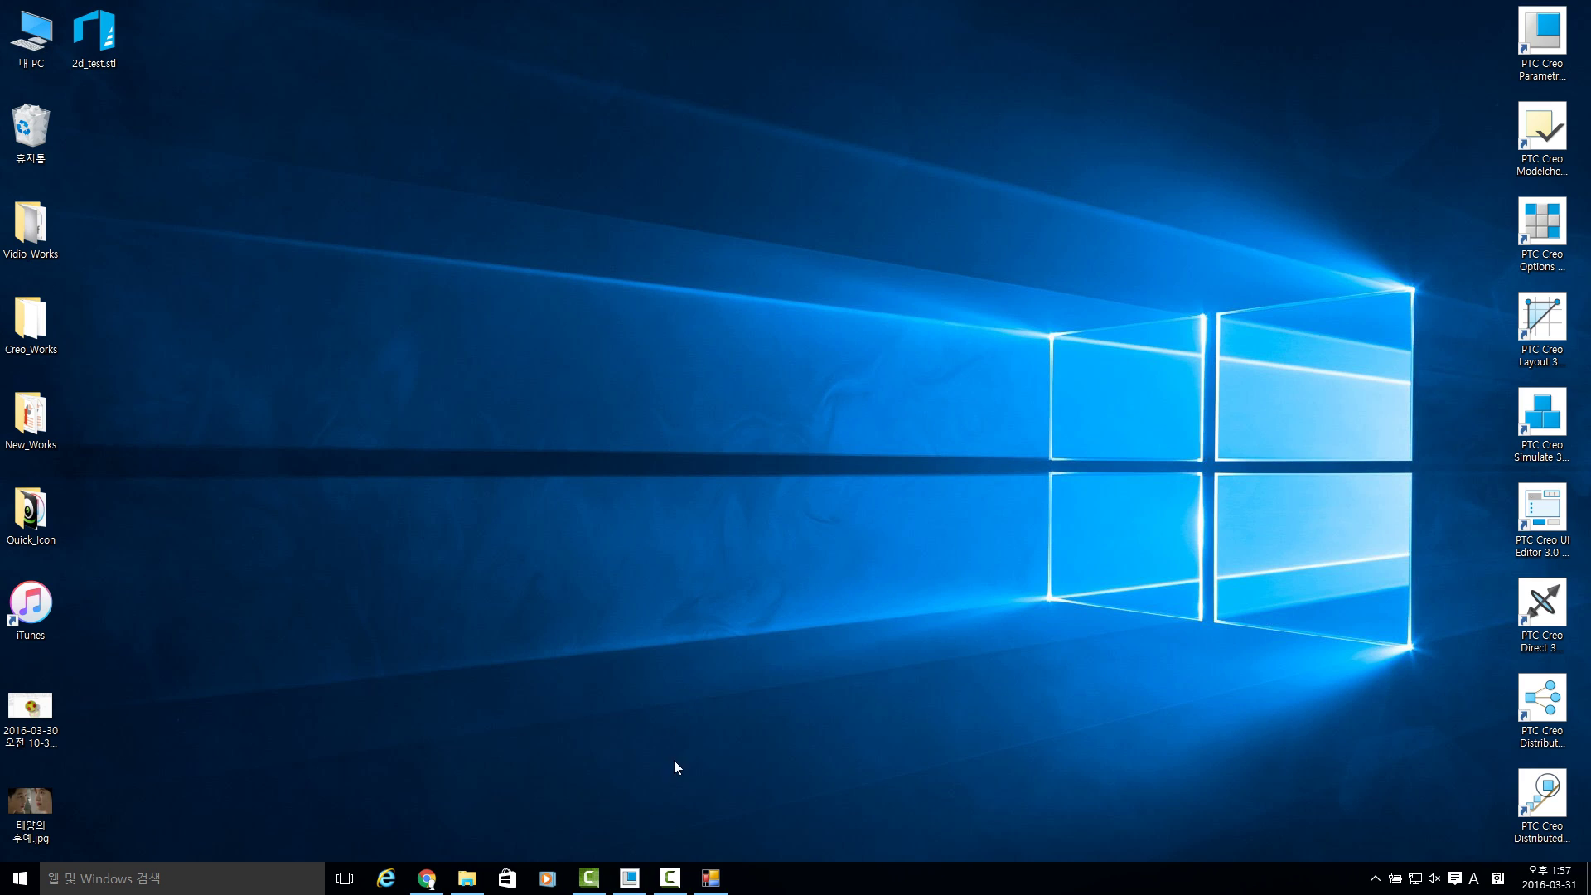
Step: Open Desktop 2d_test.stl in Creo with all file types shown, importing it as part 2D_TEST
left_click(629, 878)
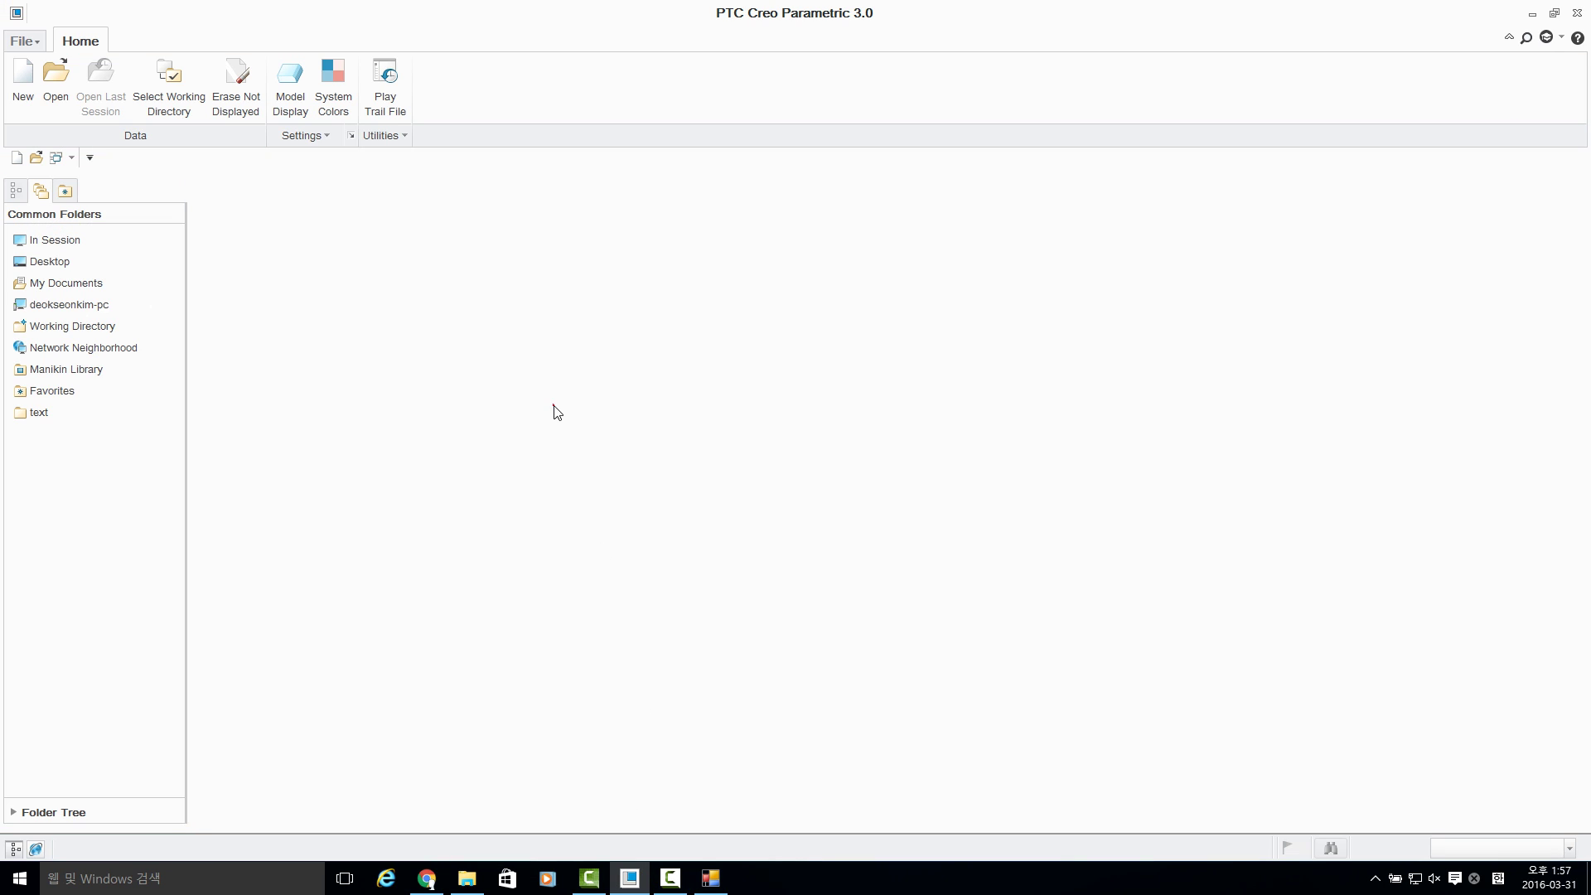
left_click(48, 77)
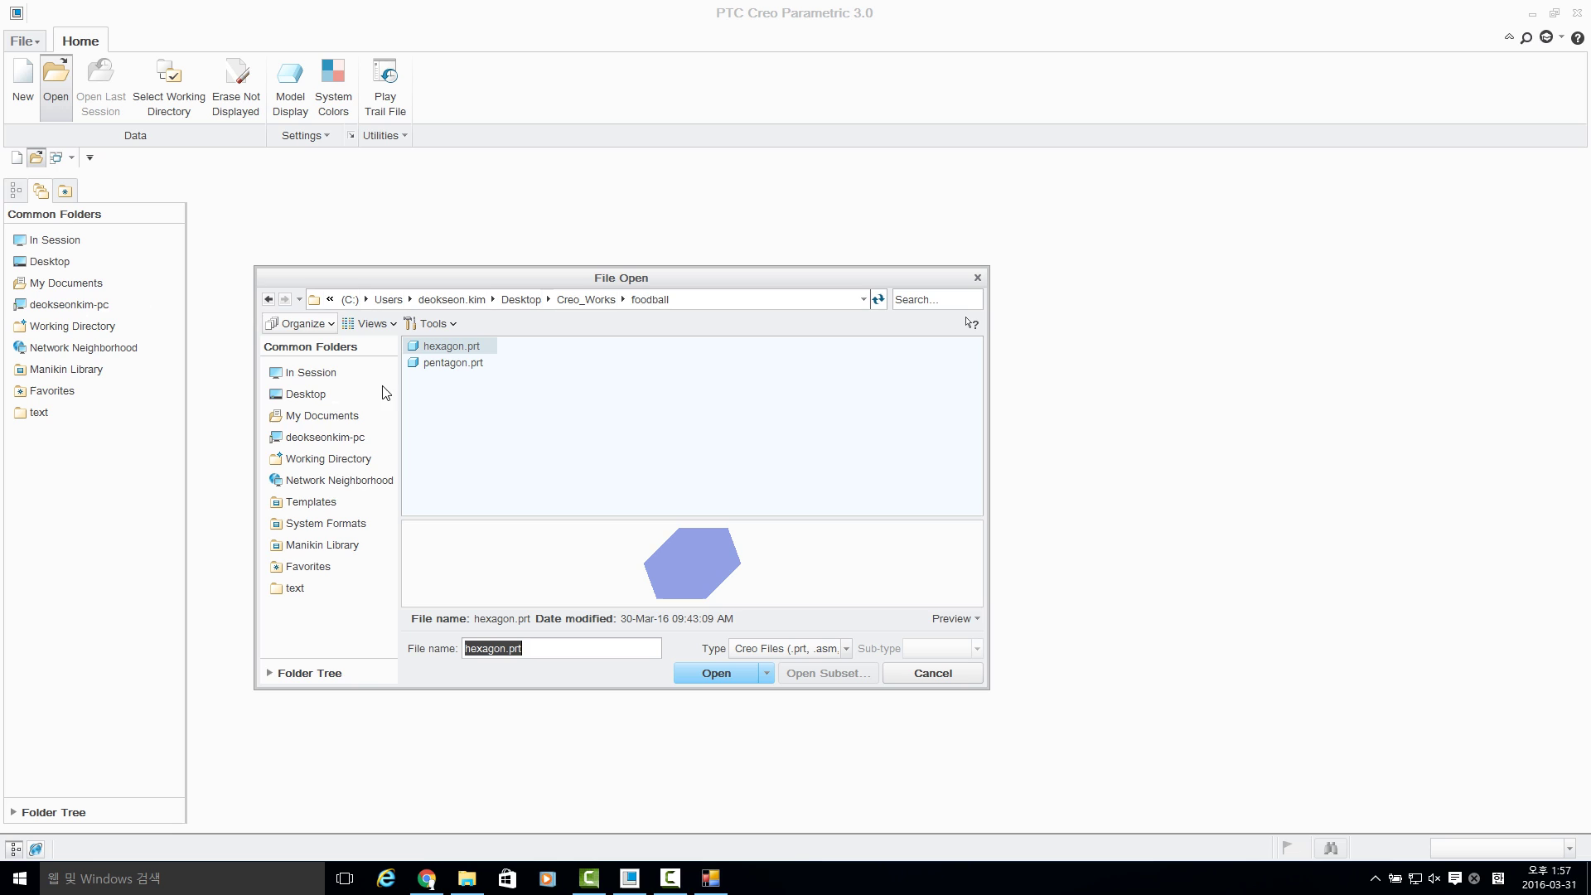
left_click(323, 394)
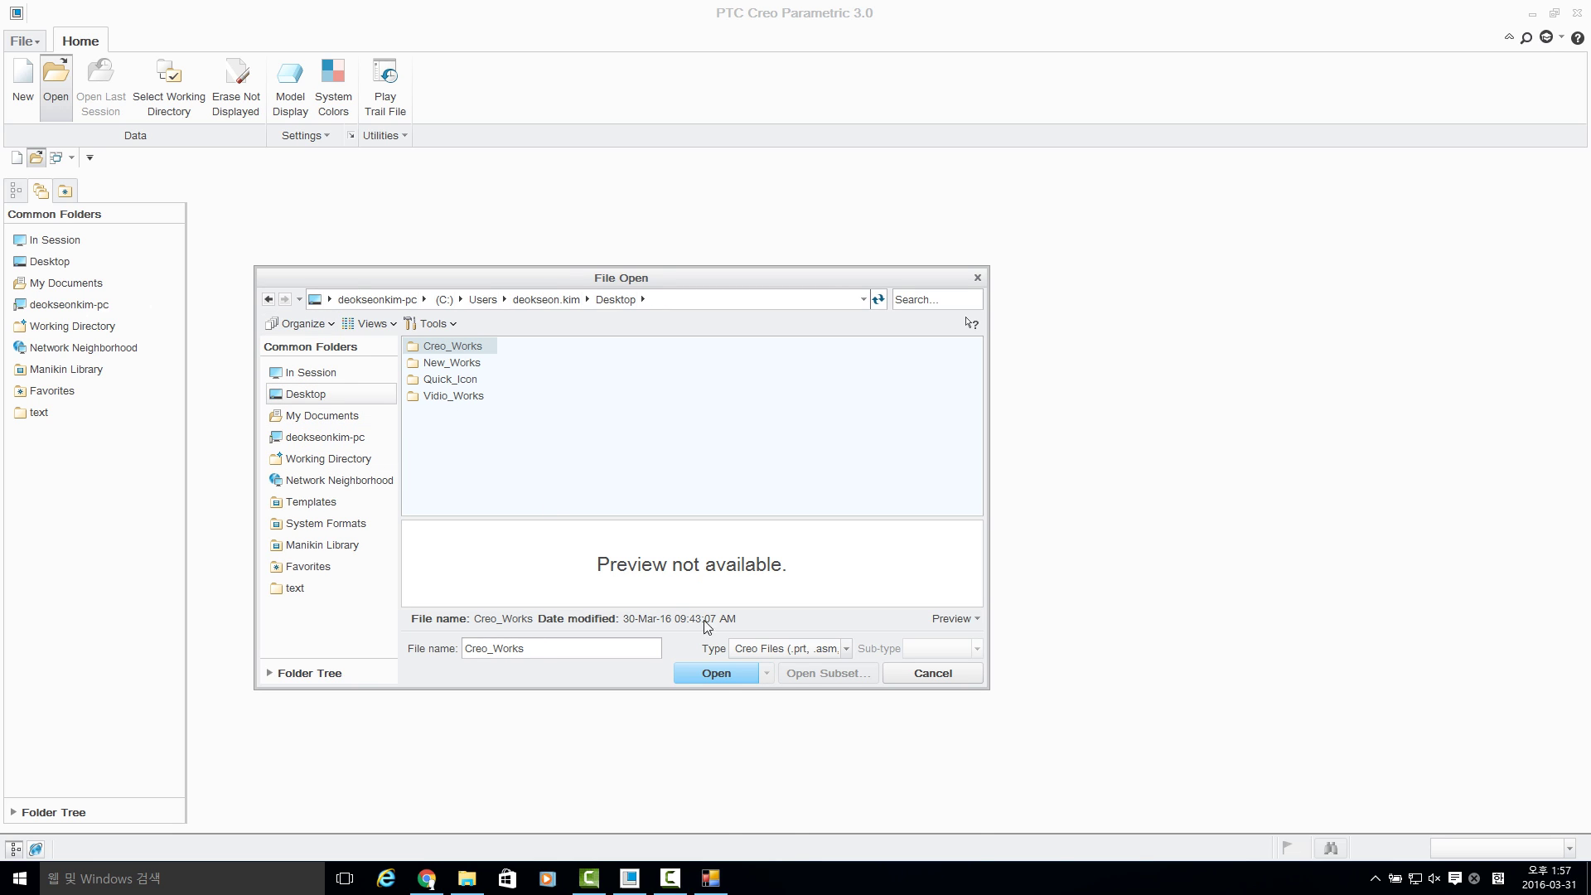
left_click(772, 647)
scroll(778, 671, "up", 2)
left_click(777, 674)
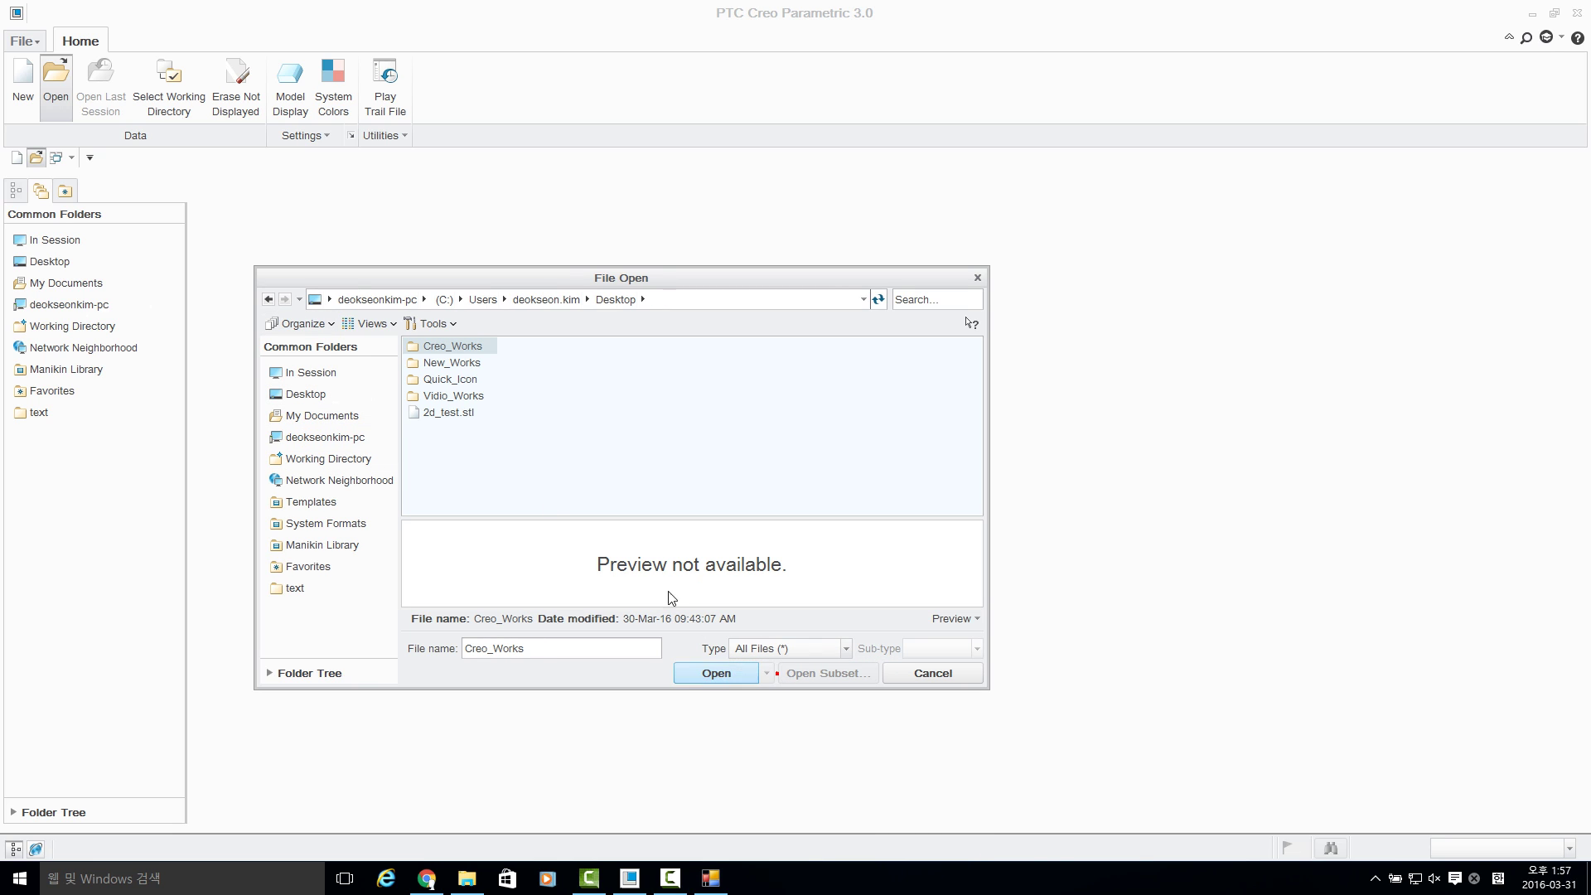
left_click(460, 414)
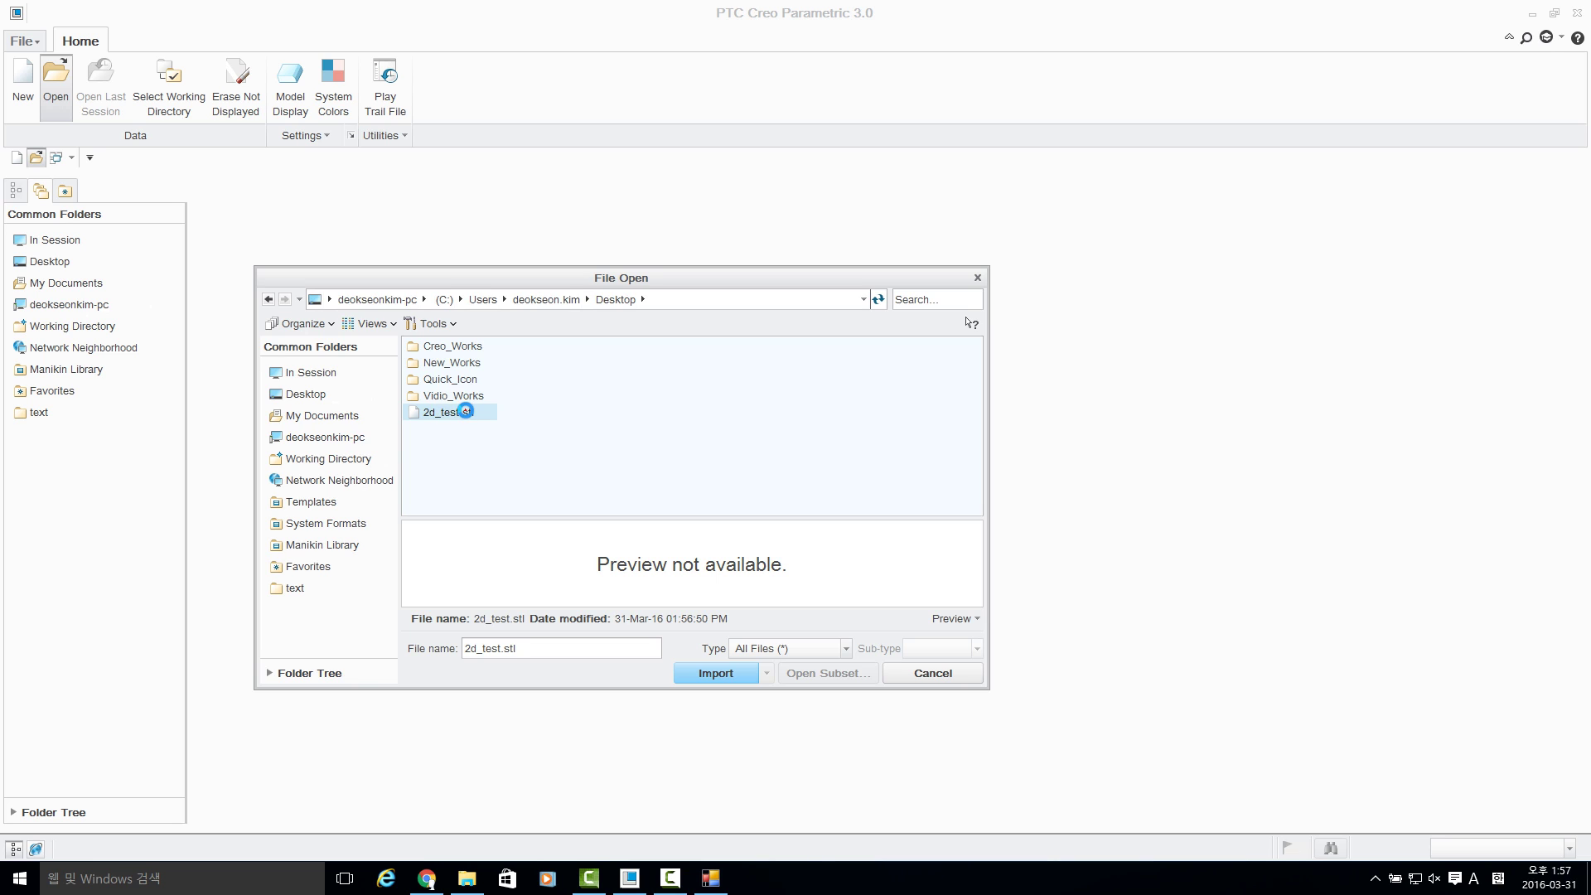
double_click(465, 412)
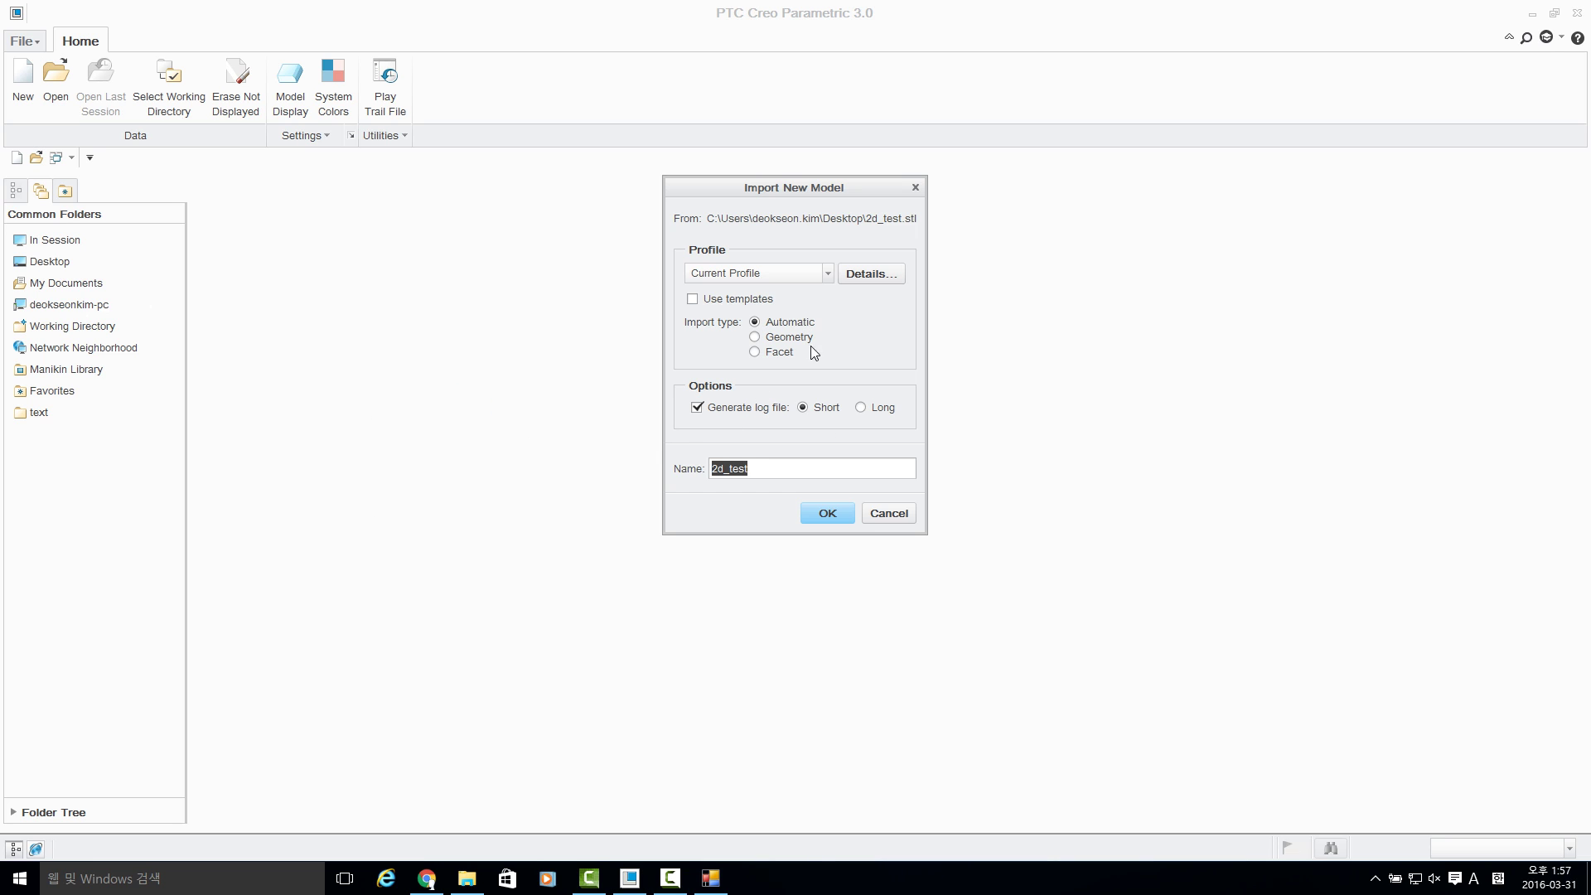
left_click(829, 512)
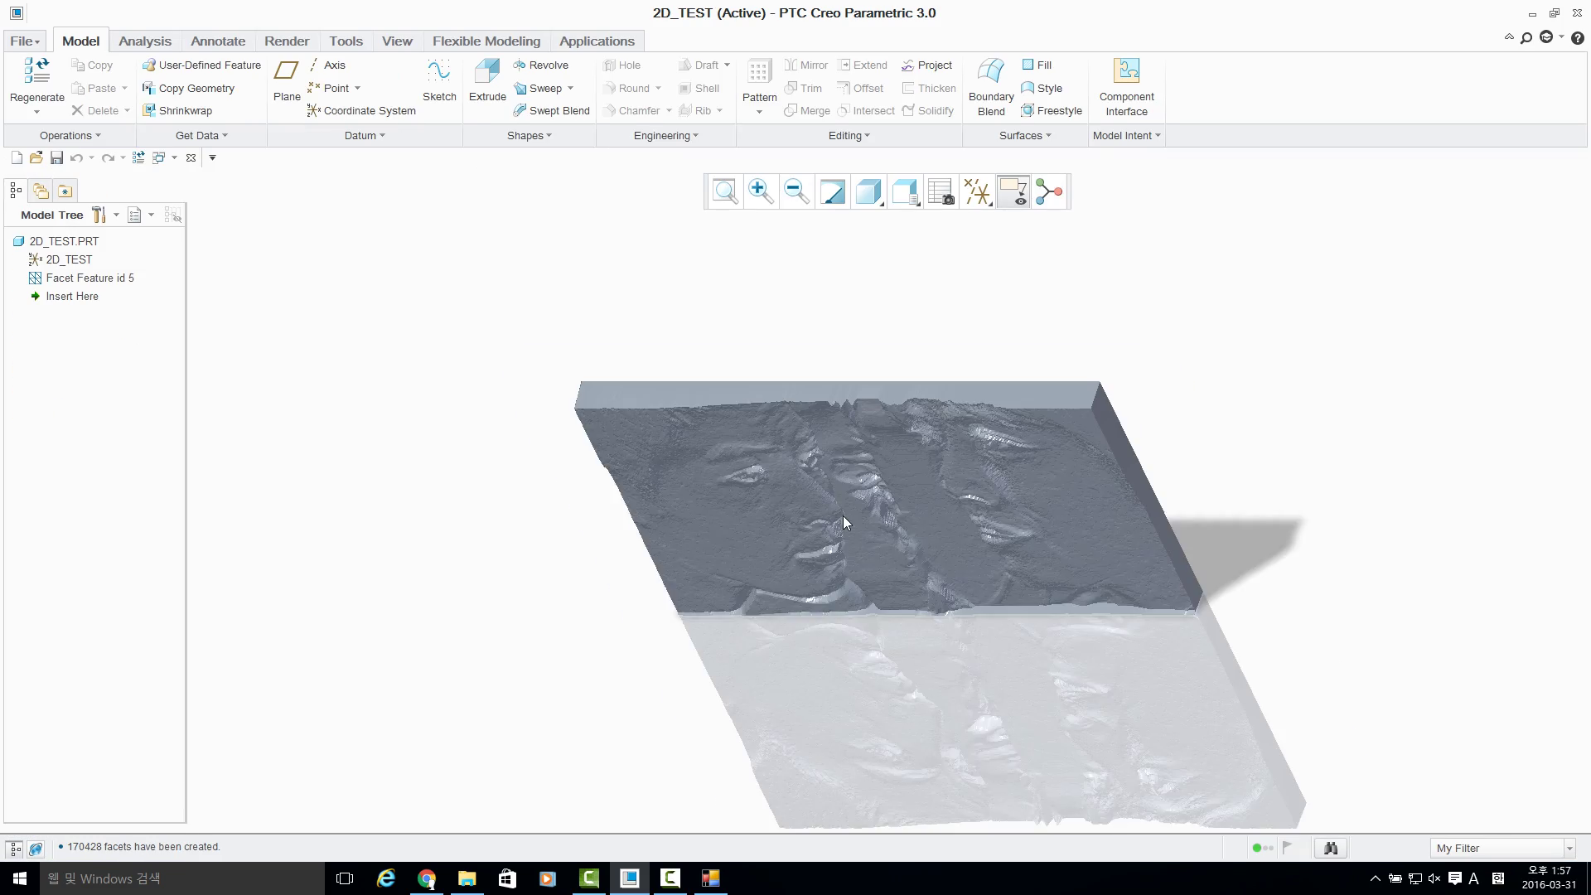
Step: Switch the display style to Shading With Edges
scroll(843, 522, "up", 5)
left_click(878, 203)
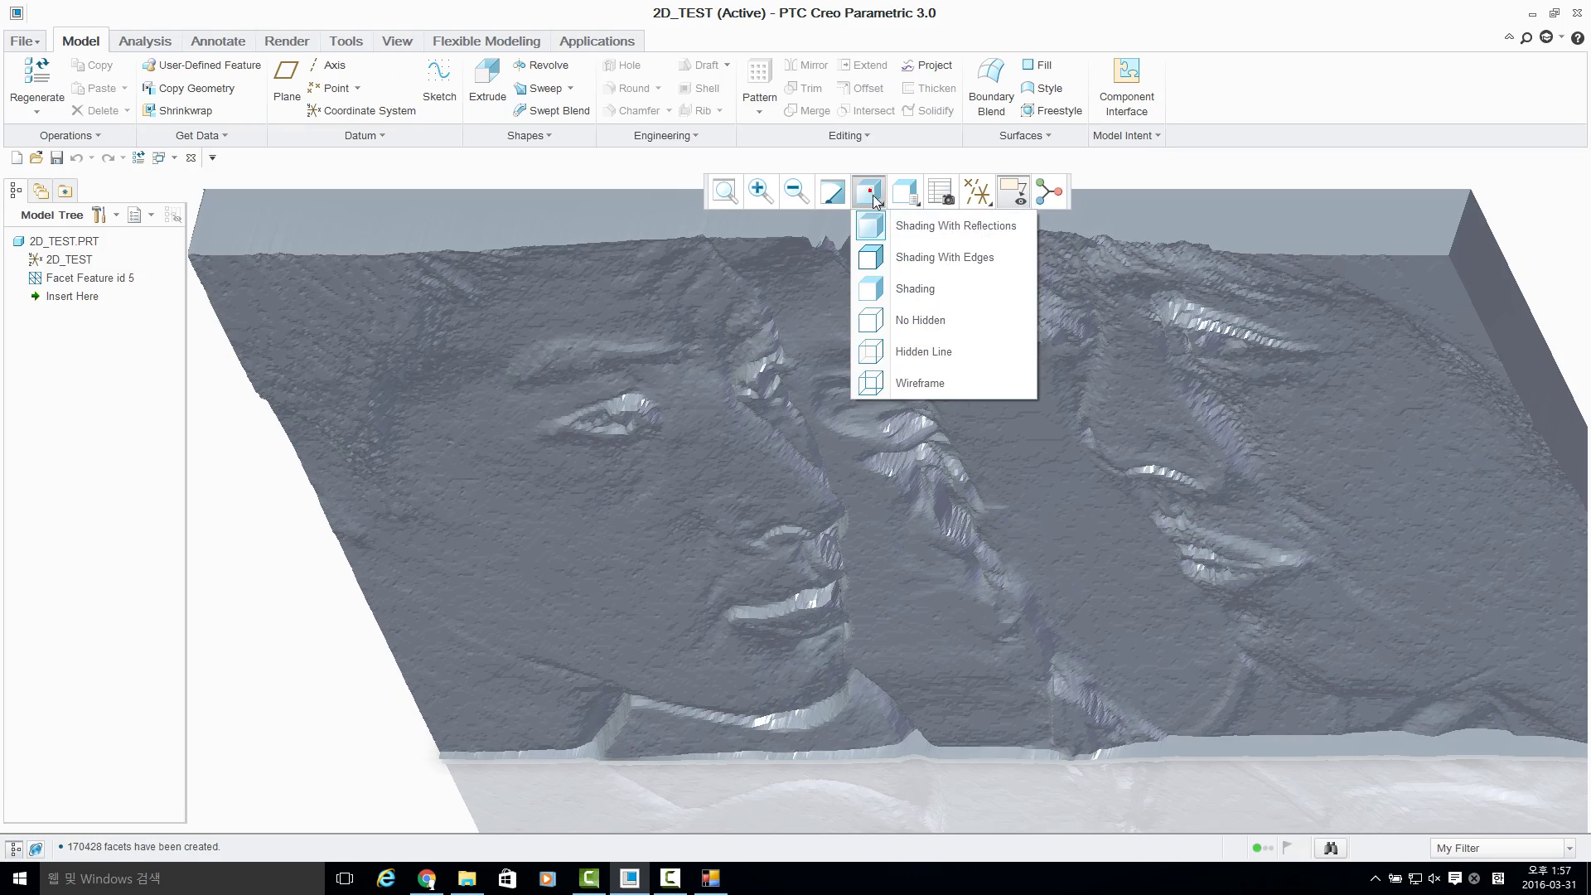
left_click(911, 256)
Step: Orbit and zoom around the relief plate from top-down and oblique views, then minimise Creo
scroll(761, 434, "down", 5)
mouse_move(761, 434)
middle_mouse_down()
mouse_move(611, 465)
mouse_move(855, 420)
mouse_move(841, 404)
middle_mouse_up()
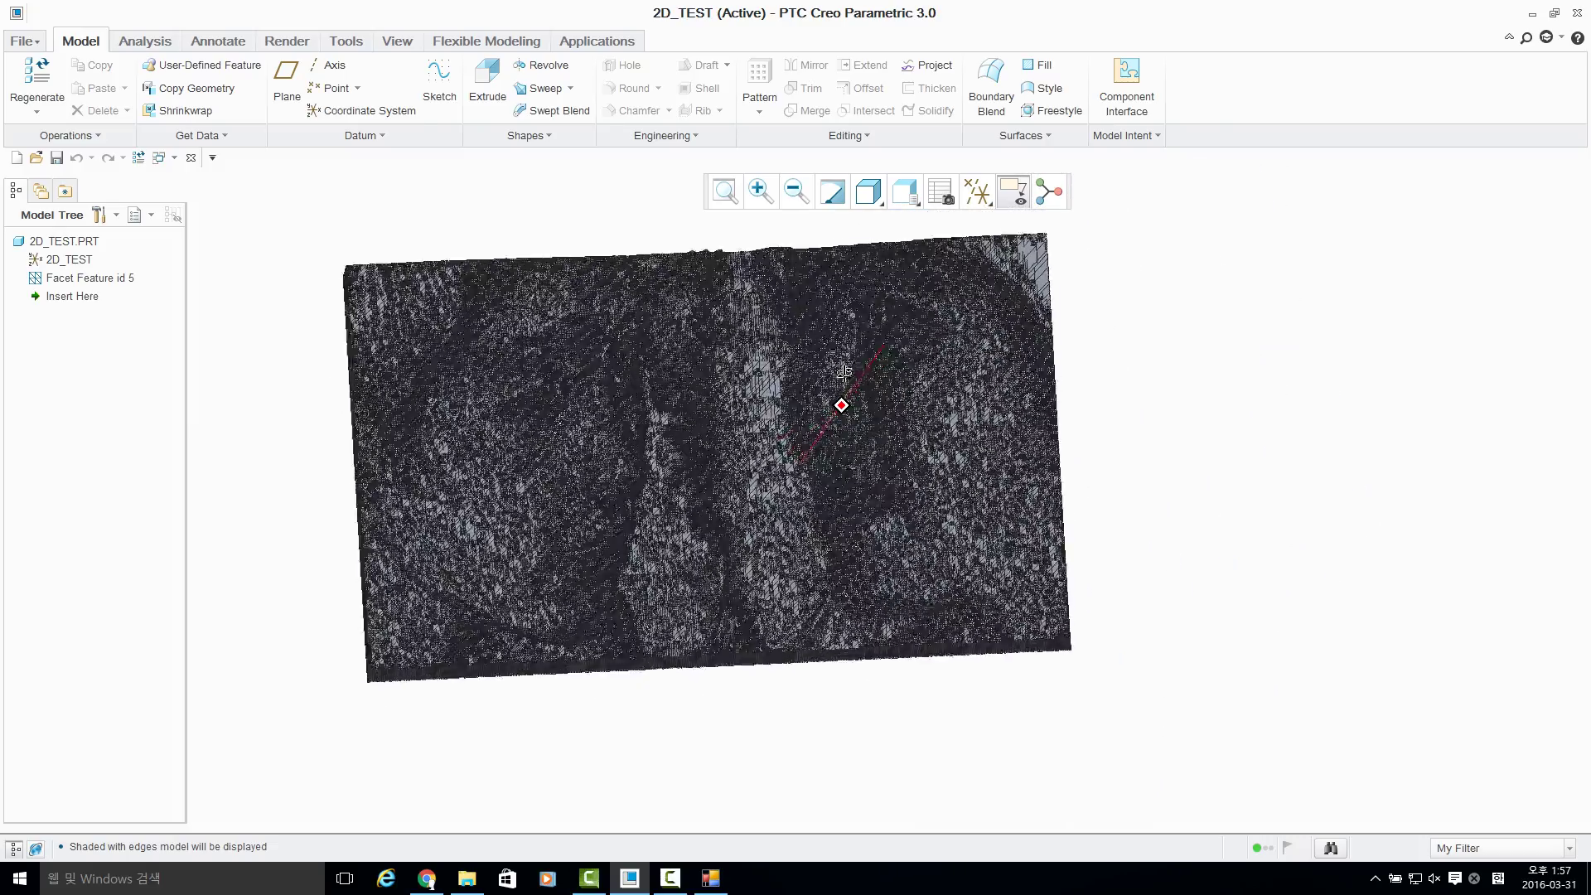
scroll(675, 402, "up", 2)
scroll(733, 406, "up", 4)
scroll(774, 415, "down", 2)
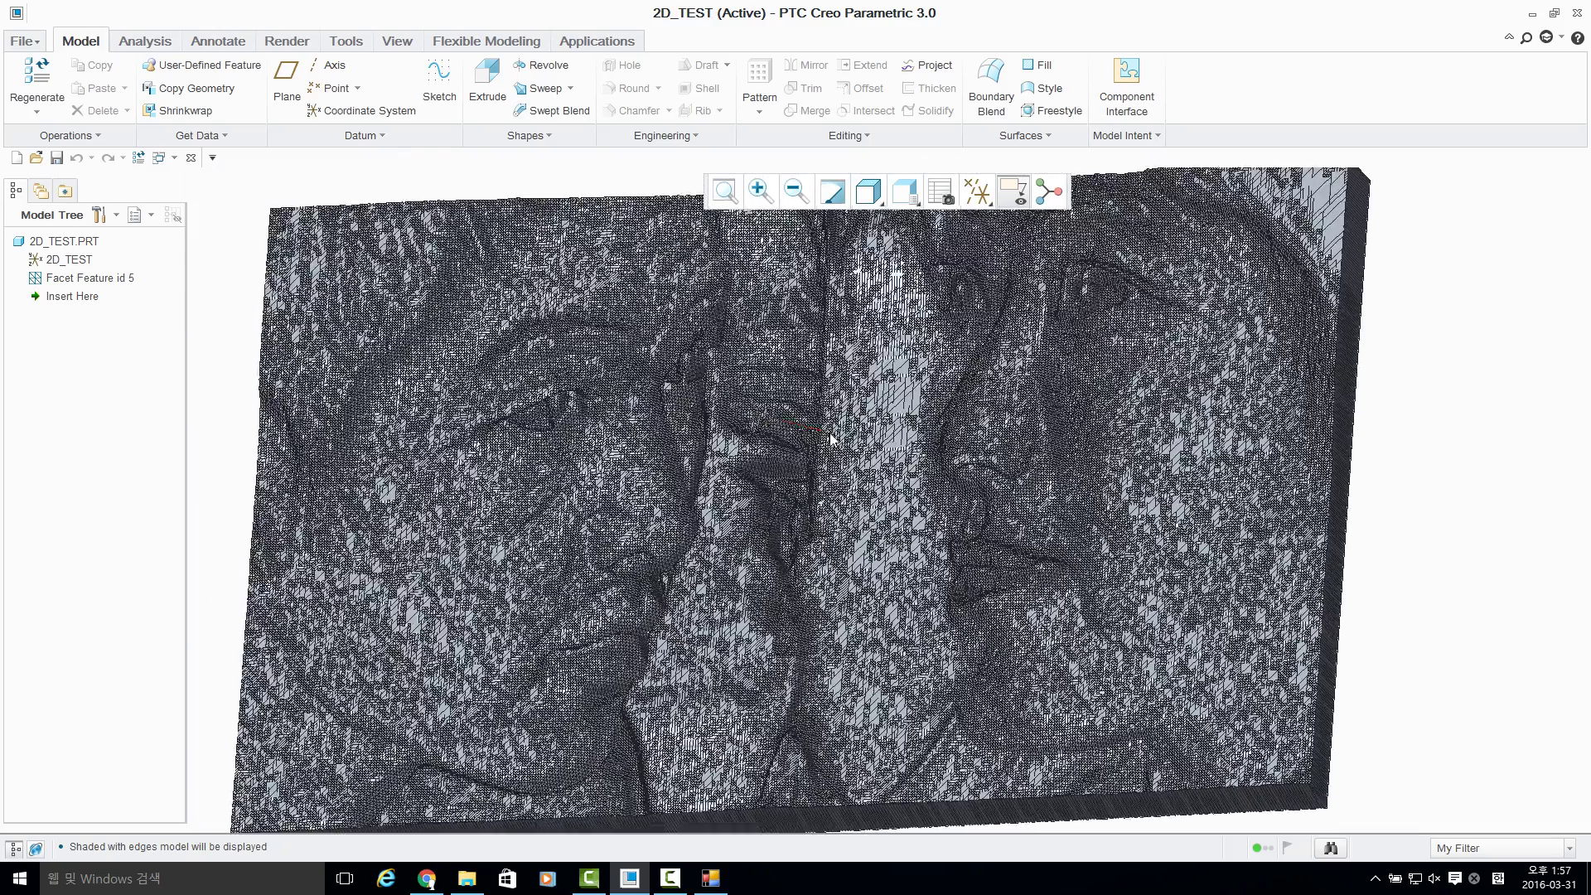
scroll(795, 423, "down", 2)
scroll(830, 438, "up", 1)
scroll(829, 432, "down", 2)
middle_click_drag(829, 431, 851, 440)
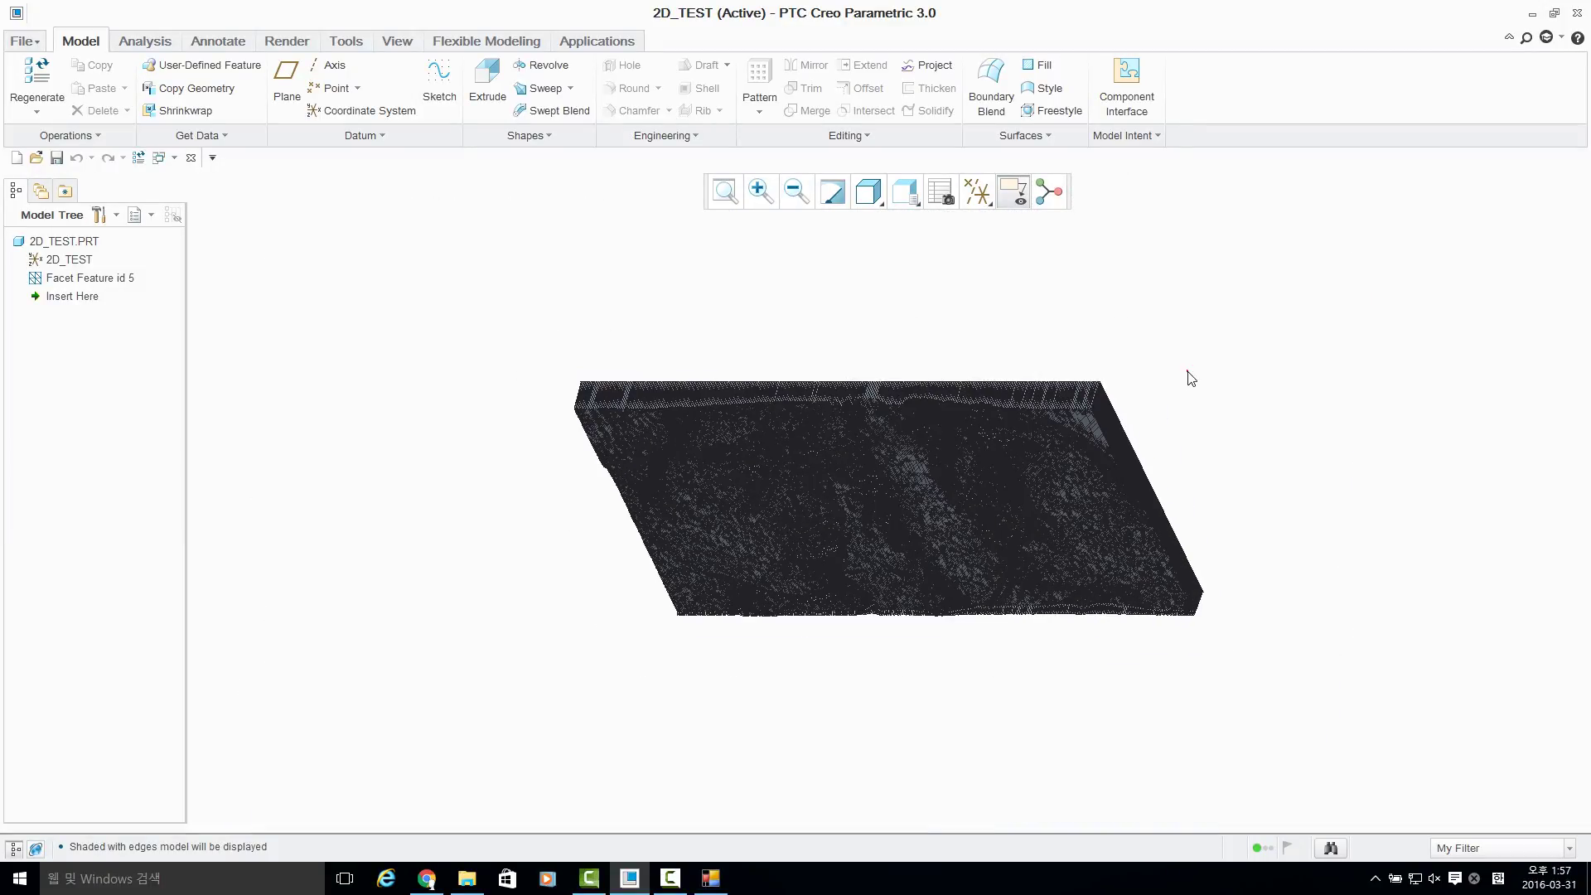
left_click(1533, 14)
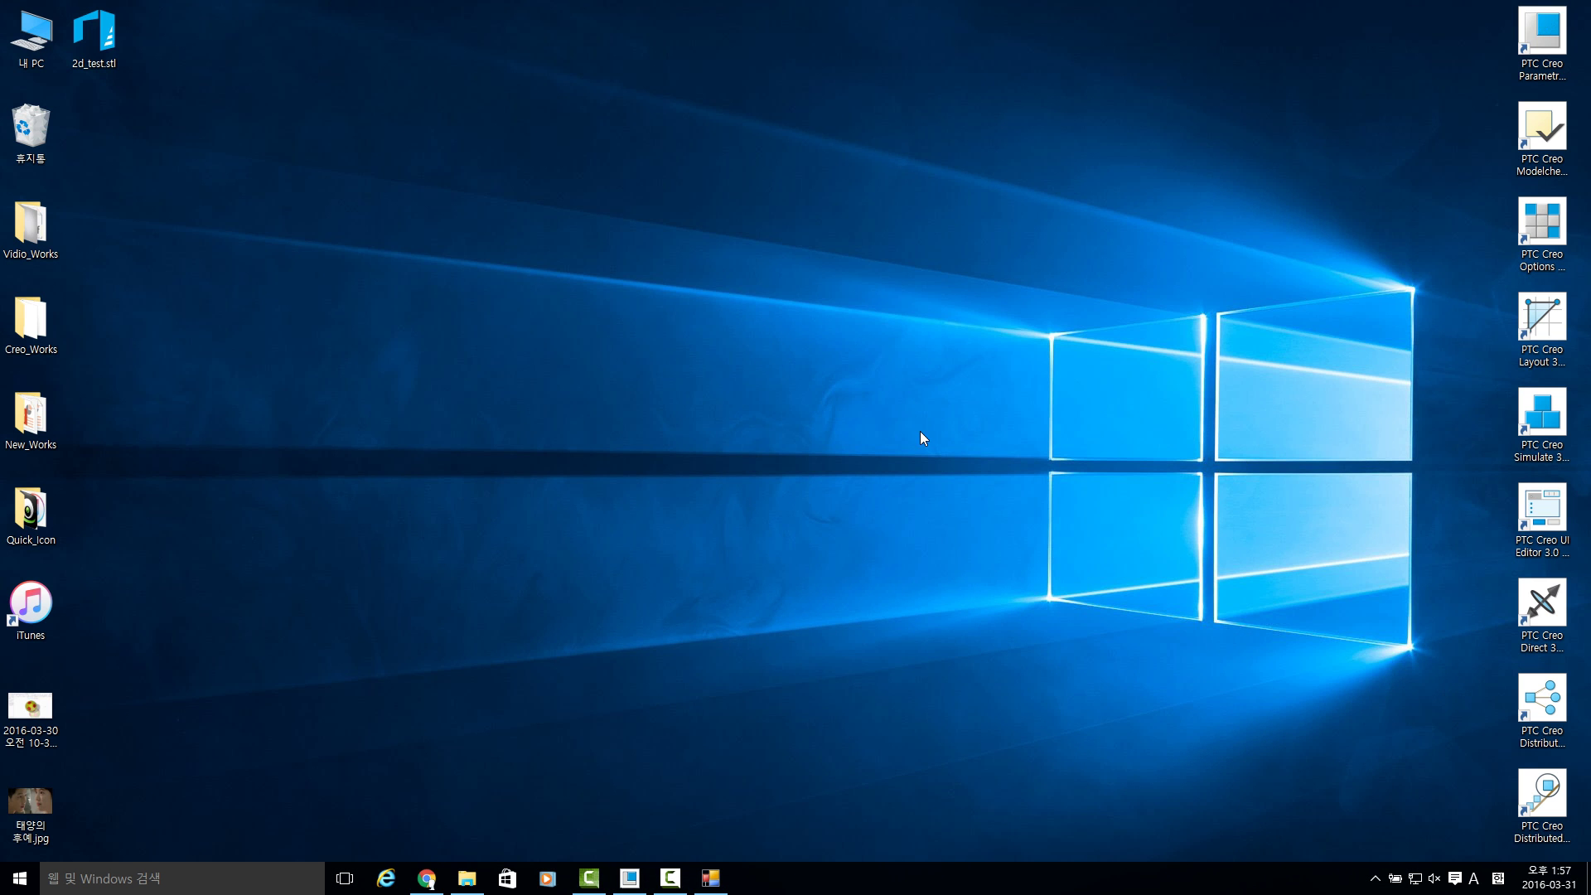
Step: Reload 태양의 후예.jpg in the converter, recomputing the relief at 100 × 57.975 mm
left_click(712, 880)
left_click_drag(757, 124, 749, 139)
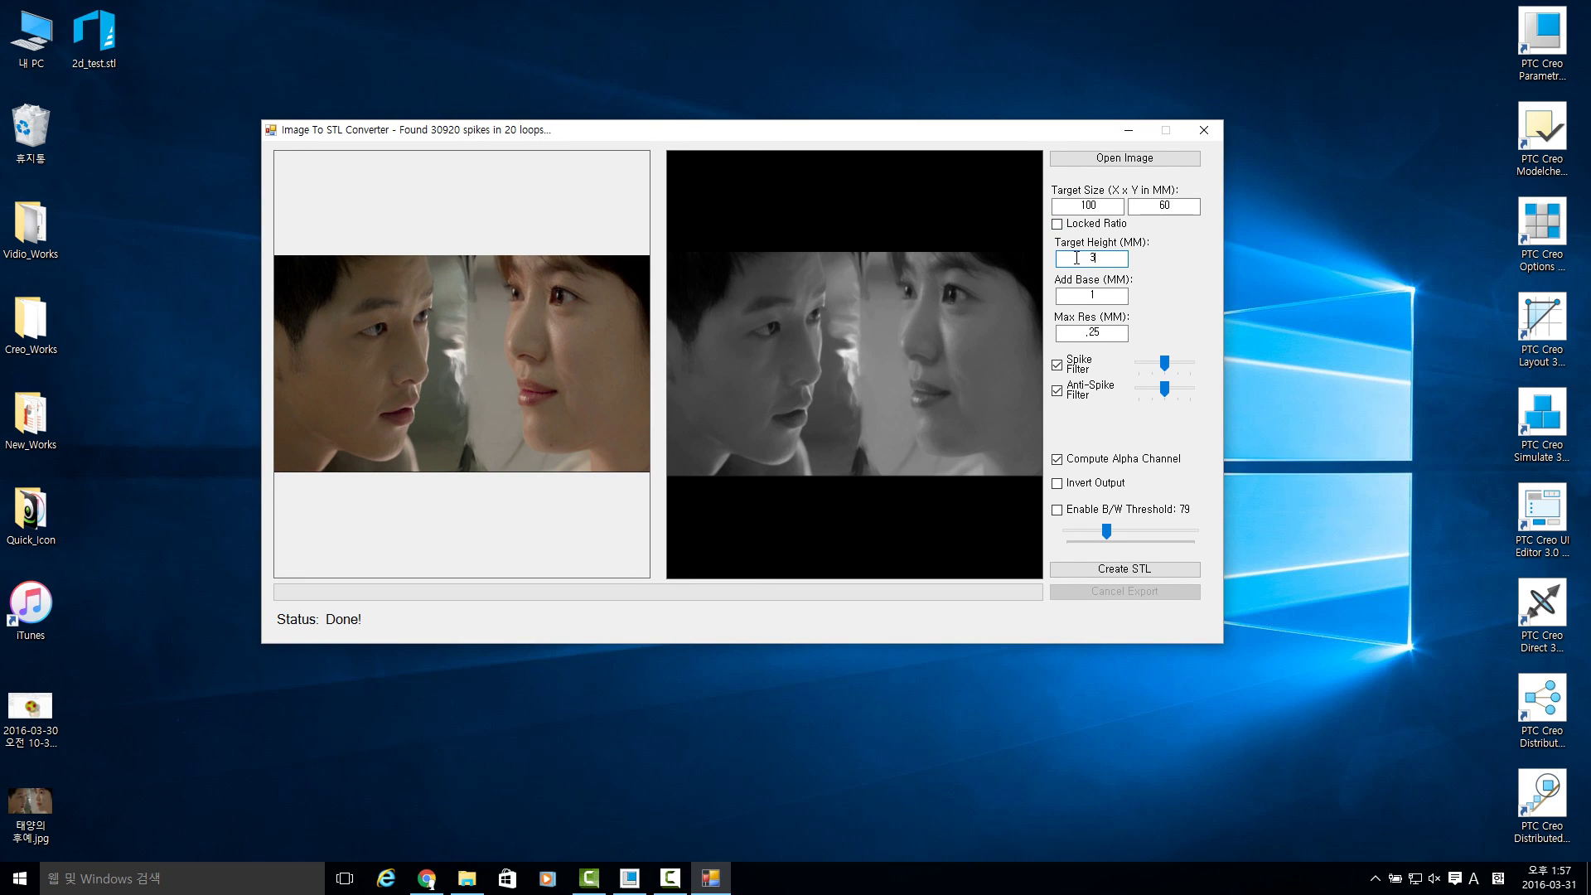
left_click(1125, 159)
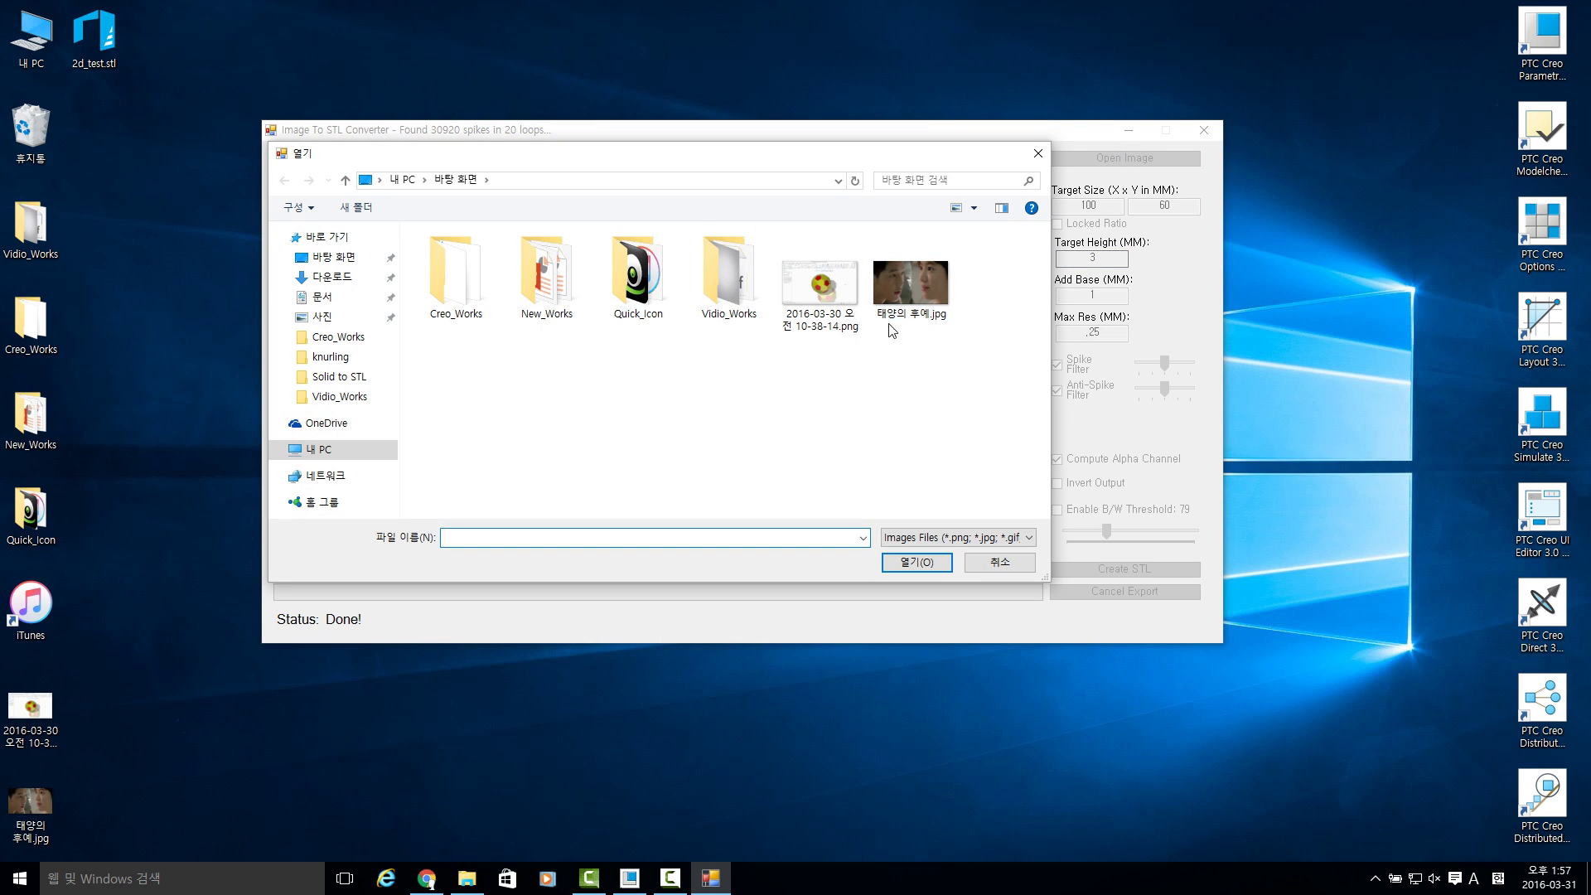
double_click(911, 283)
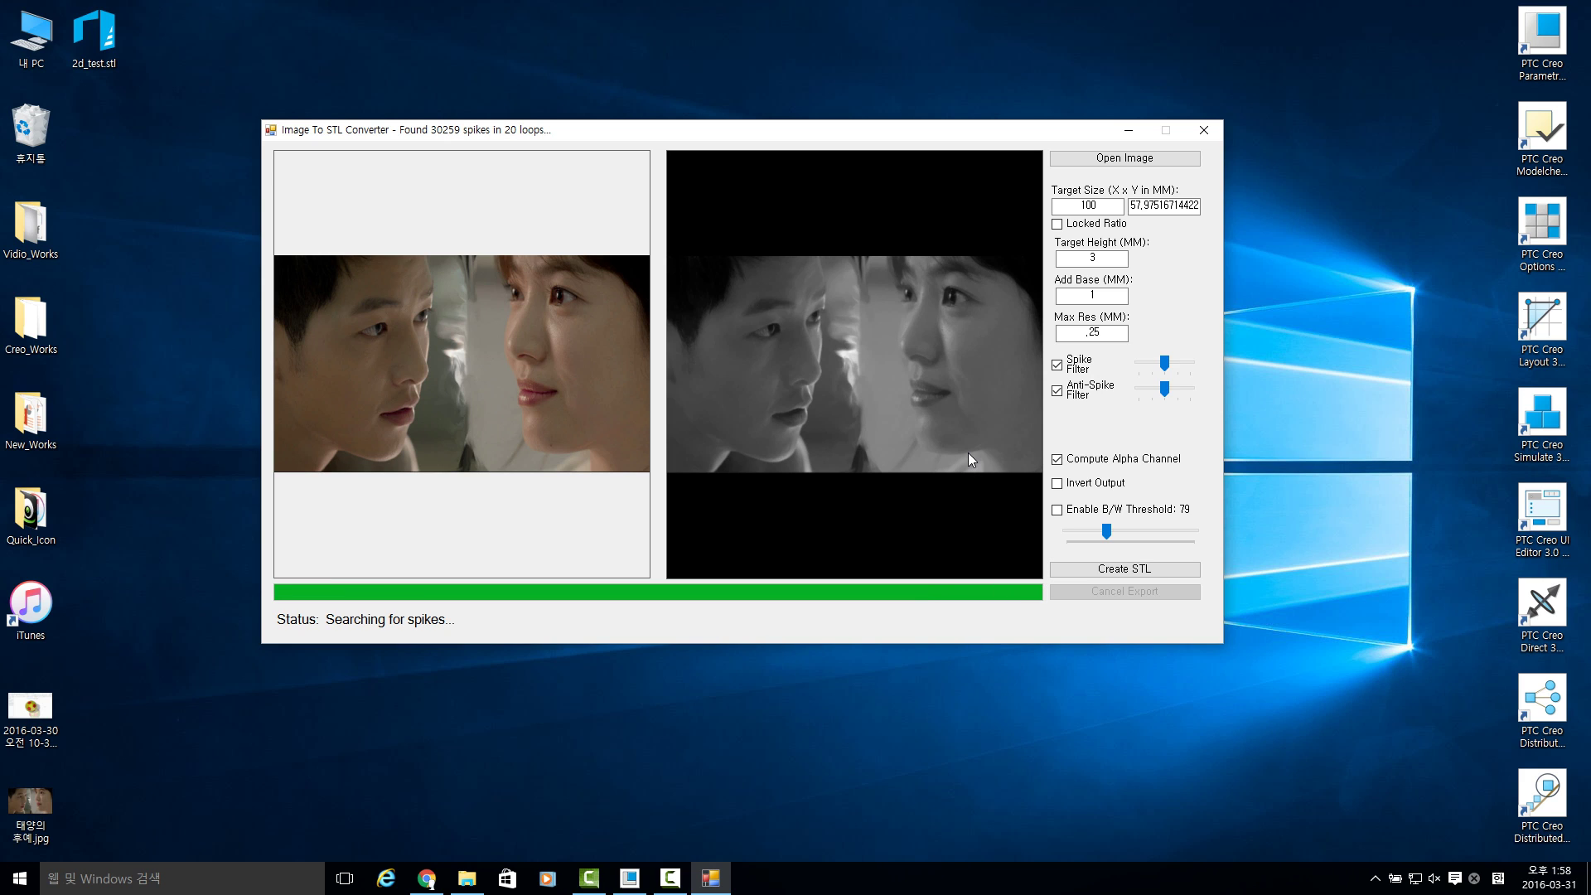
Step: Export the relief to the desktop as 2d_test_1.stl and minimise the converter
left_click(1135, 572)
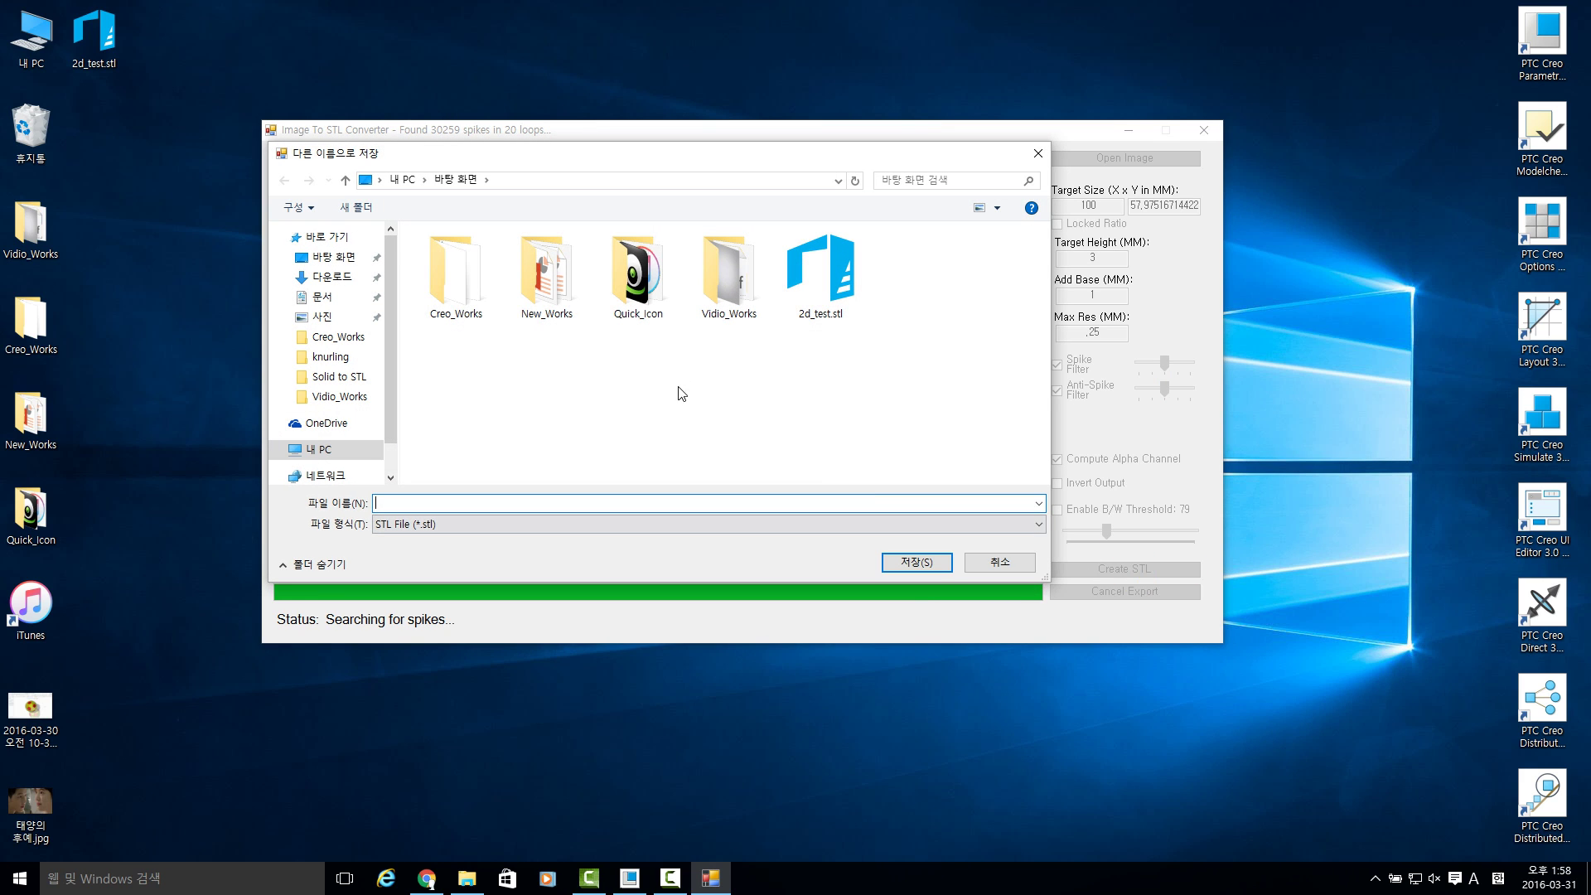
left_click(355, 263)
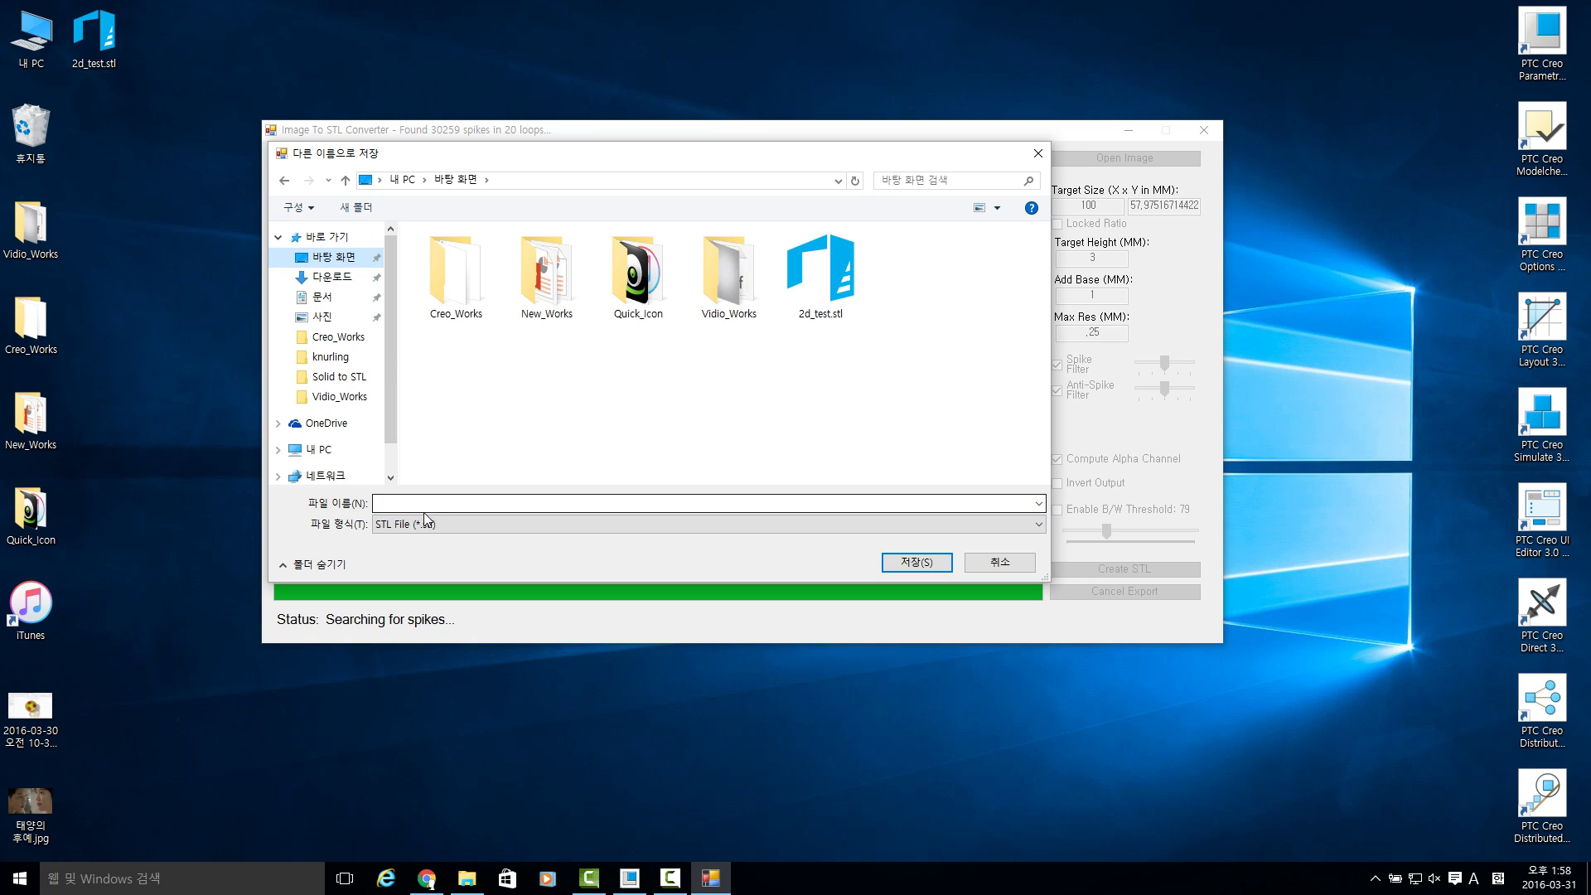
left_click(439, 502)
type("2d_test")
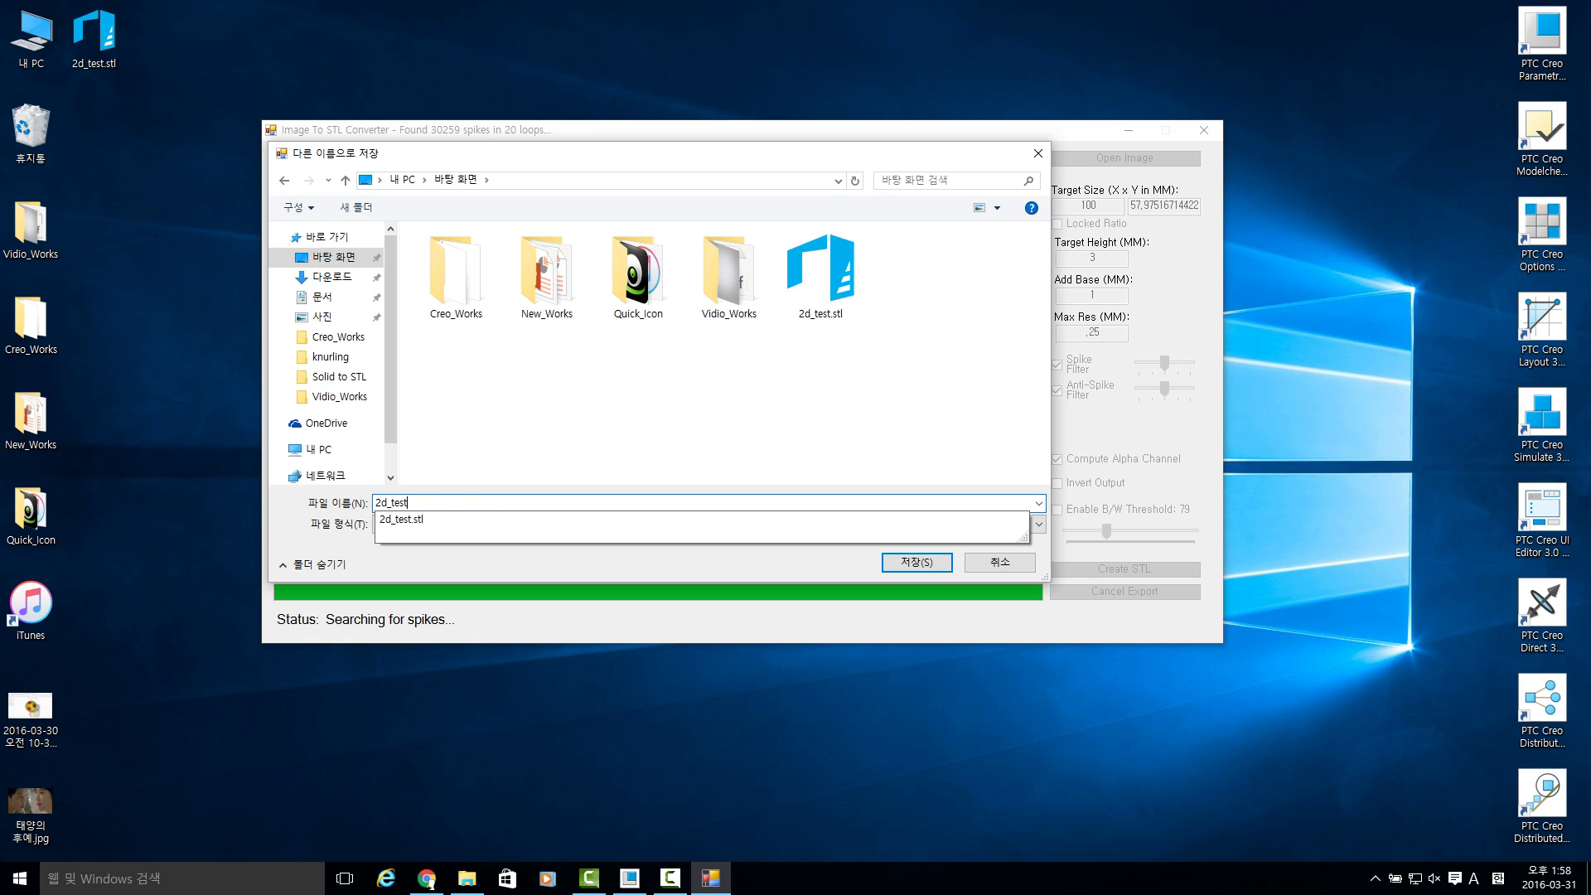
type("_1")
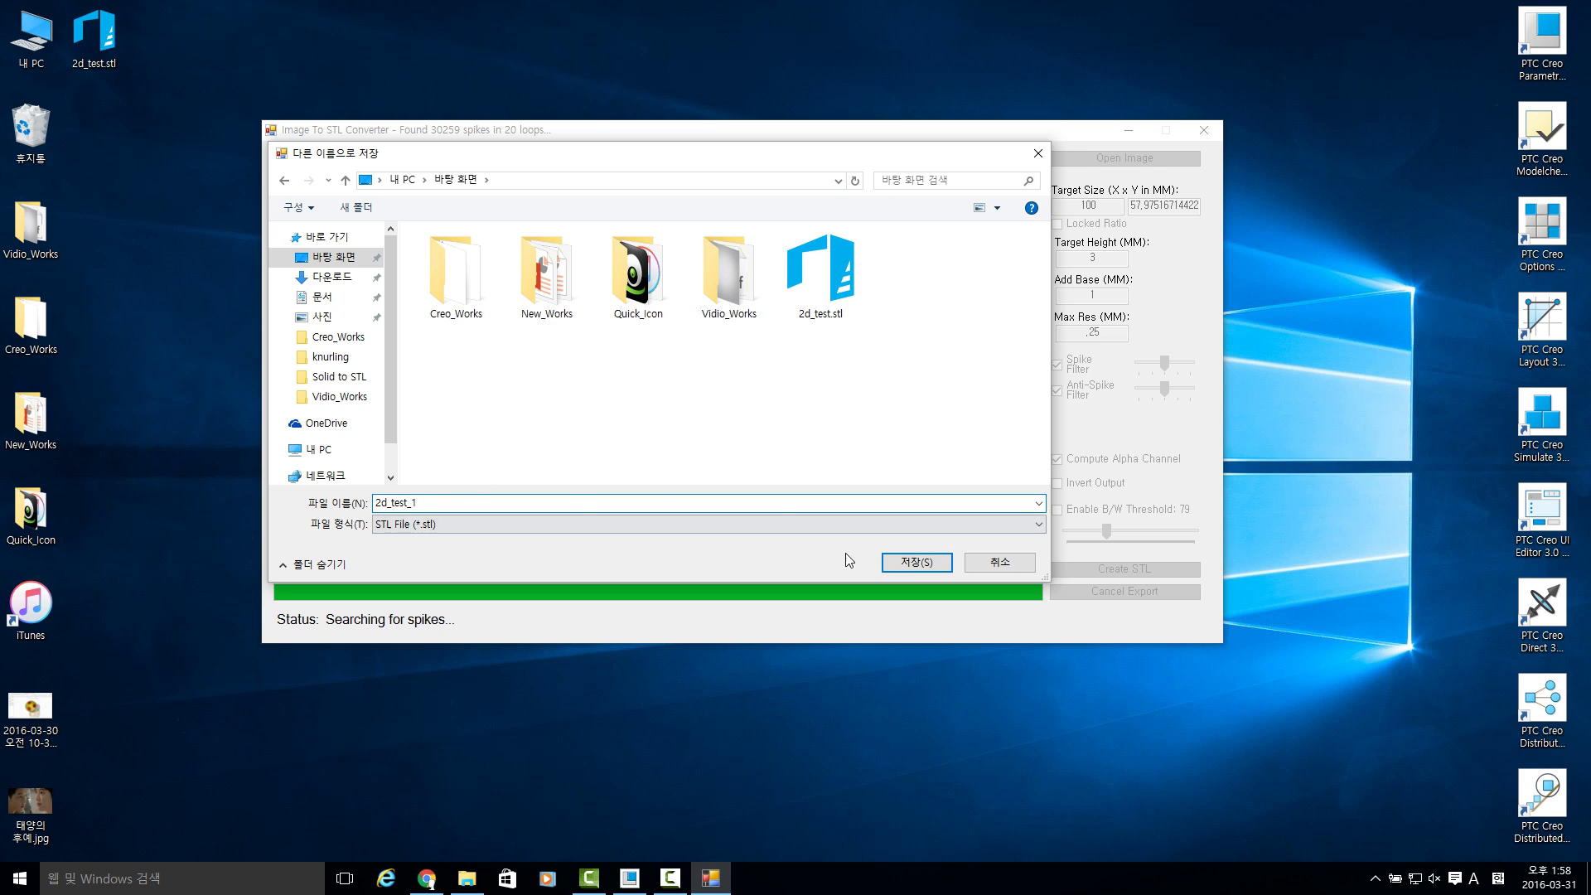
left_click(911, 562)
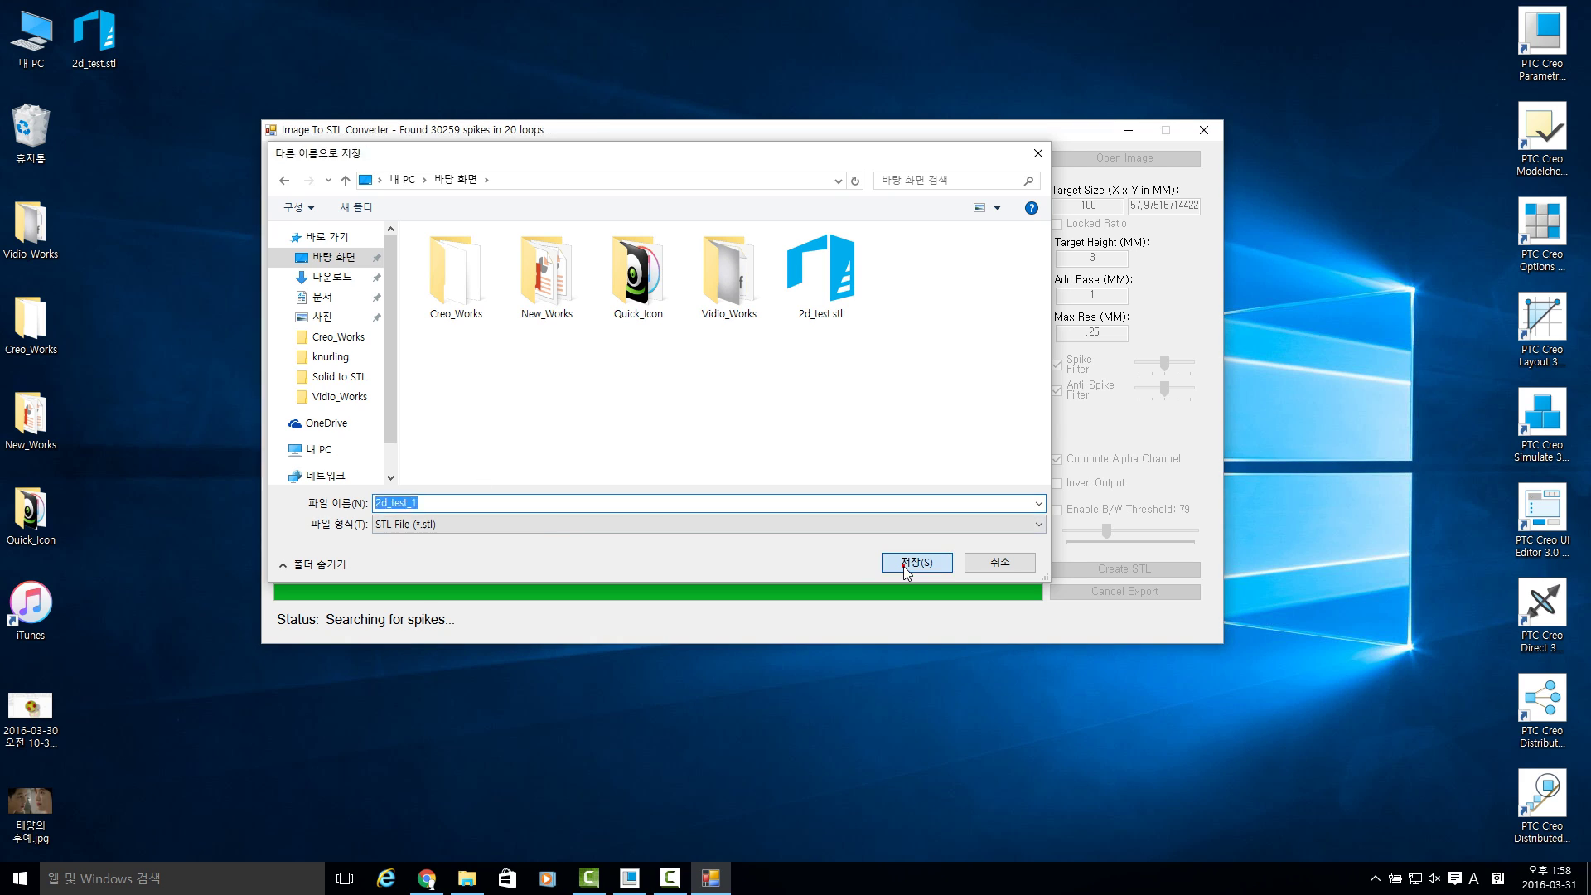
left_click(810, 495)
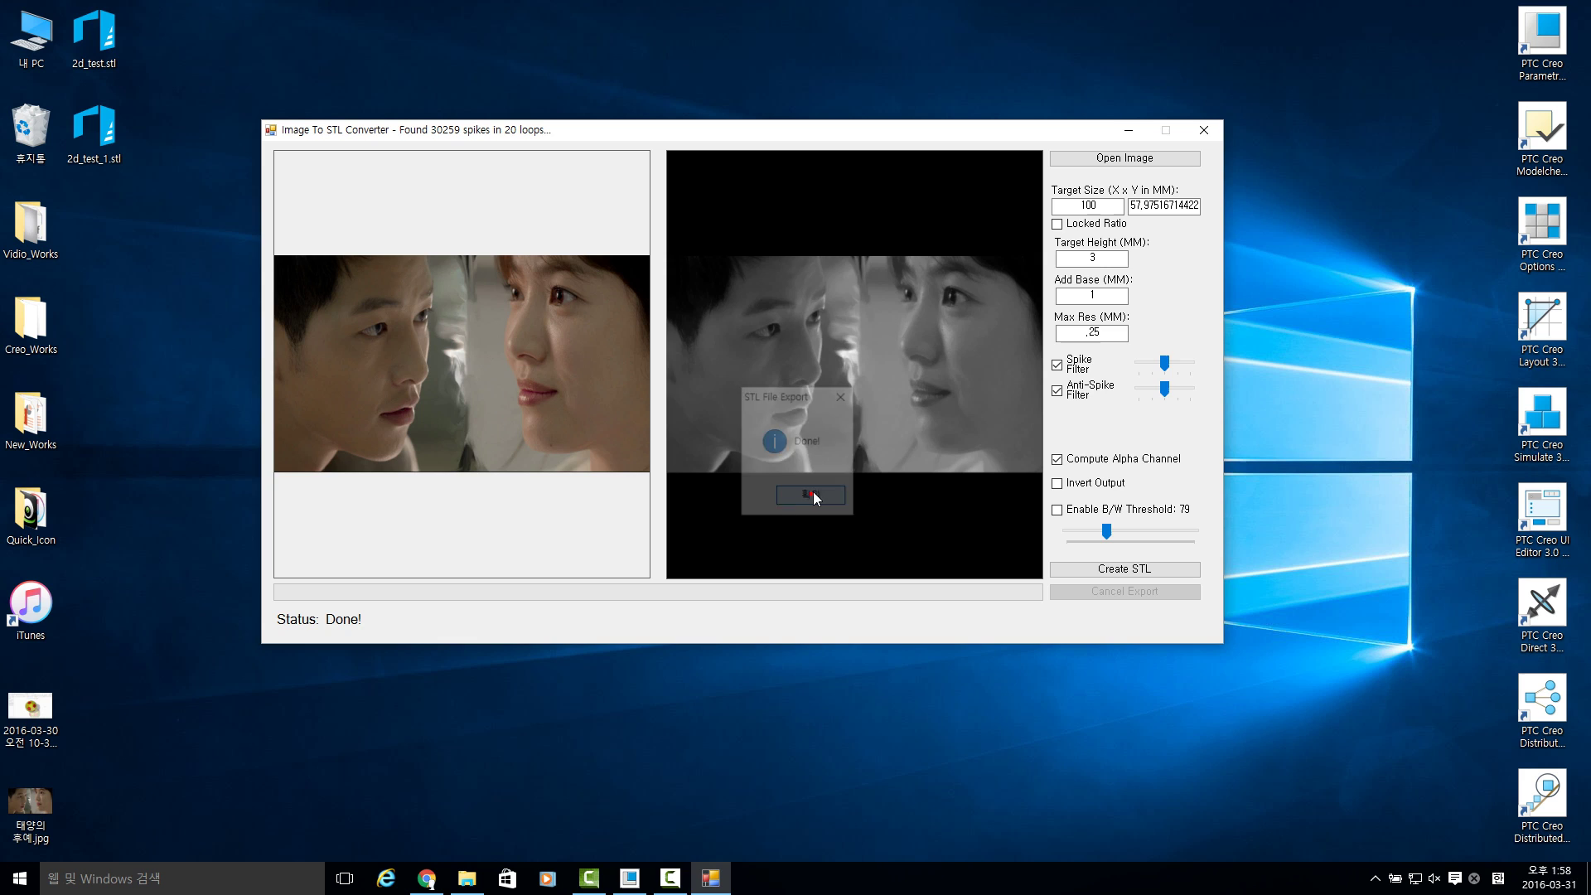
left_click(1126, 129)
Step: Import 2d_test_1.stl from the desktop into Creo as new part 2D_TEST_1
left_click(645, 878)
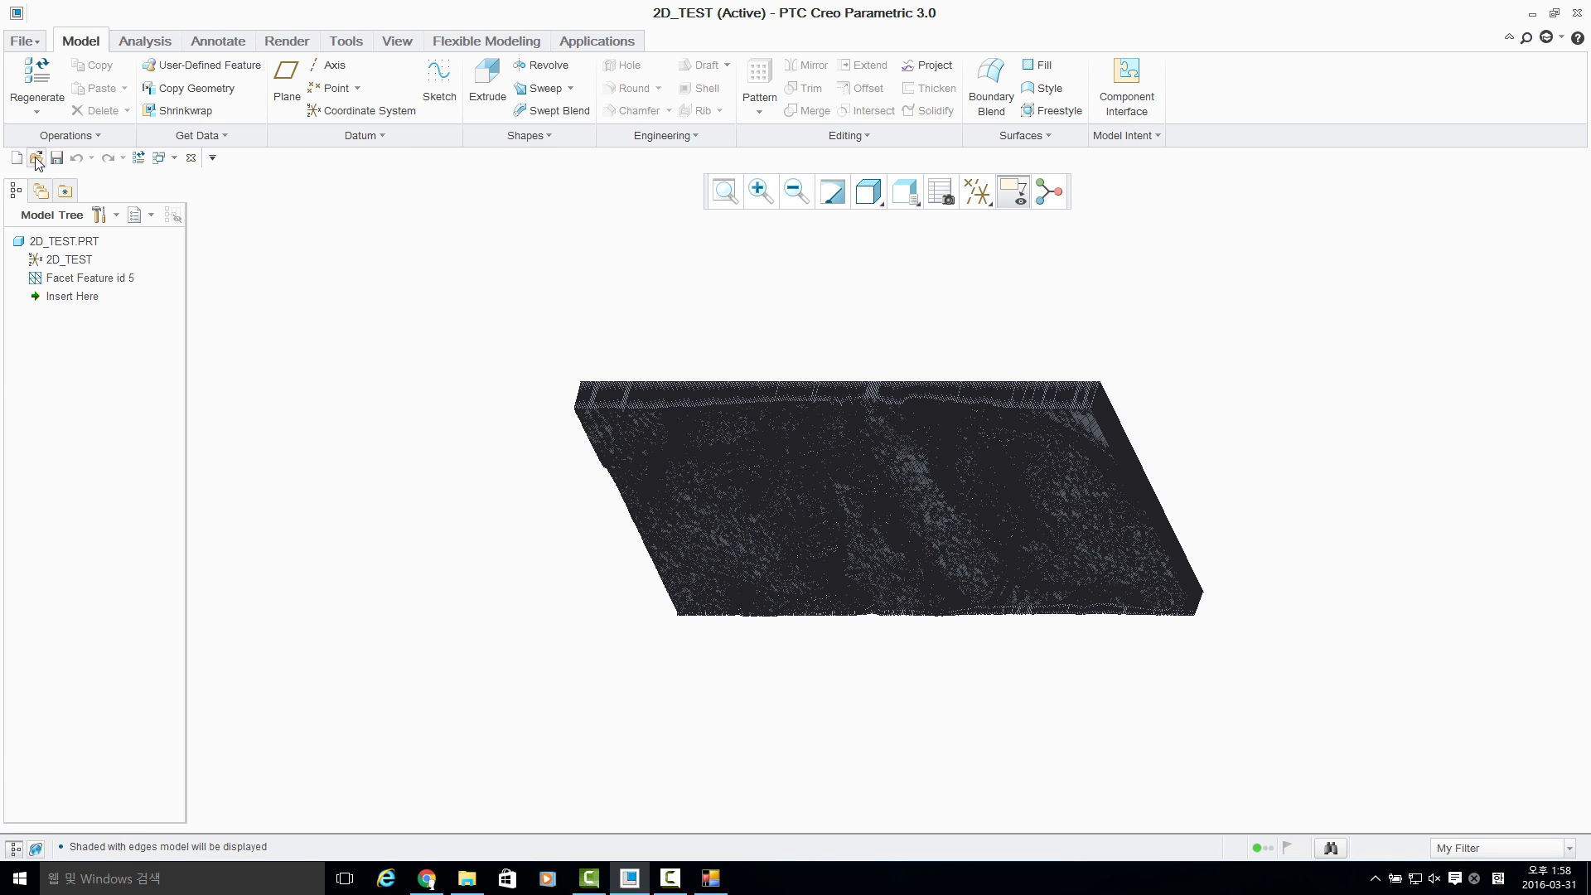
left_click(36, 159)
left_click(318, 396)
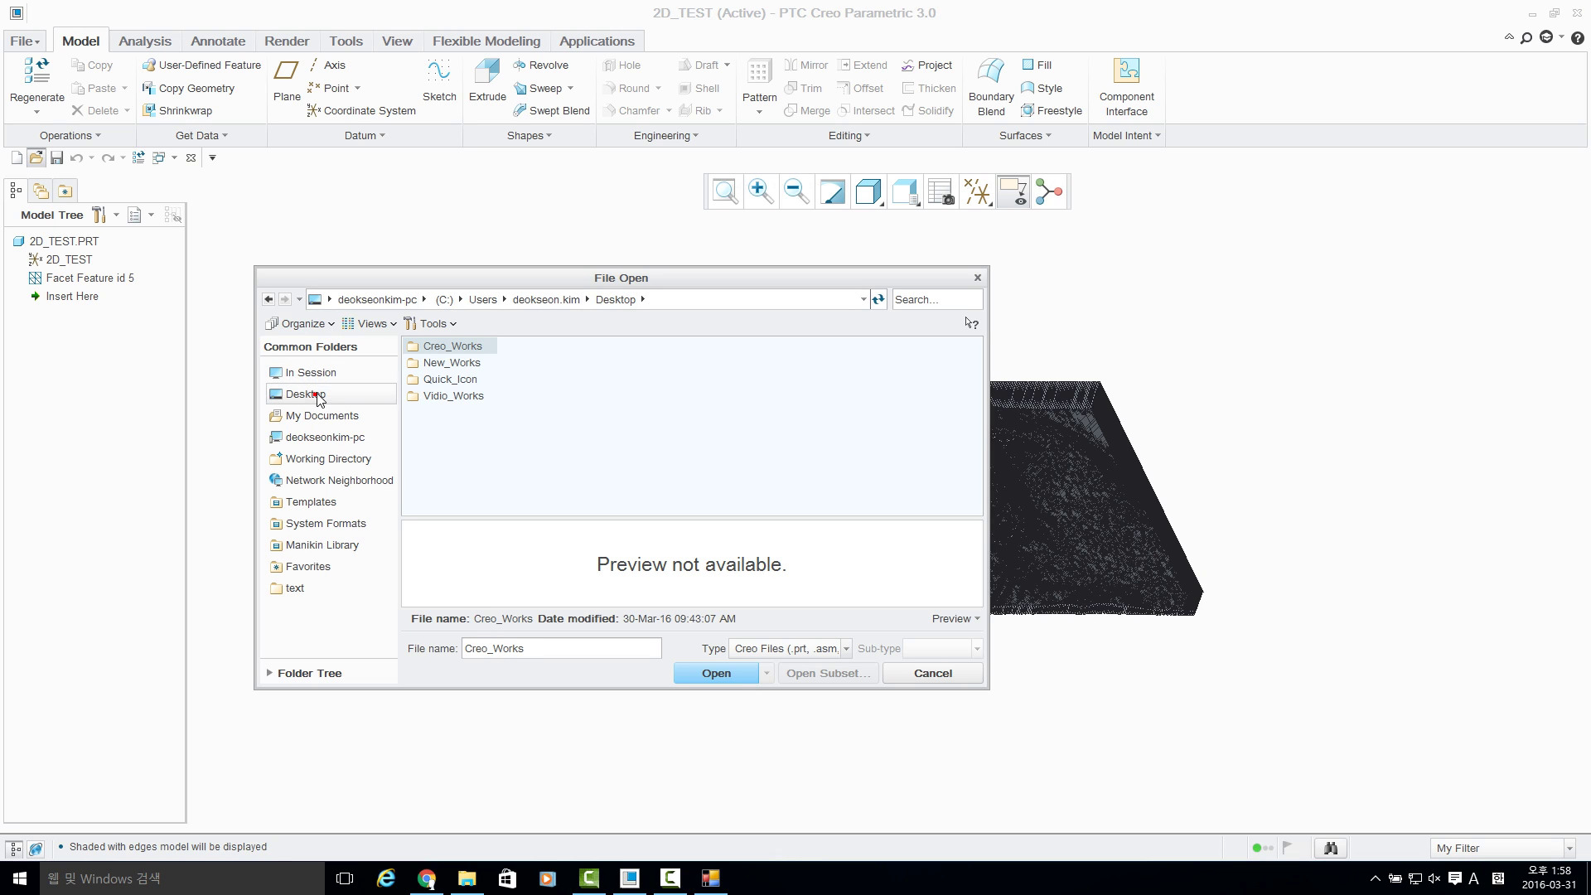
left_click(773, 650)
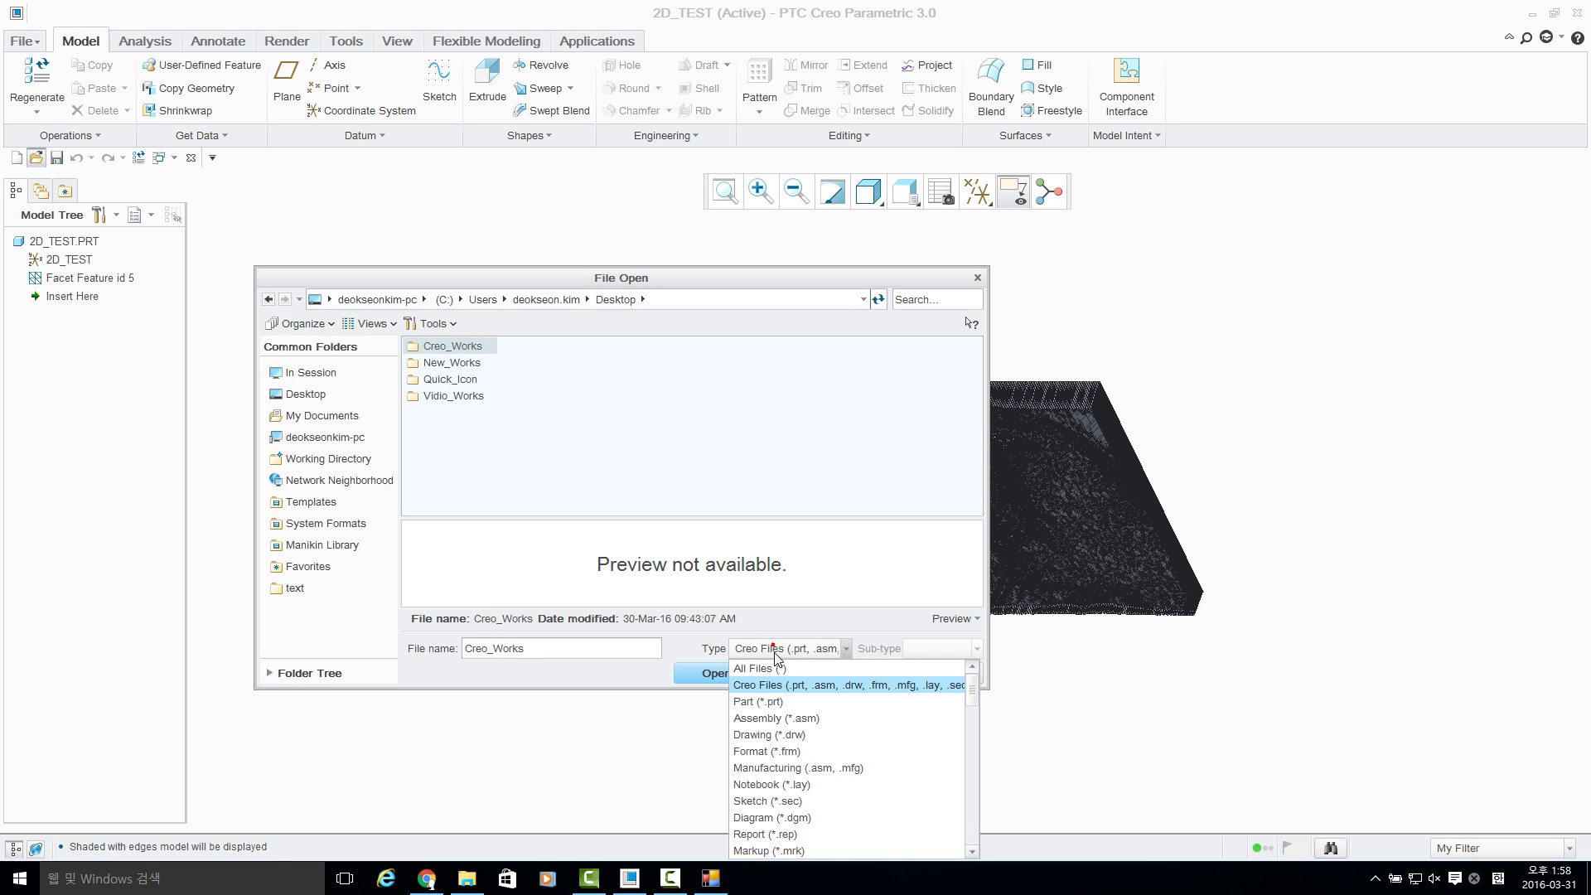
left_click(783, 769)
double_click(454, 429)
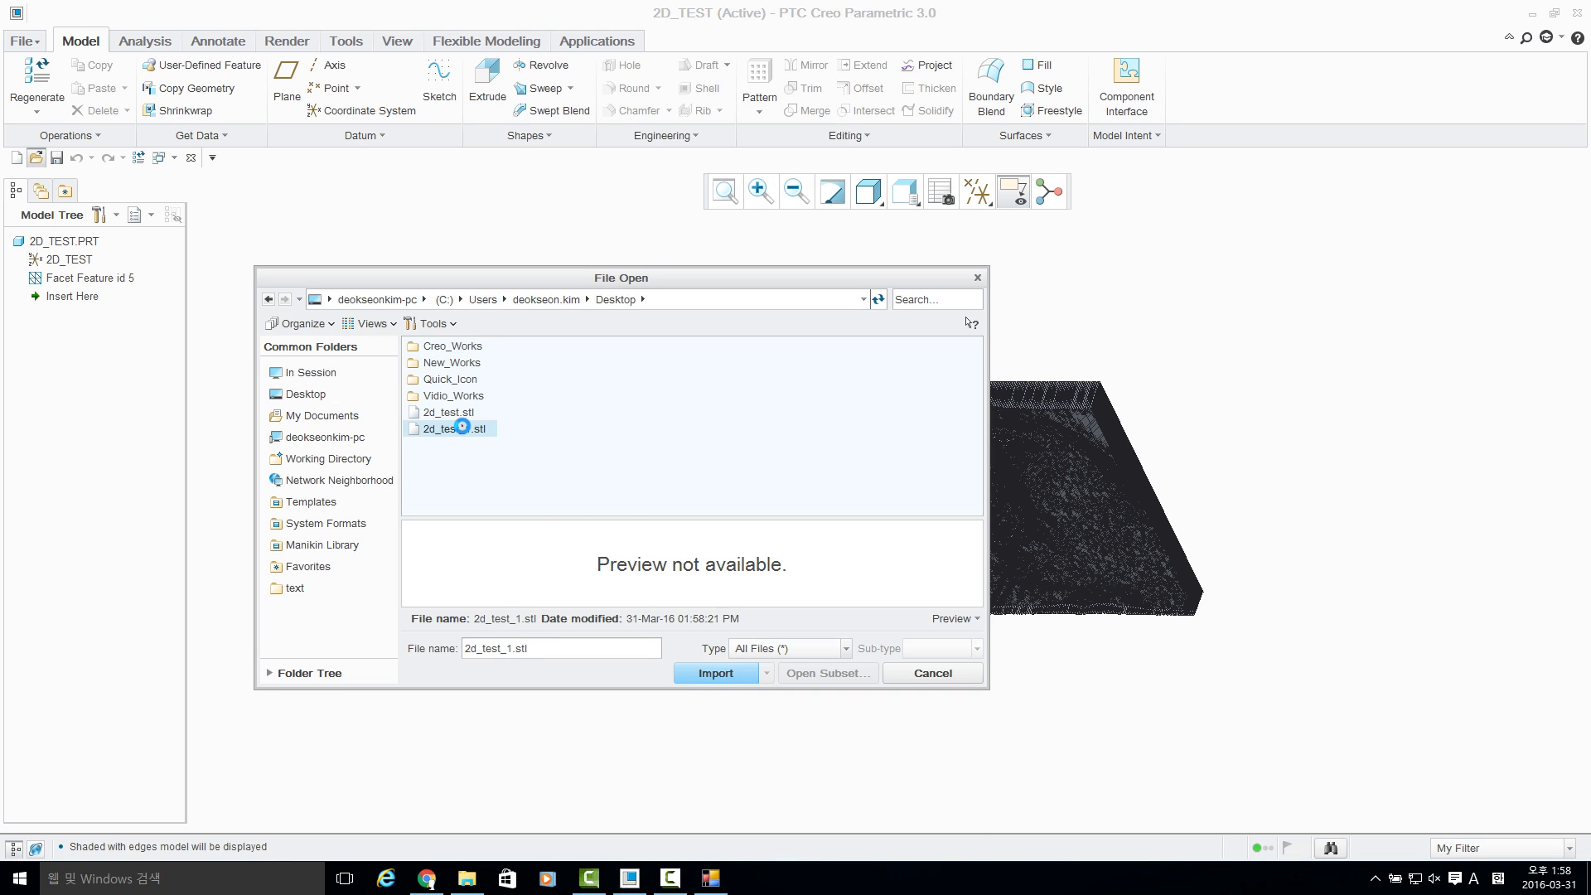
left_click(838, 512)
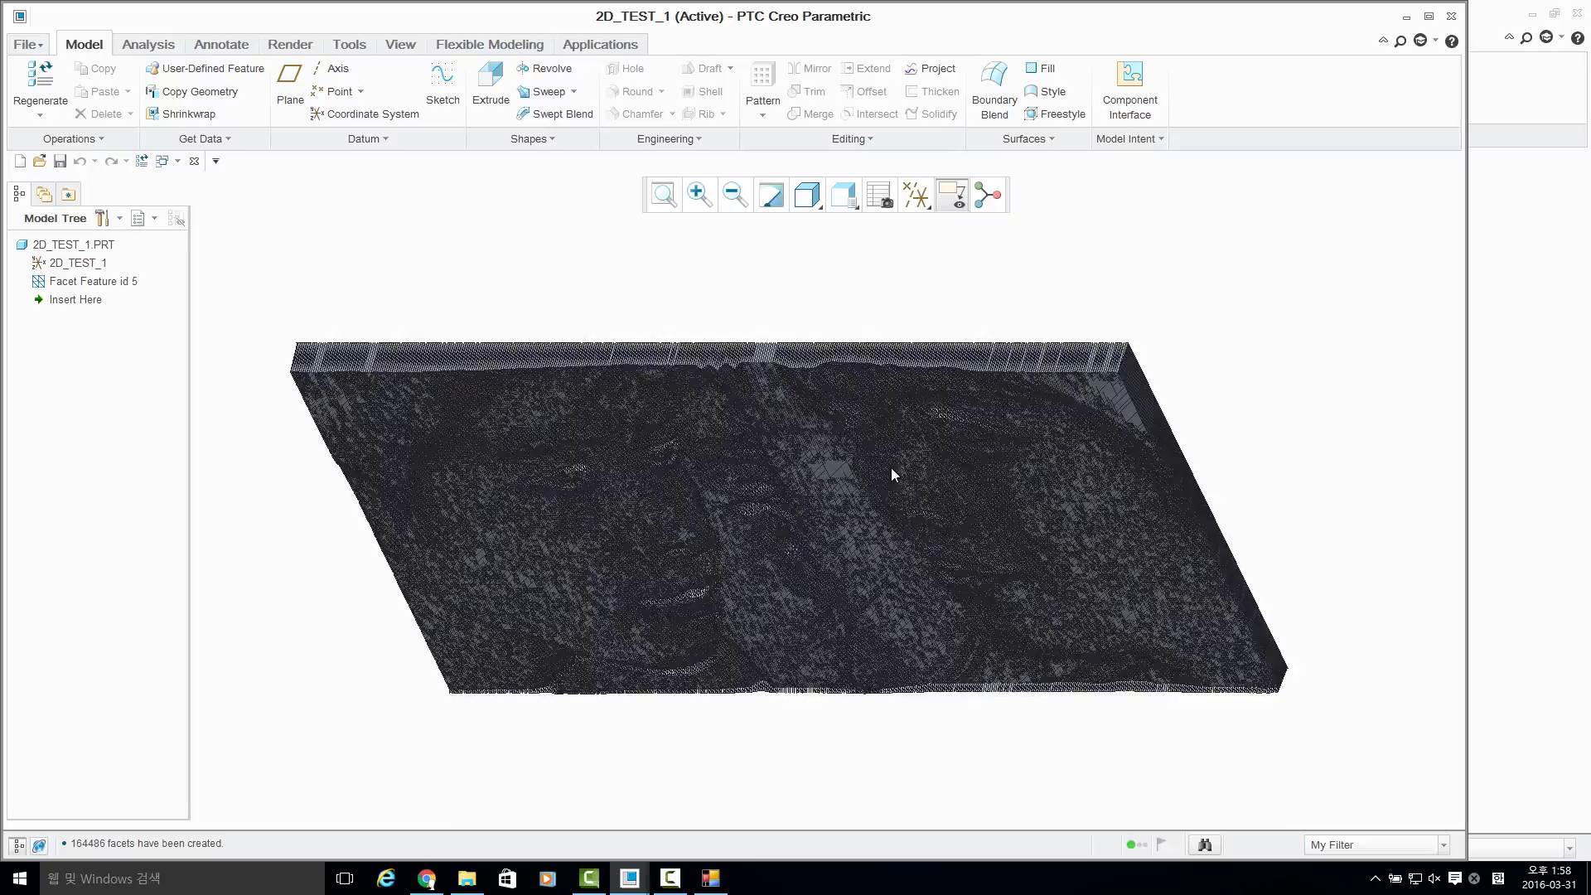
Step: Show 2D_TEST_1 with Shading With Reflections and zoom around to inspect both faces
mouse_move(888, 494)
middle_mouse_down()
mouse_move(857, 354)
mouse_move(788, 359)
mouse_move(904, 409)
mouse_move(837, 459)
mouse_move(865, 483)
middle_mouse_up()
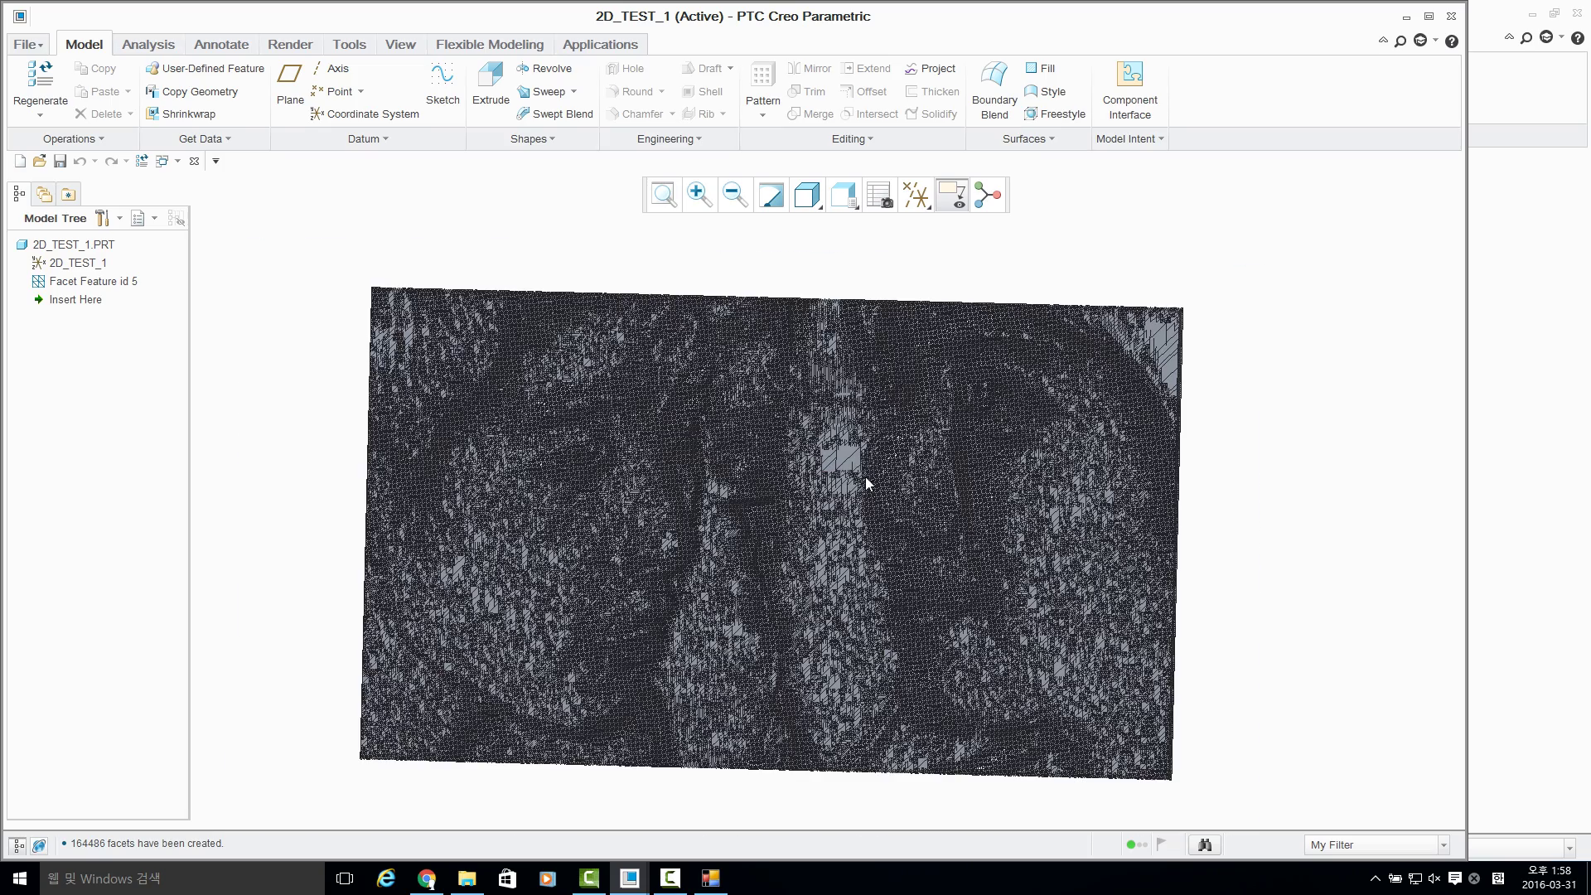
left_click(808, 195)
left_click(866, 229)
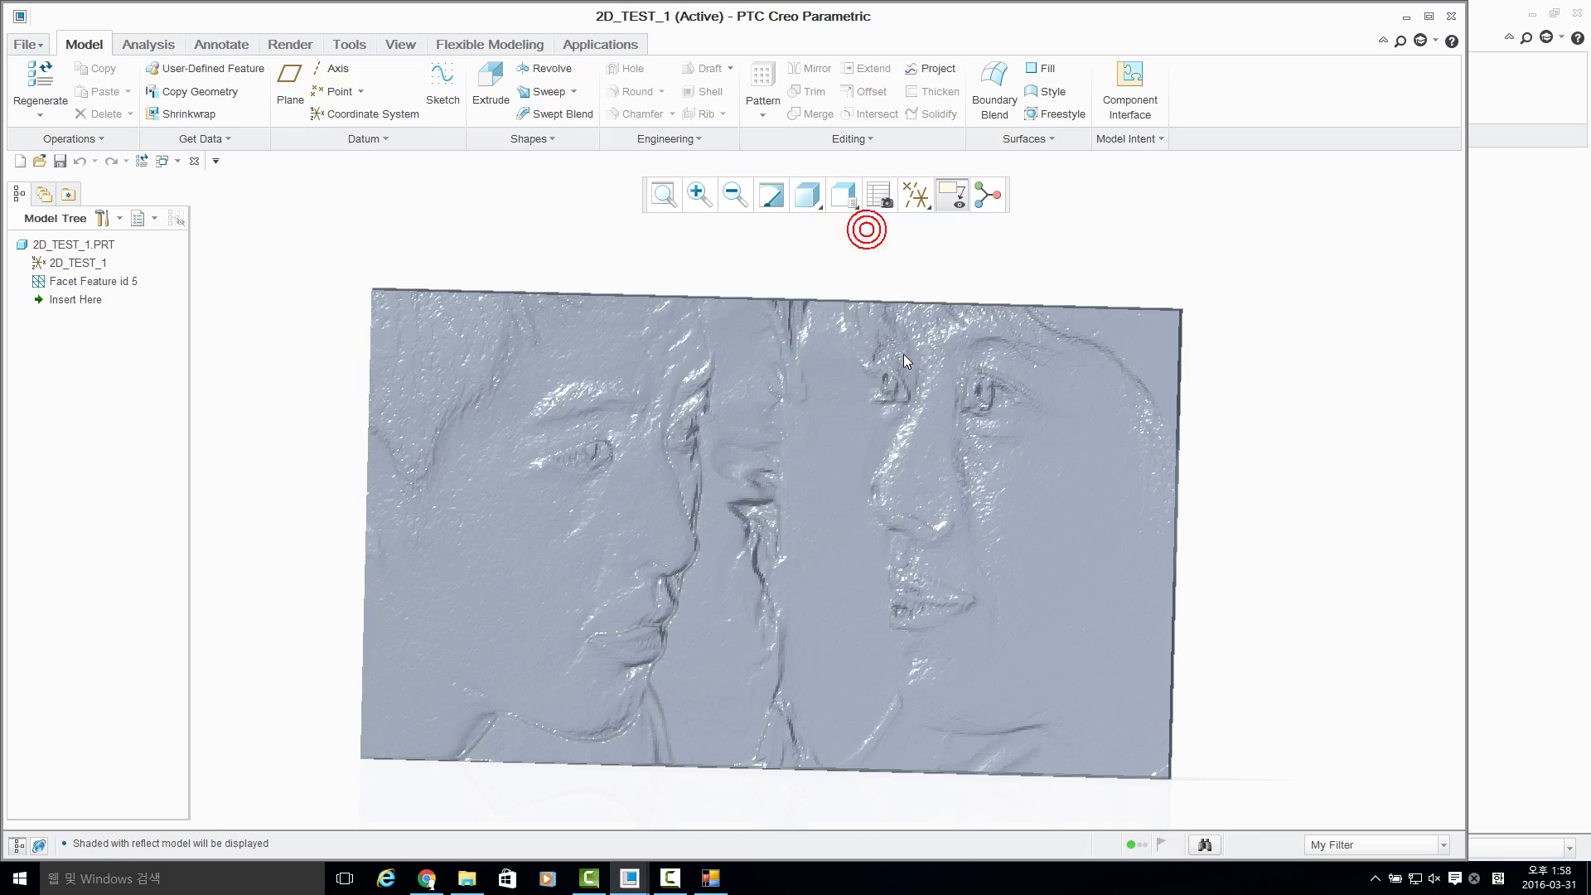
middle_click_drag(904, 355, 938, 420)
scroll(942, 429, "down", 3)
scroll(943, 429, "down", 2)
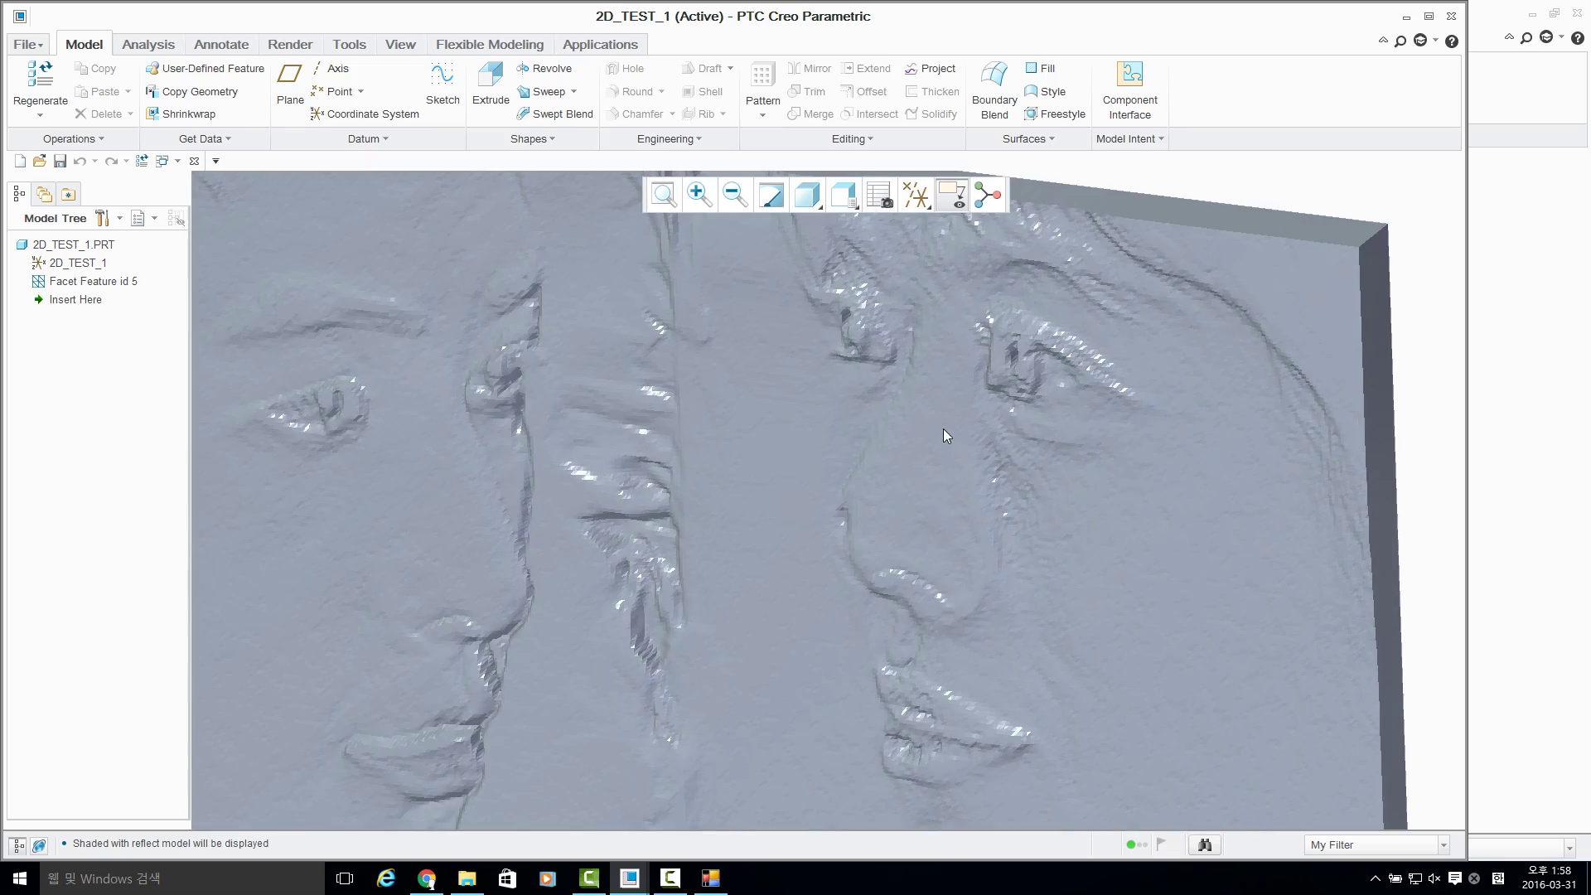
scroll(942, 429, "up", 4)
scroll(943, 429, "up", 2)
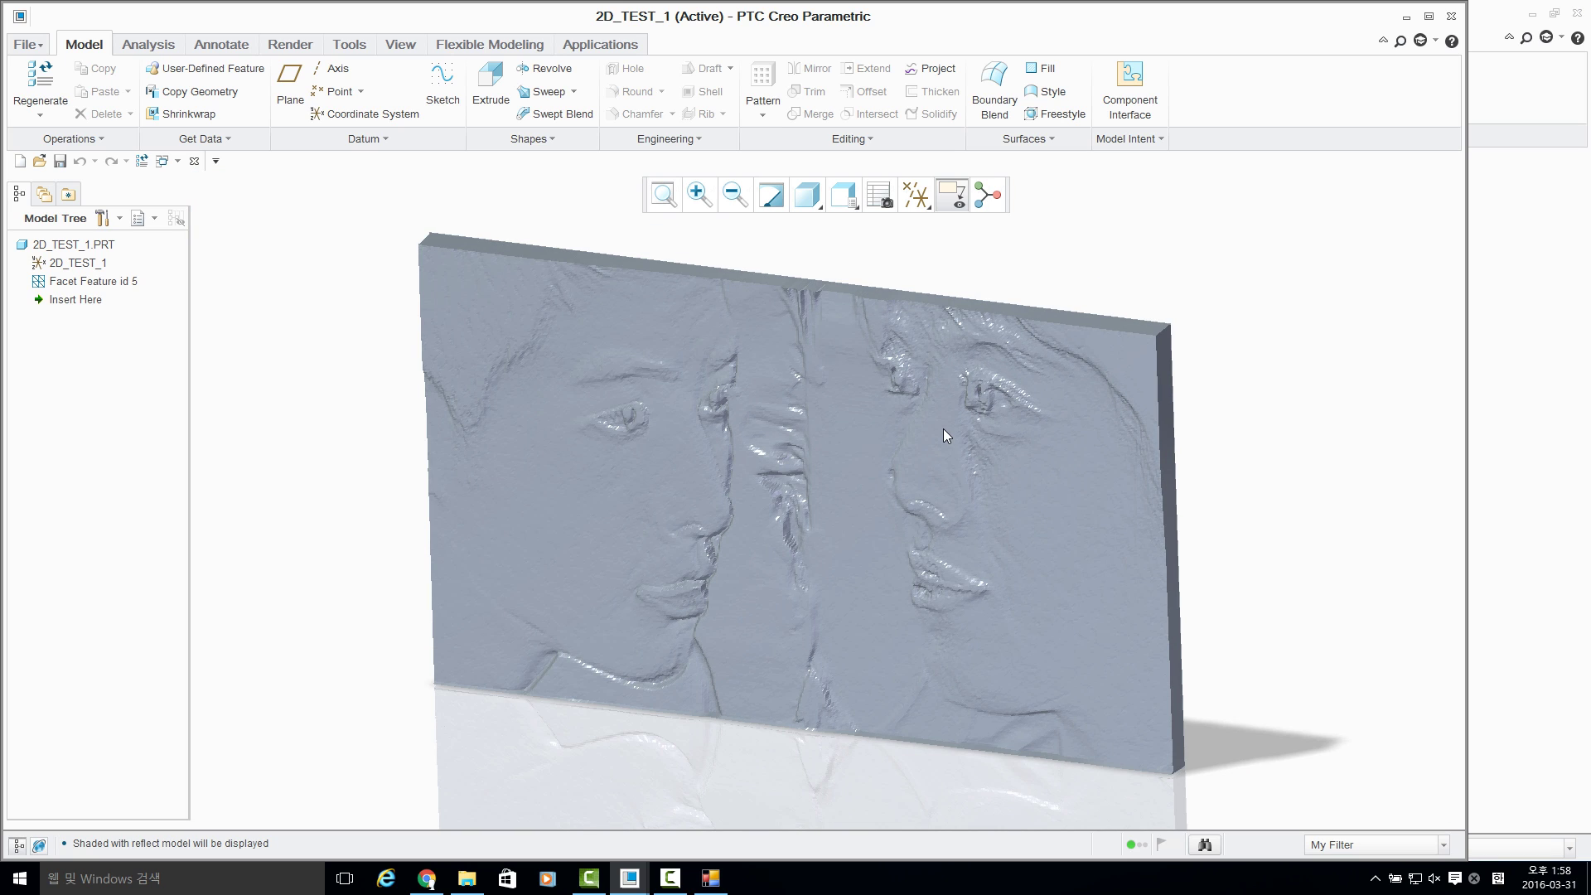
type("vf")
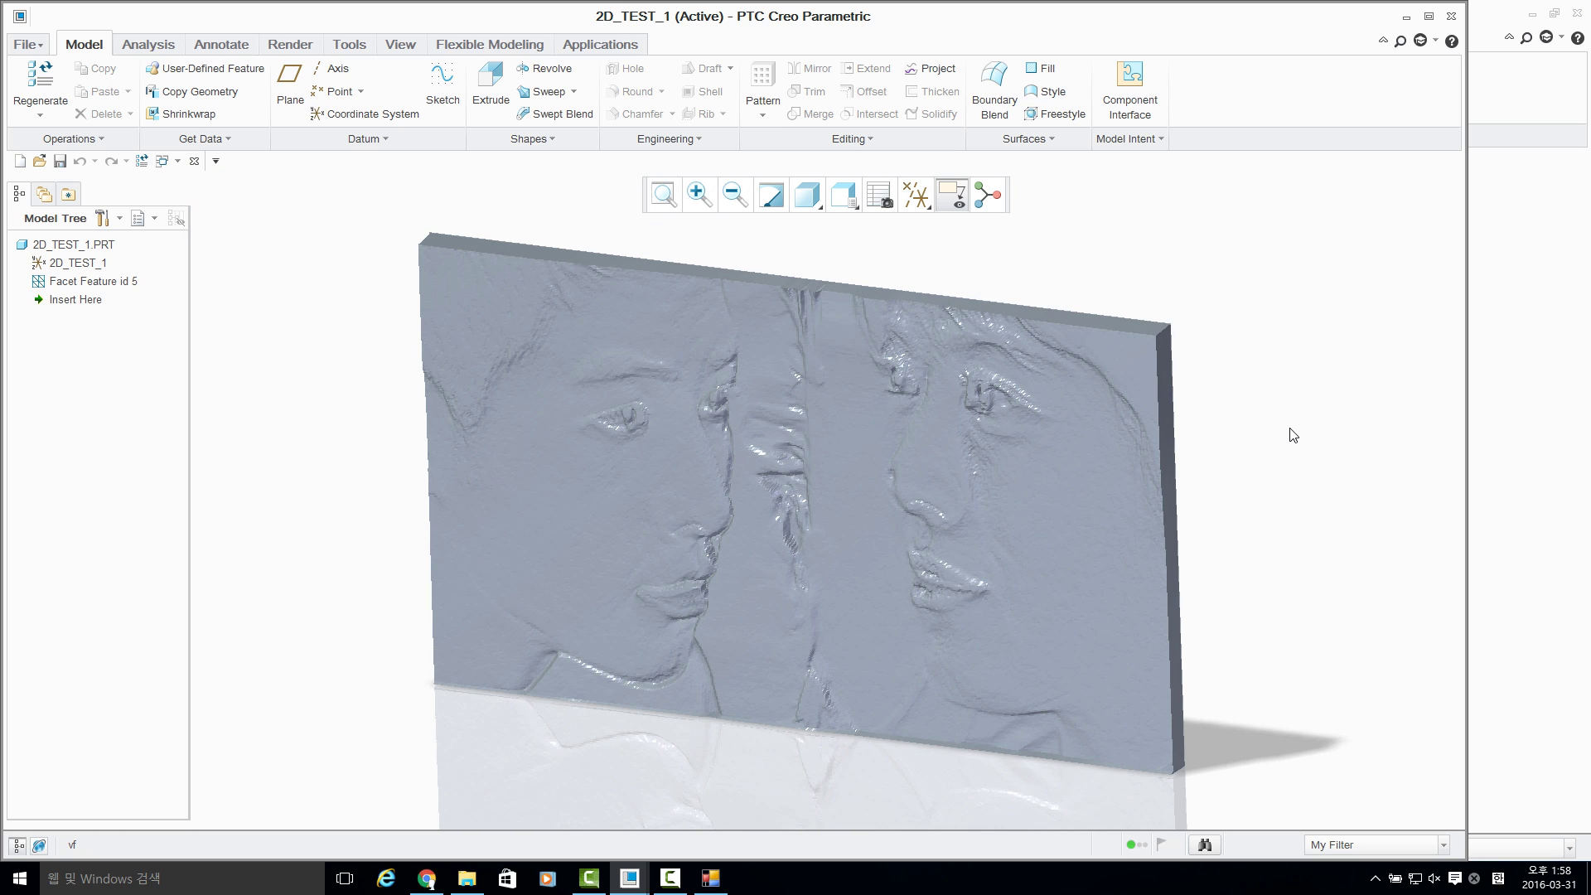